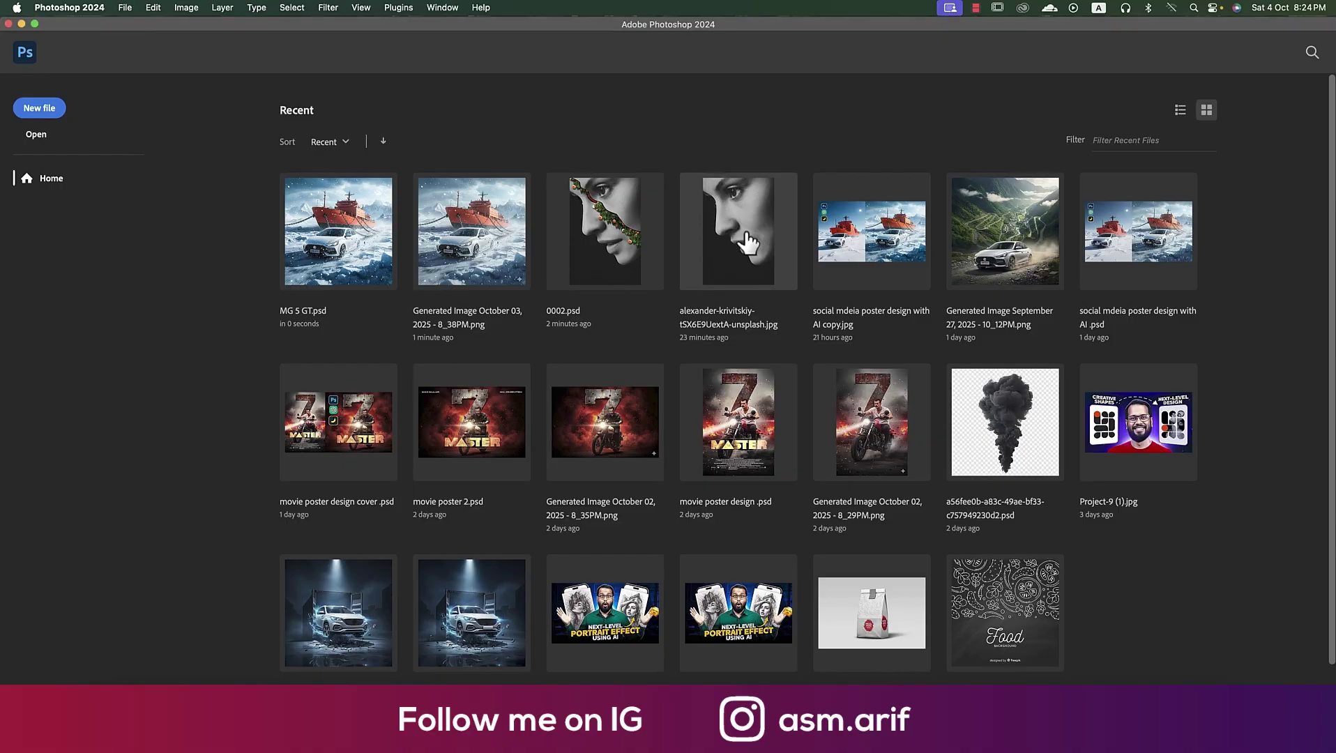
Open the woman's profile photo and fit it to the screen
left_click(741, 224)
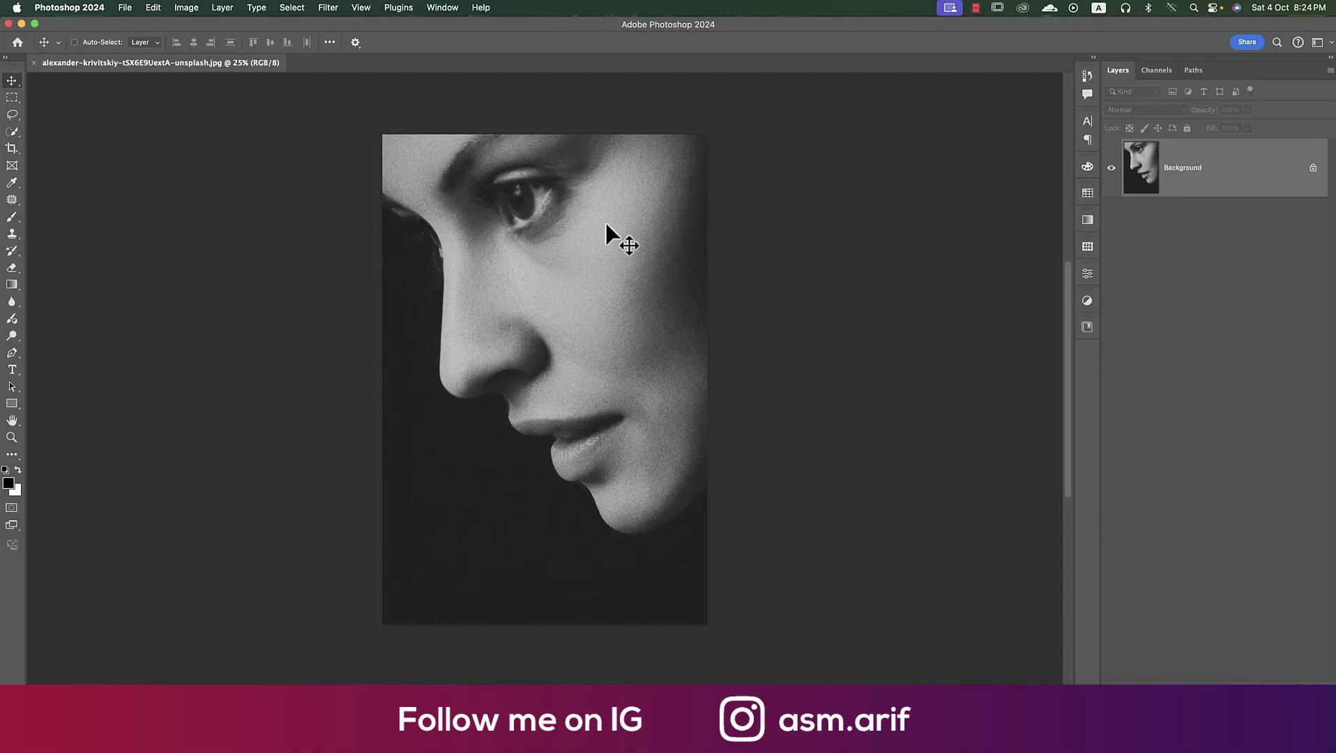
key("super+0")
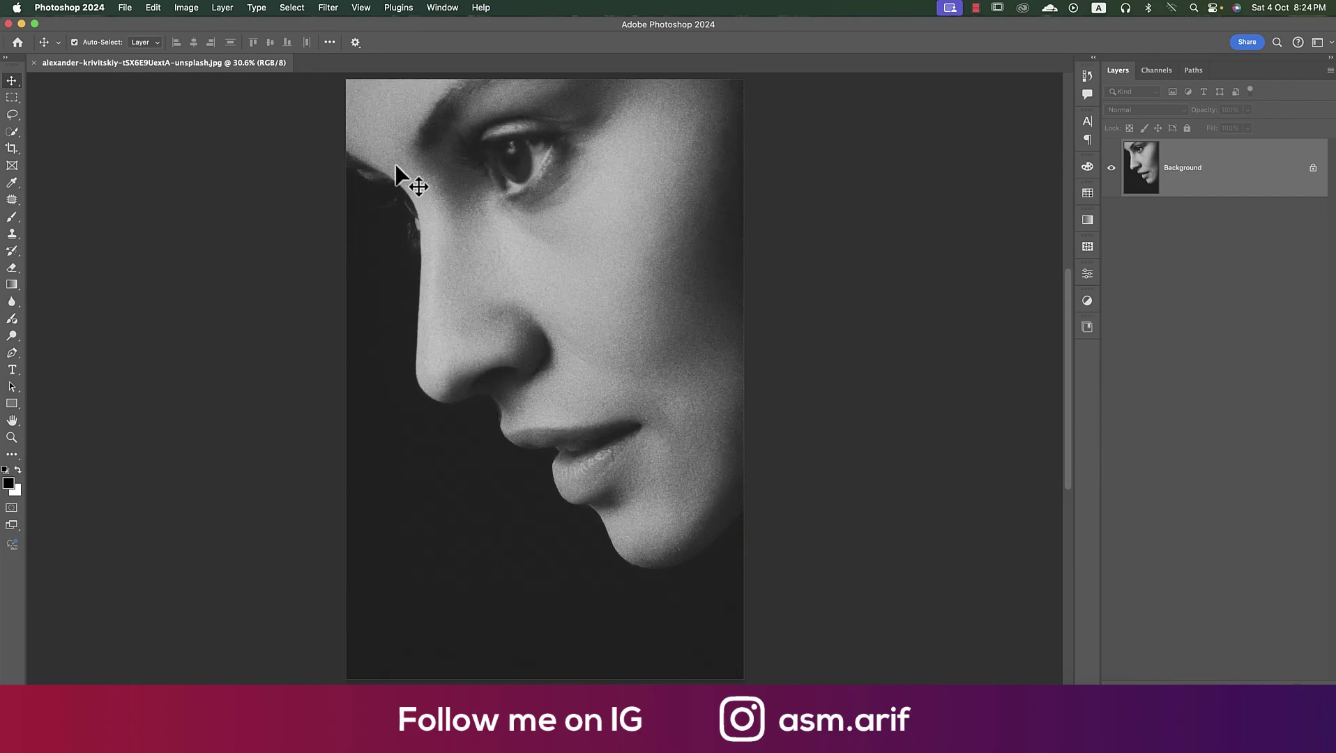
left_click(125, 7)
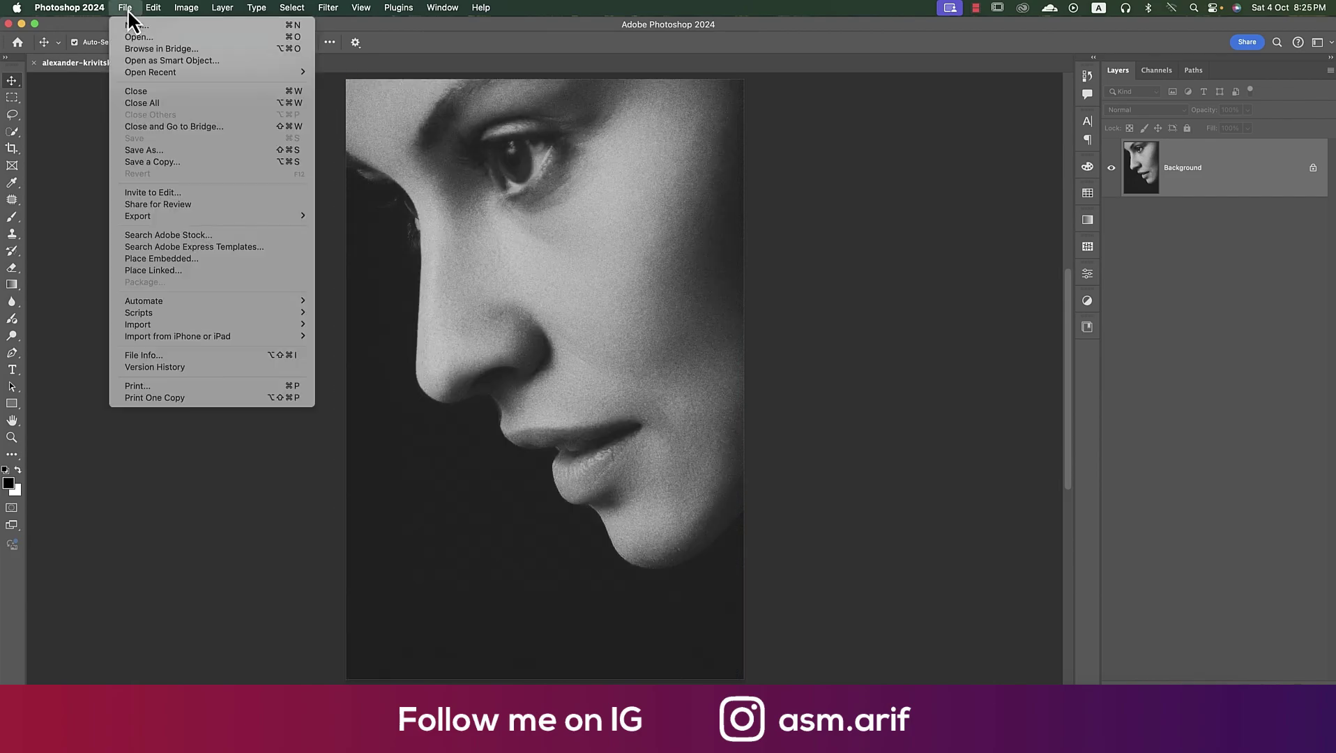
left_click(177, 257)
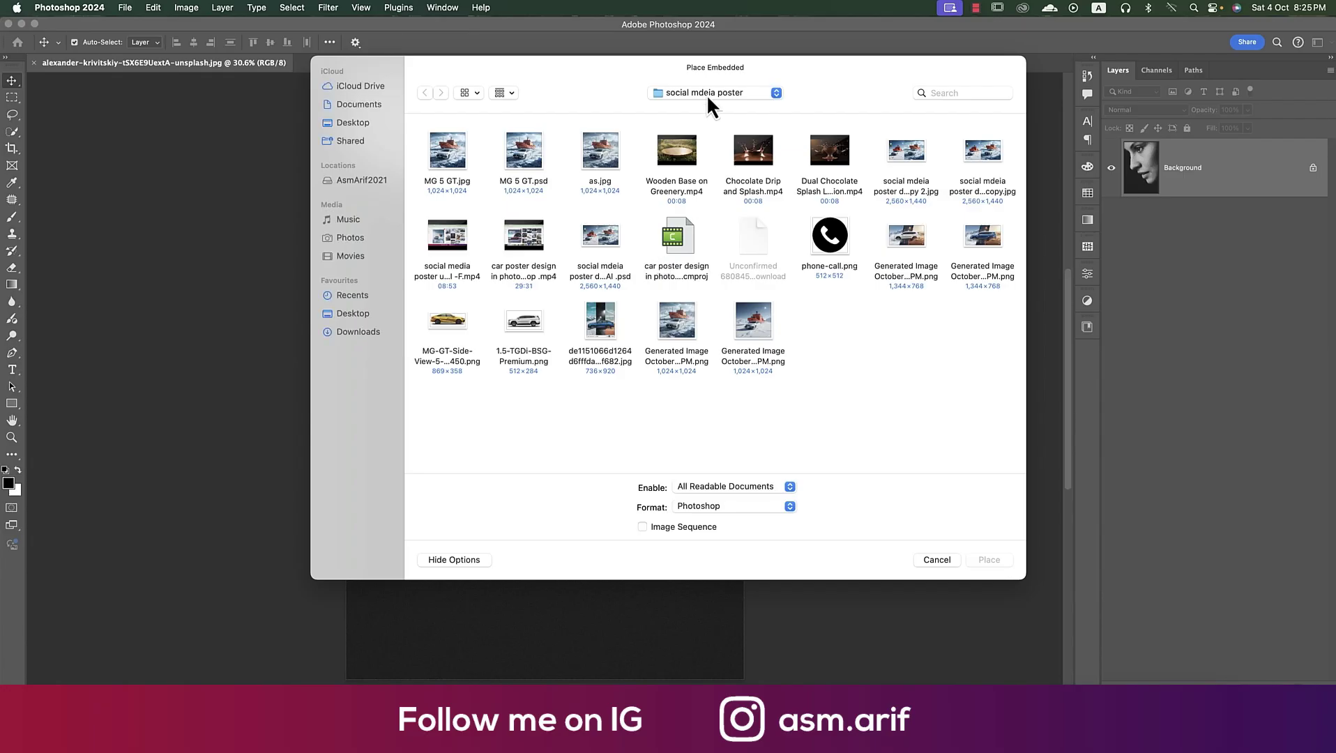
Browse to Ripped Paper Texture Set > Files and select and preview 10.png for placing
left_click(706, 93)
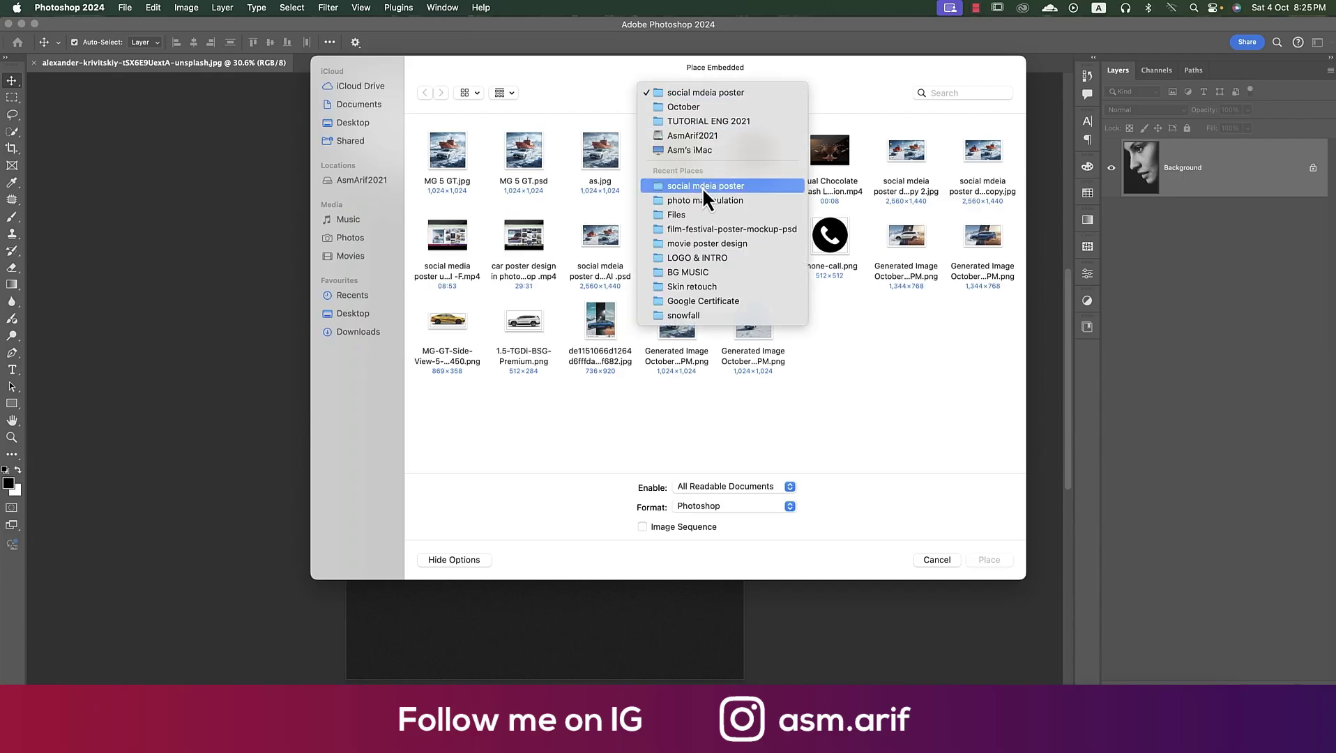
left_click(705, 202)
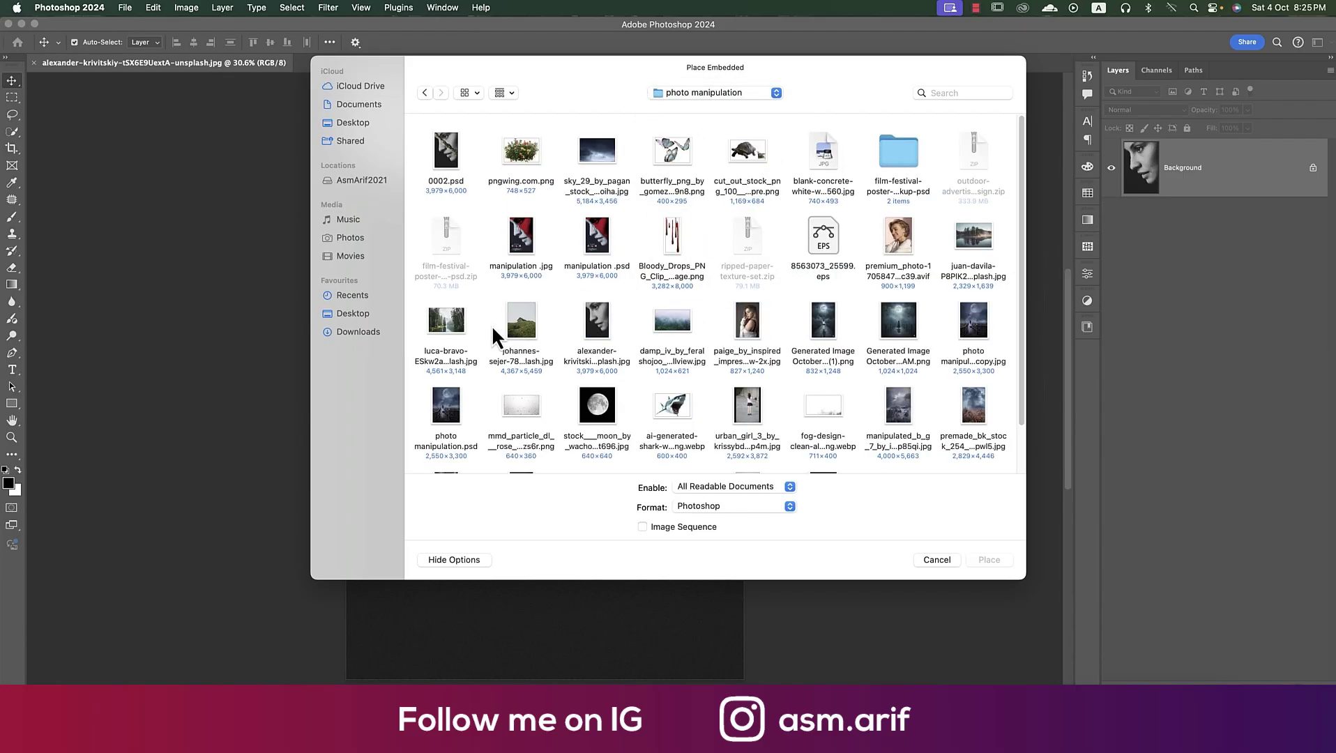
scroll(494, 324, "down", 3)
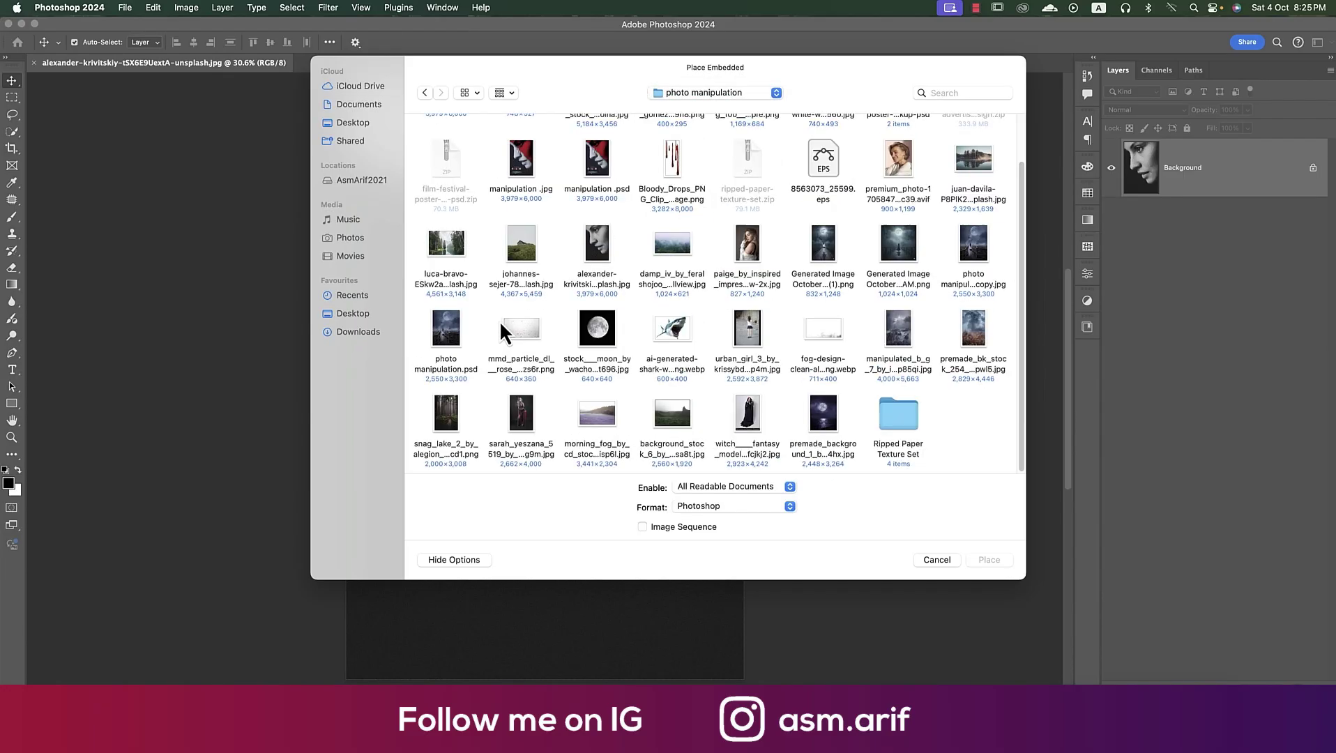
double_click(895, 422)
double_click(443, 151)
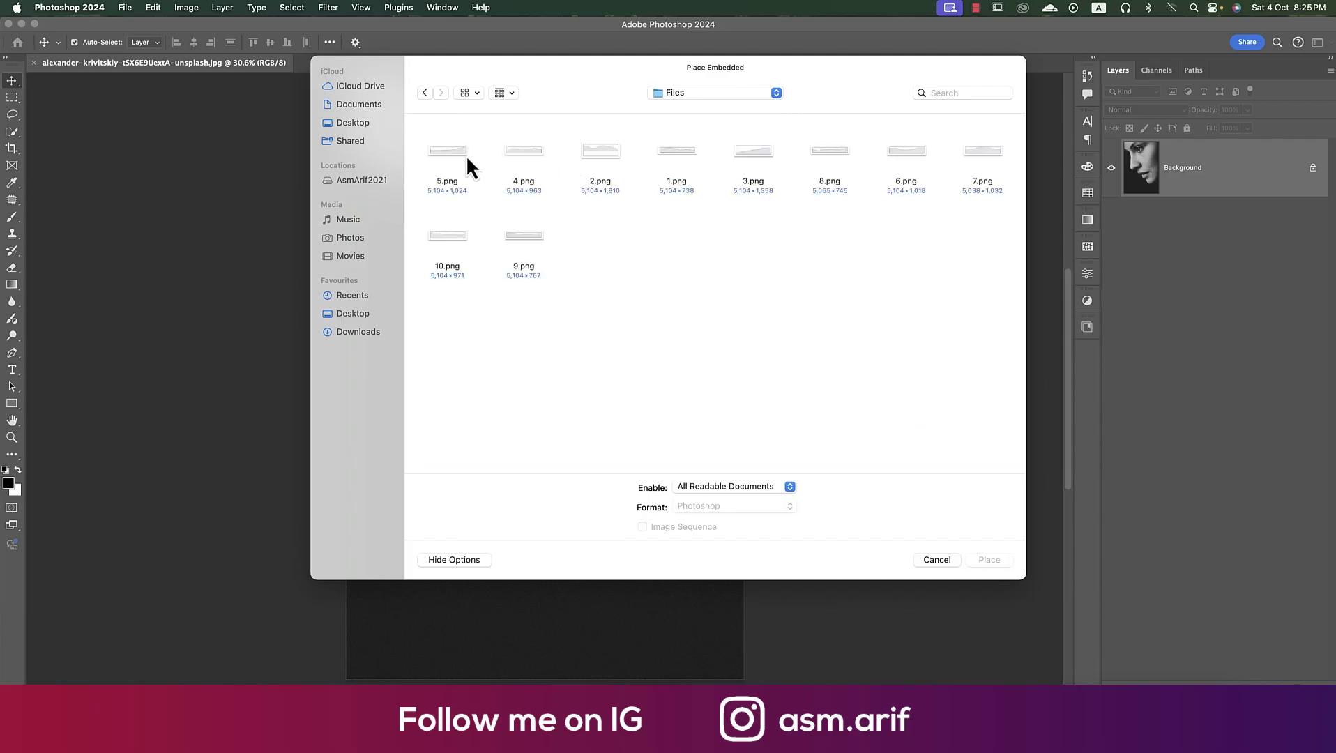
left_click(451, 238)
key("space")
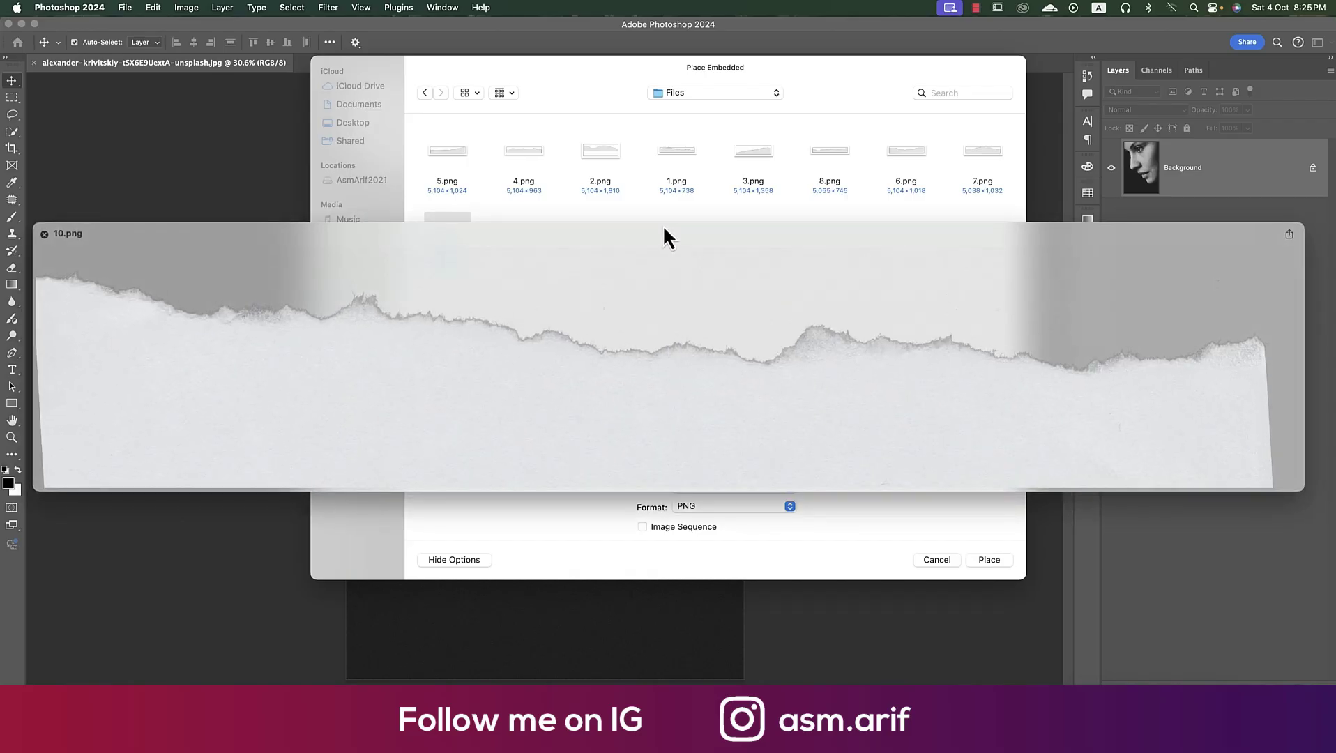
key("space")
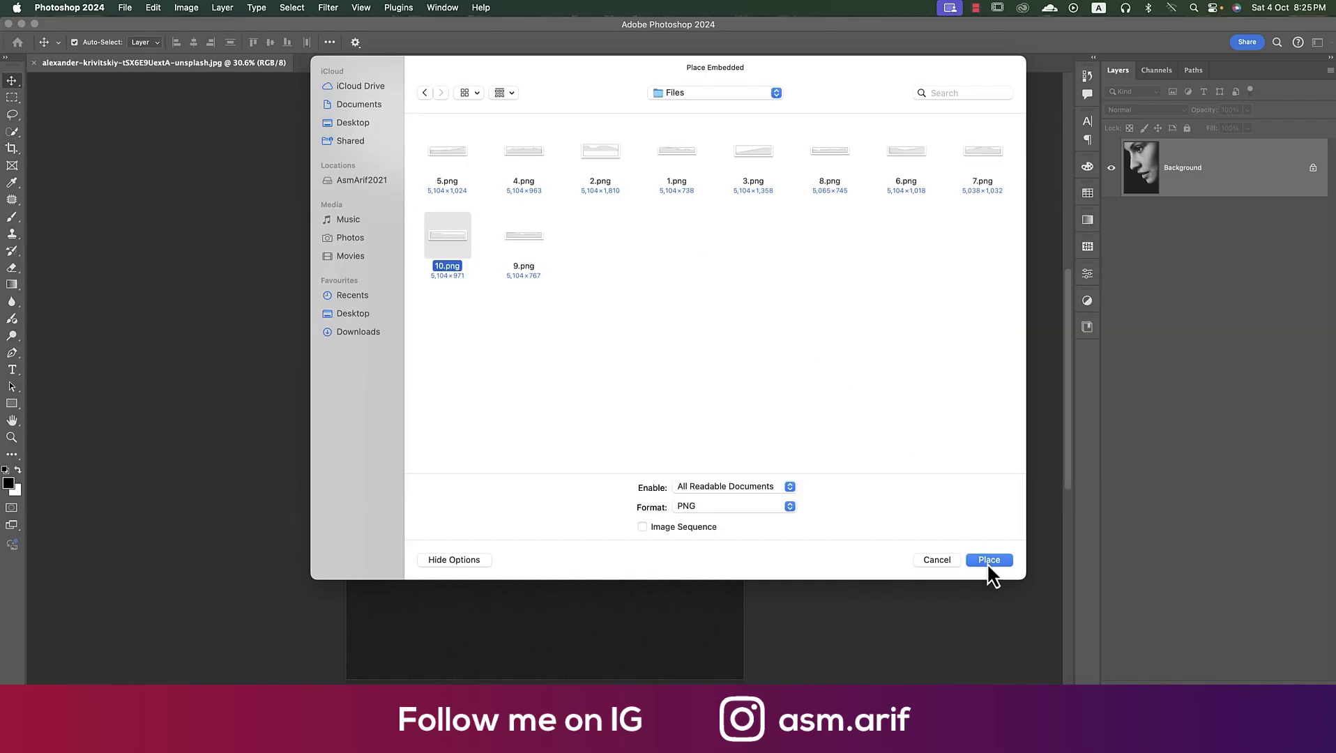
Place 10.png, rotated about 40° and enlarged diagonally across the face
left_click(986, 561)
left_click_drag(776, 332, 769, 512)
left_click_drag(573, 360, 623, 308)
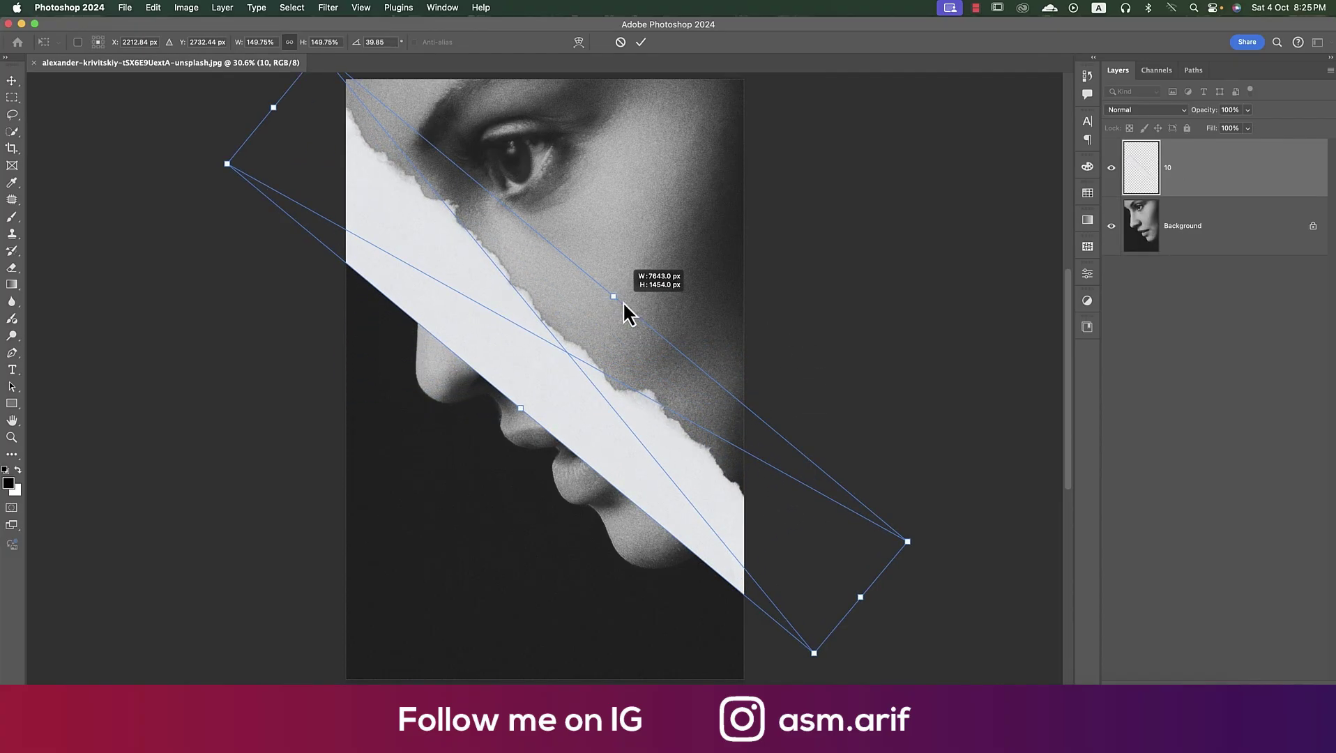
left_click(641, 42)
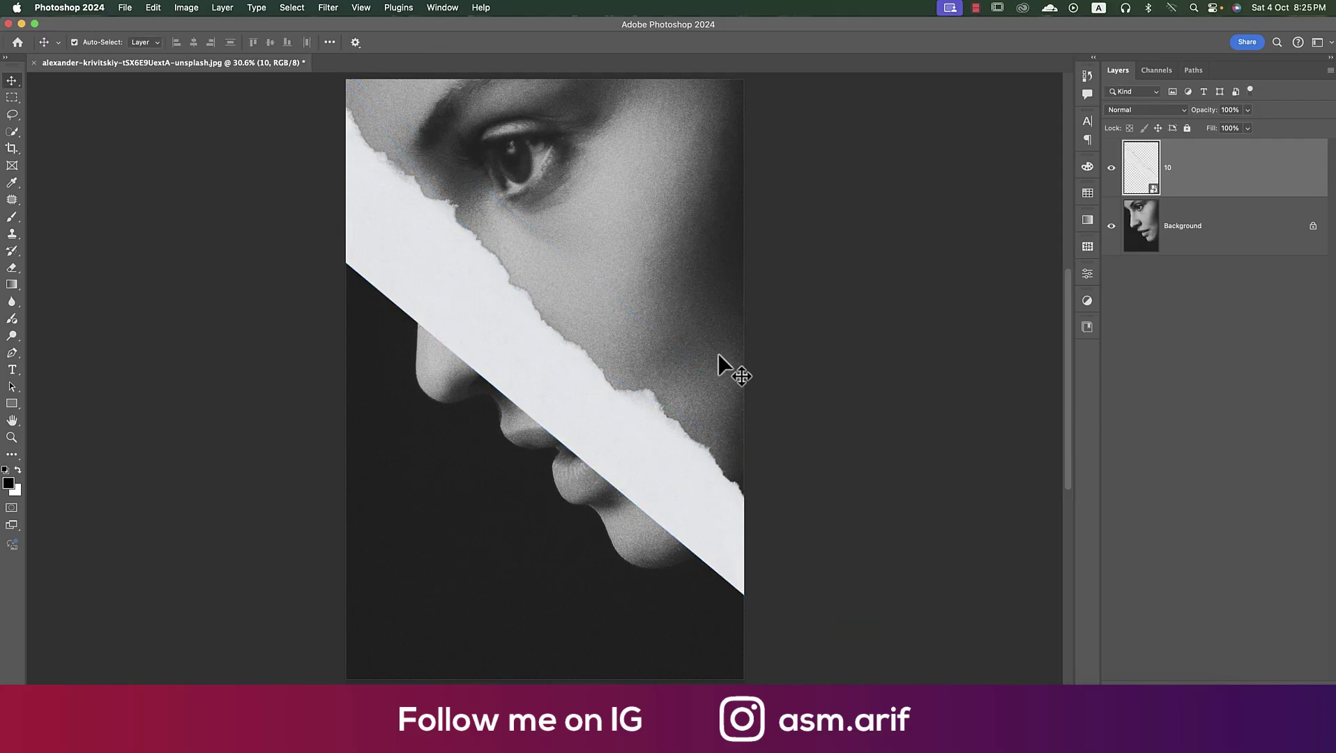
Load the paper strip's outline as a selection and invert it
right_click(1167, 177)
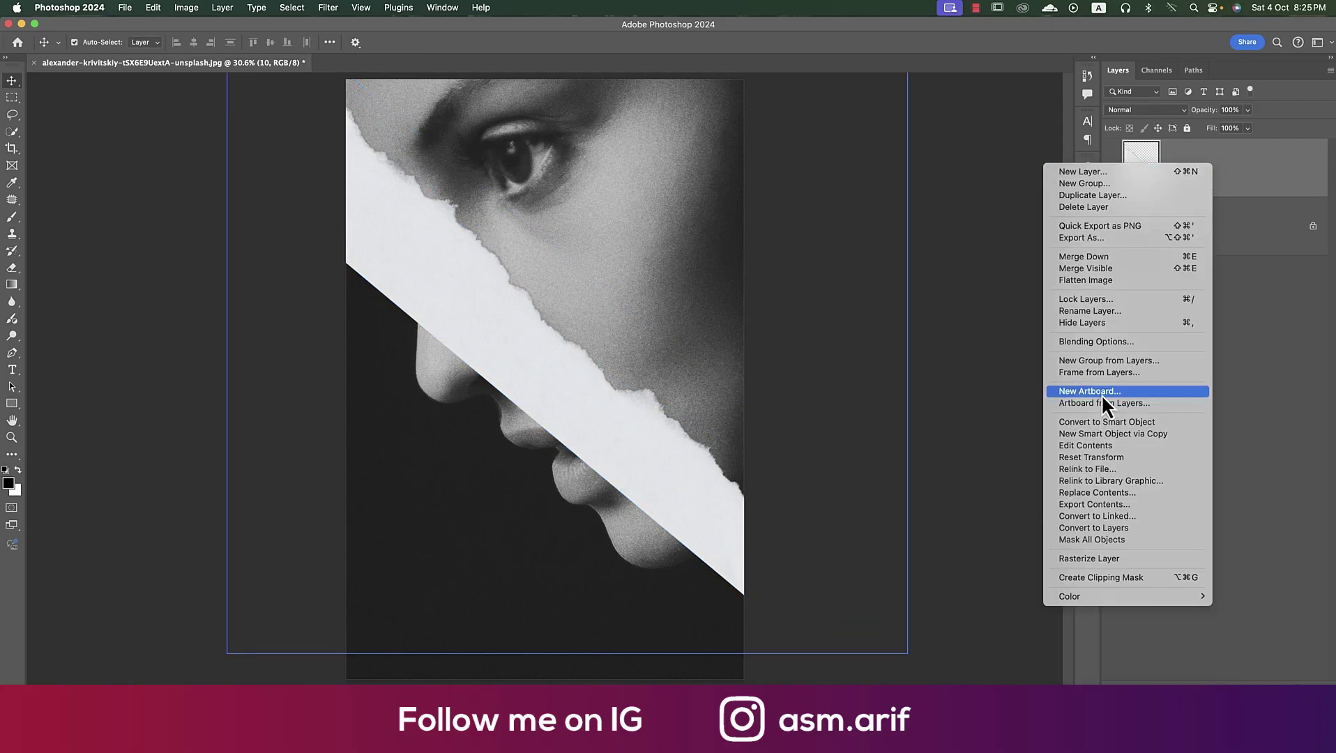
left_click(1070, 558)
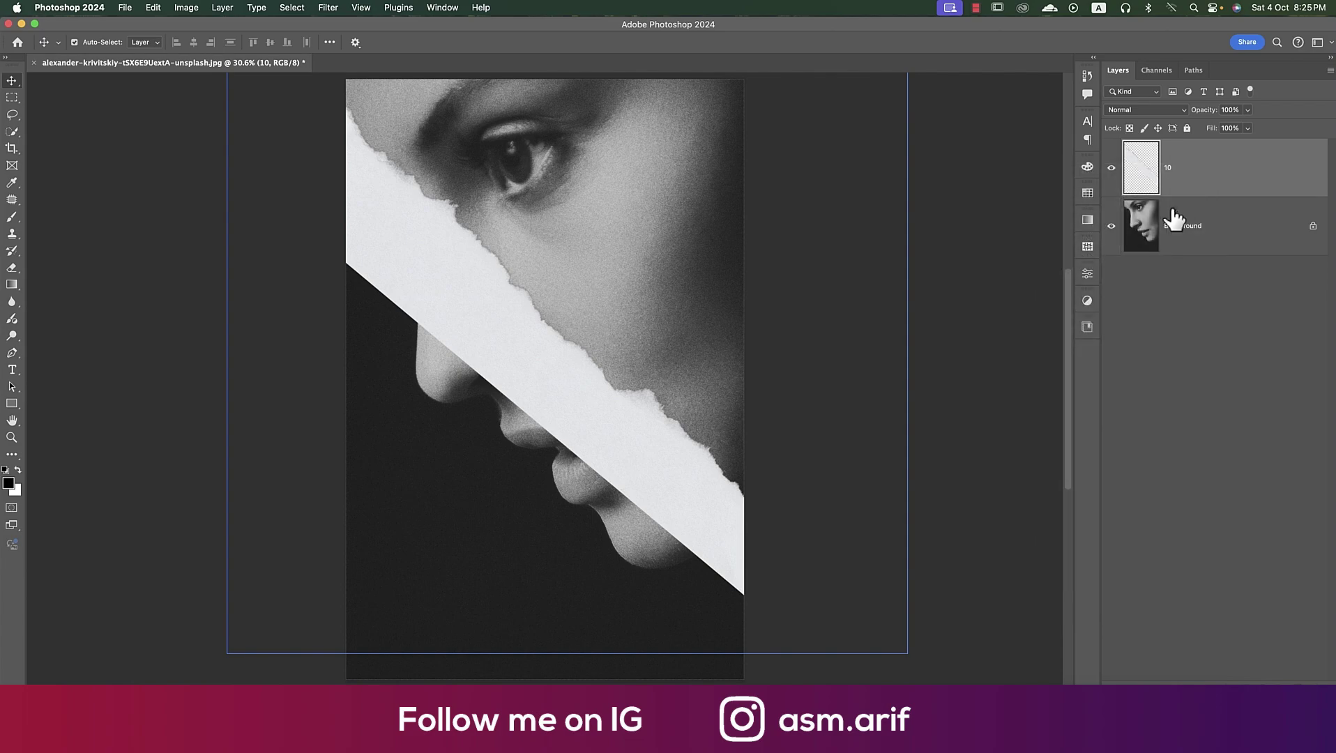
left_click(1141, 168, "super")
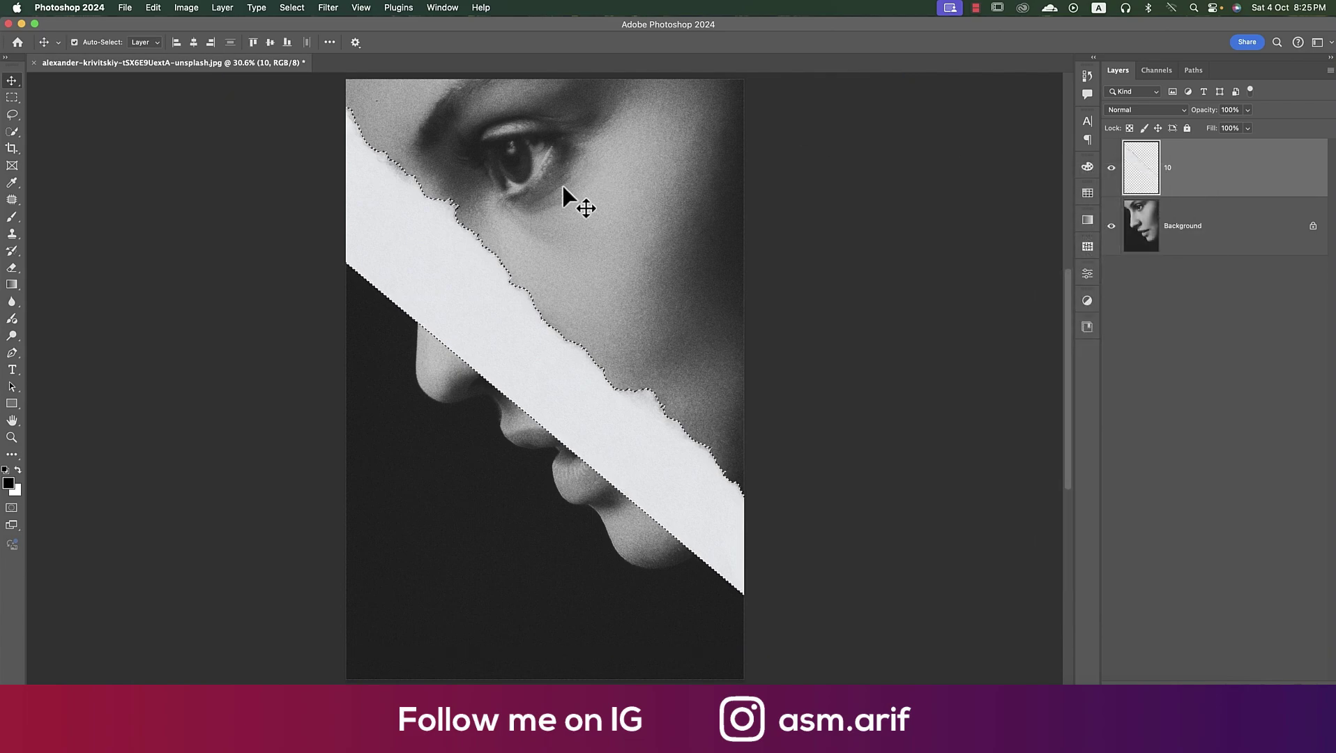
left_click(292, 8)
left_click(298, 59)
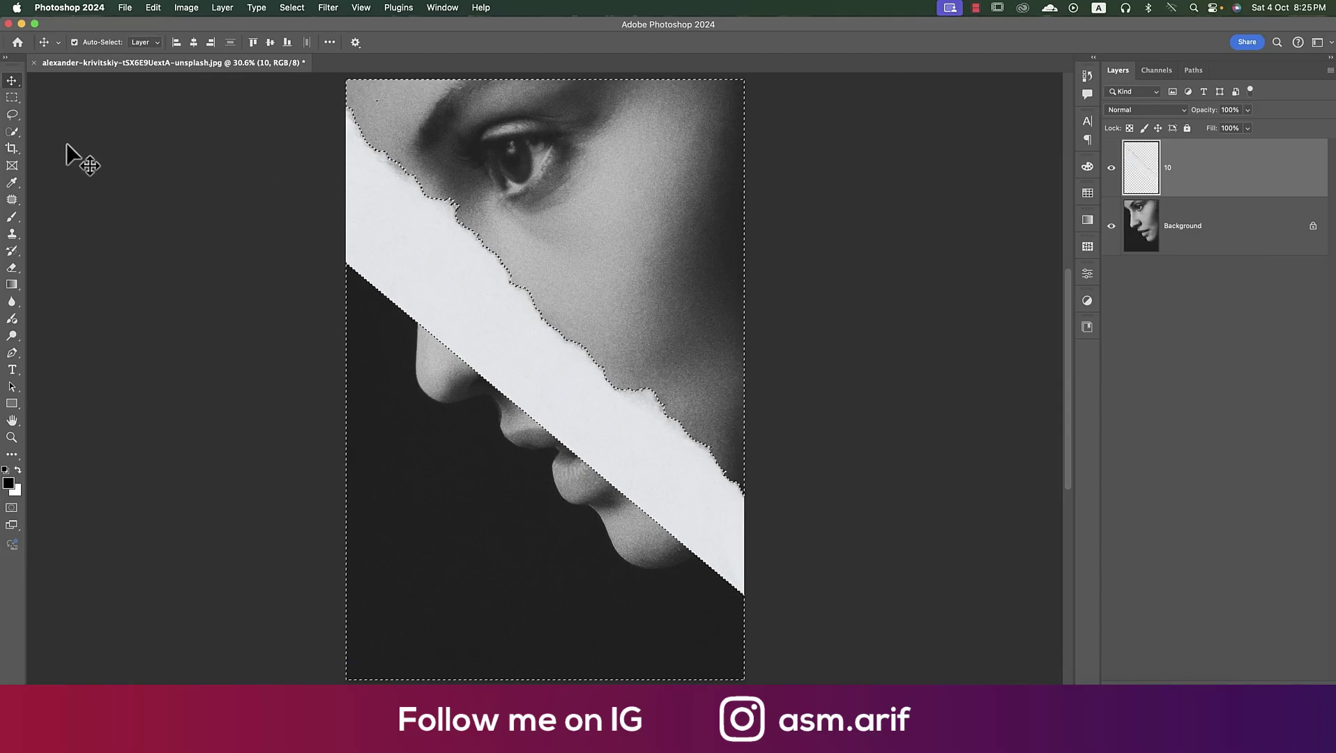
Try a Quick Selection on the strip's upper-left piece, then undo it
left_click(12, 133)
left_click(50, 143)
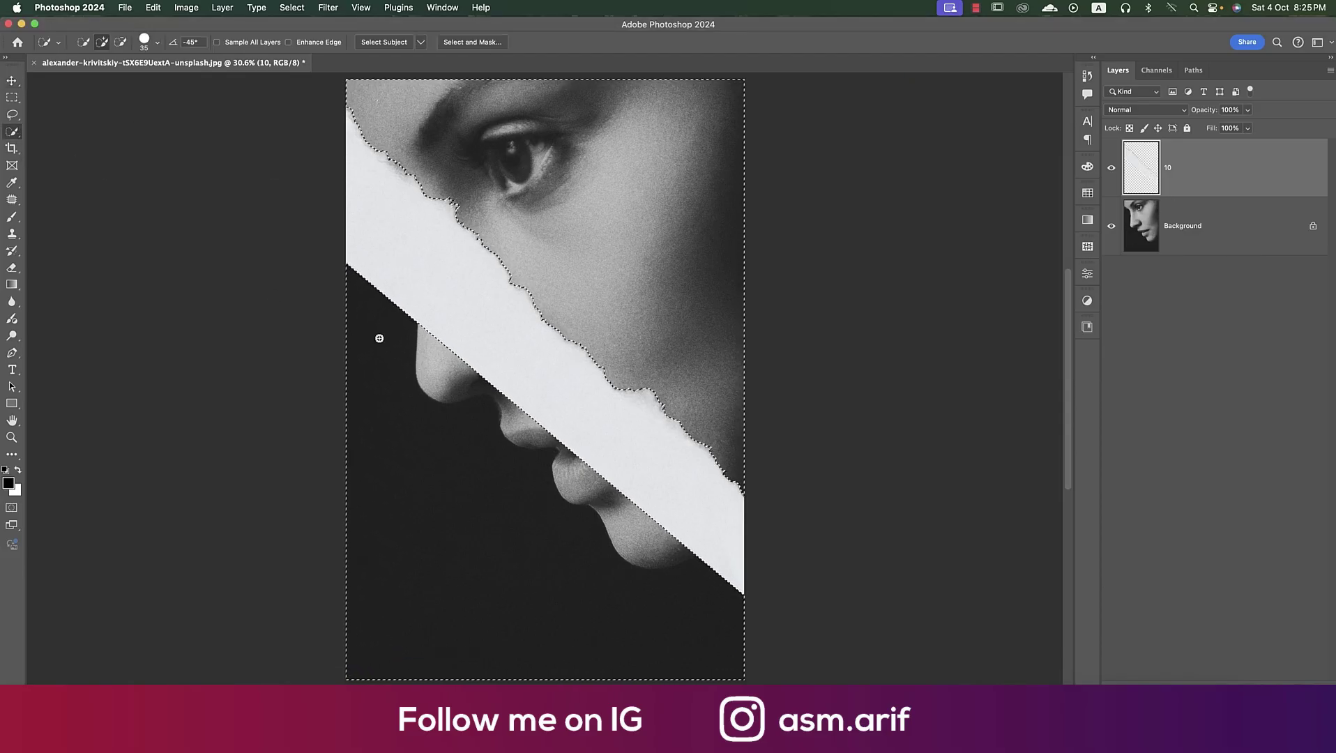
left_click(460, 345)
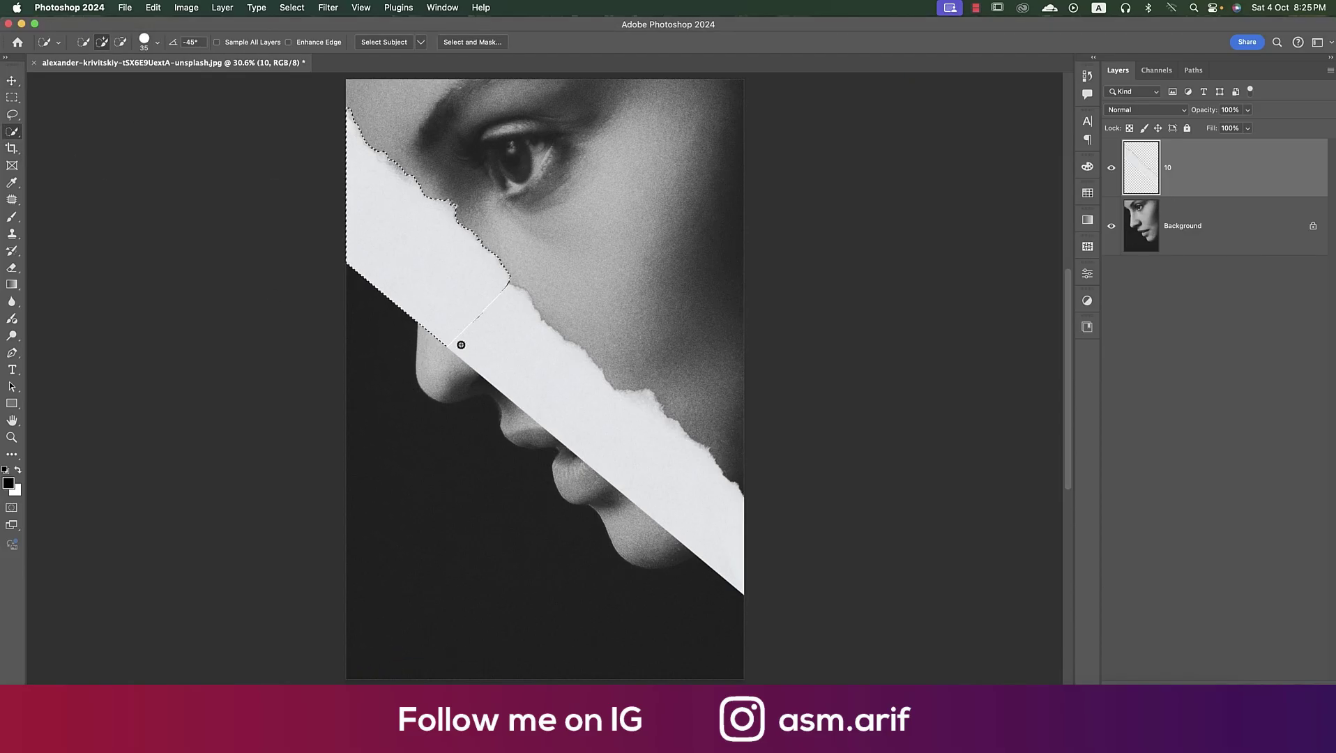
key("super+z")
Restore the outside-strip selection and copy it from Background to Layer 1
key("super+d")
key("super+z")
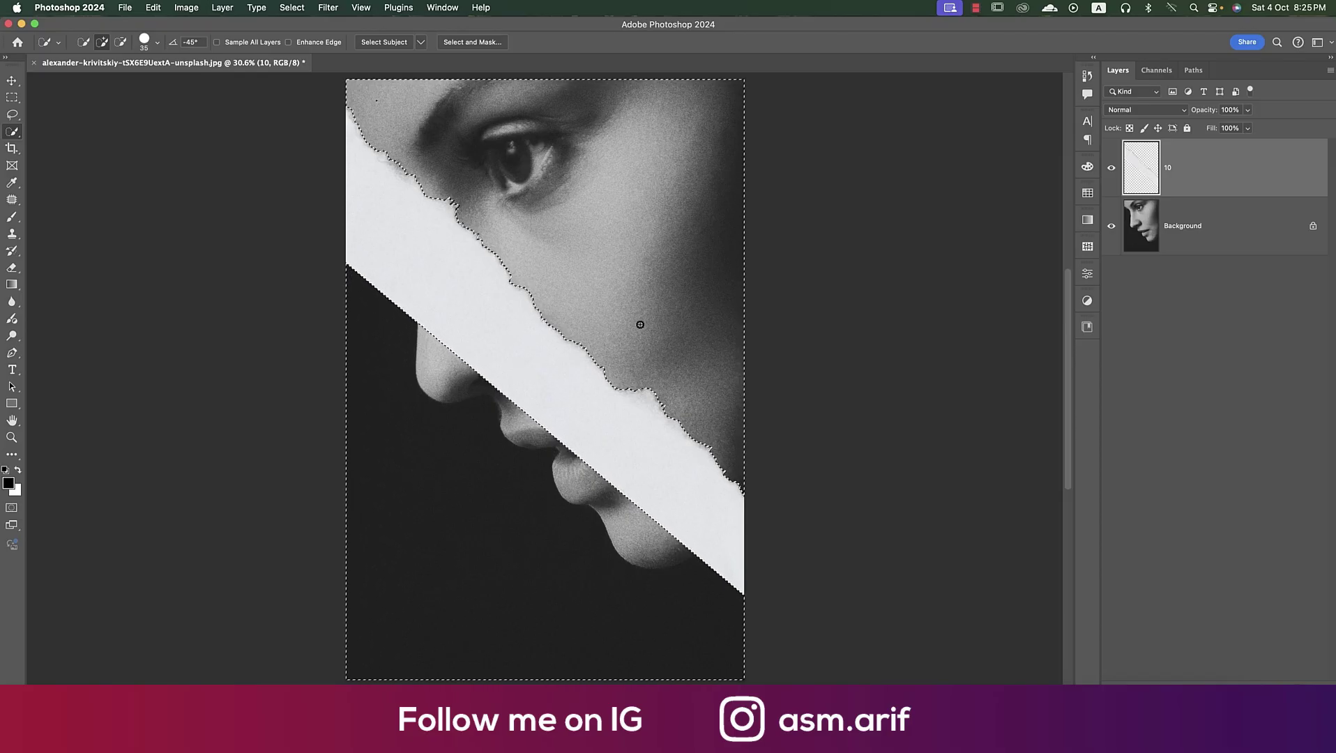
left_click(1212, 253)
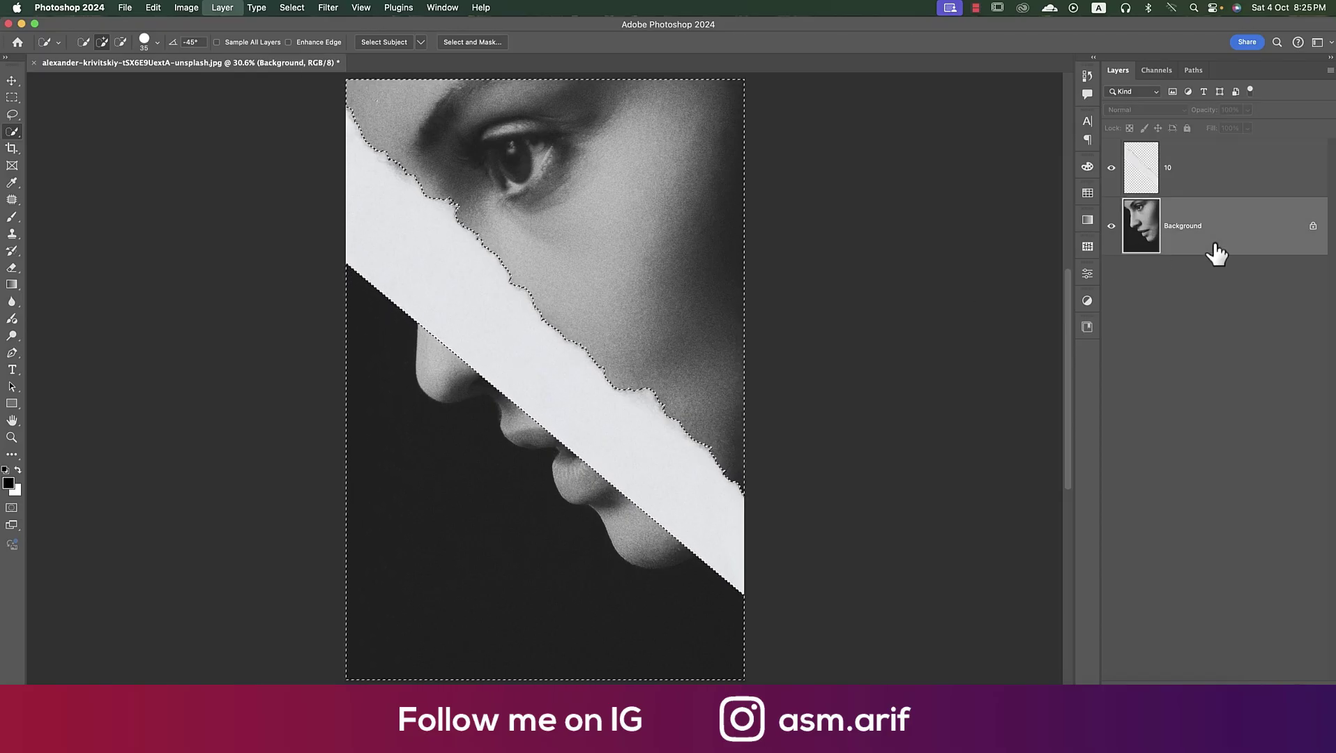
key("super+j")
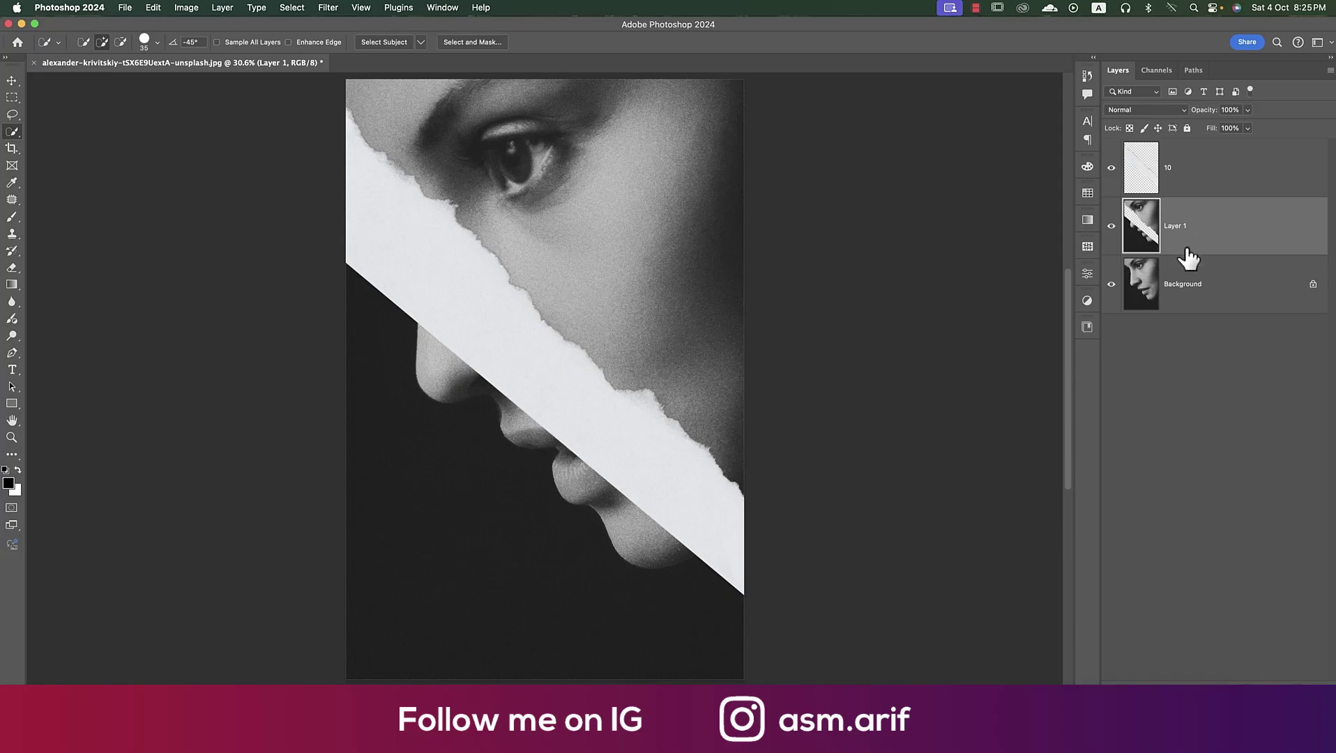
Hide the paper strip and original photo, add a mask to Layer 1, and clear stray selections
left_click(1111, 168)
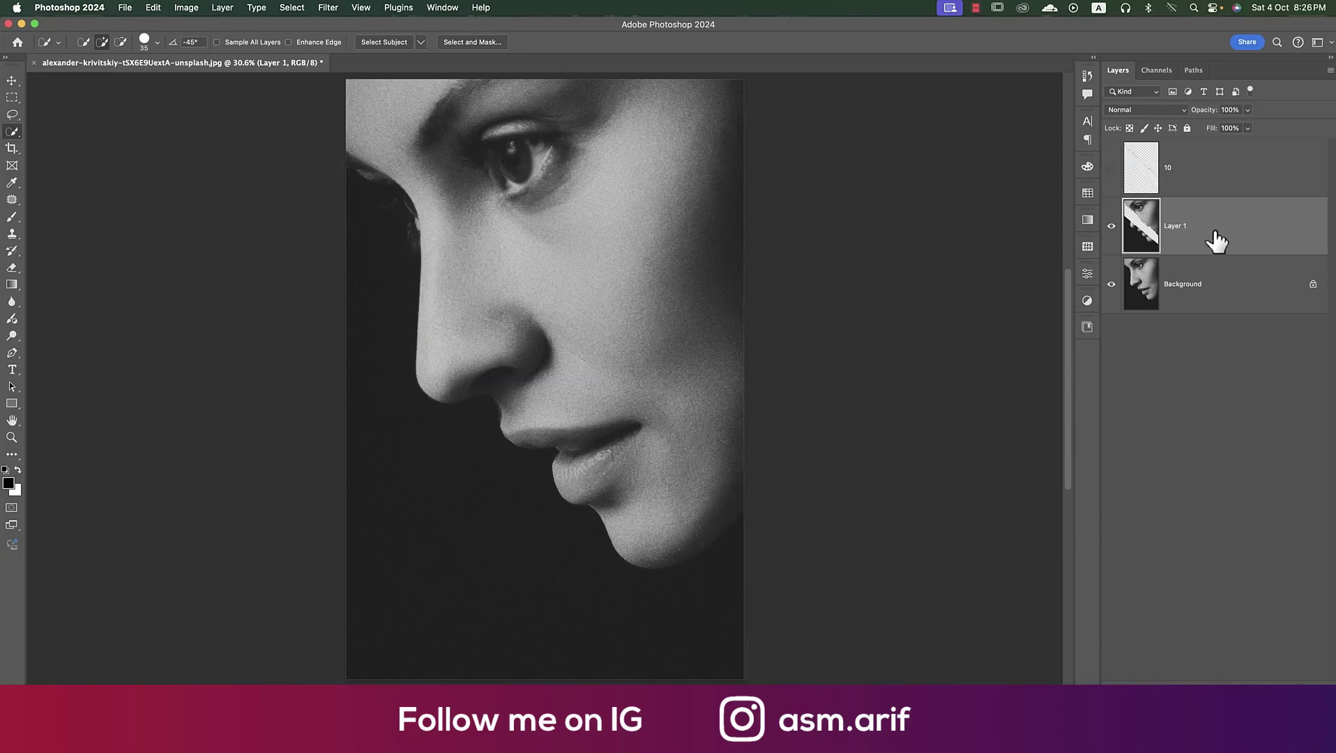
left_click(1111, 285)
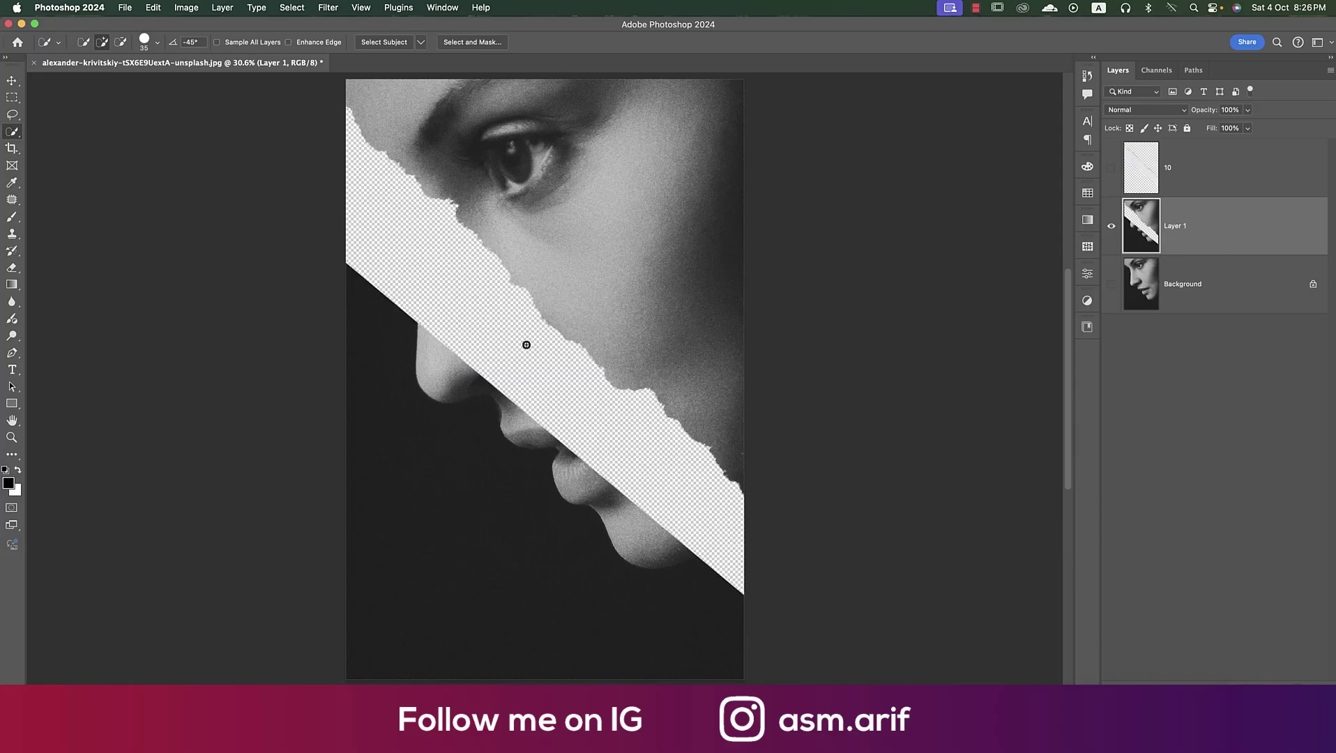
scroll(561, 355, "down", 2)
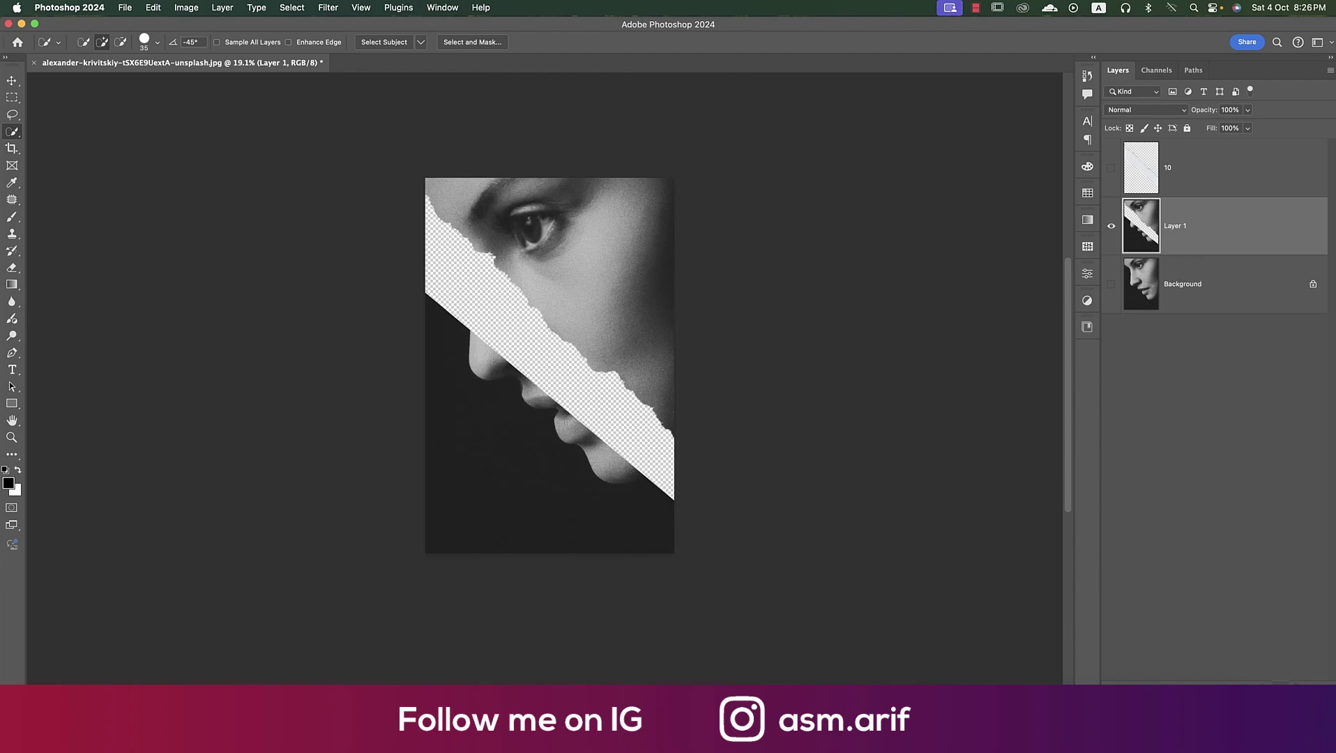
left_click(1245, 684)
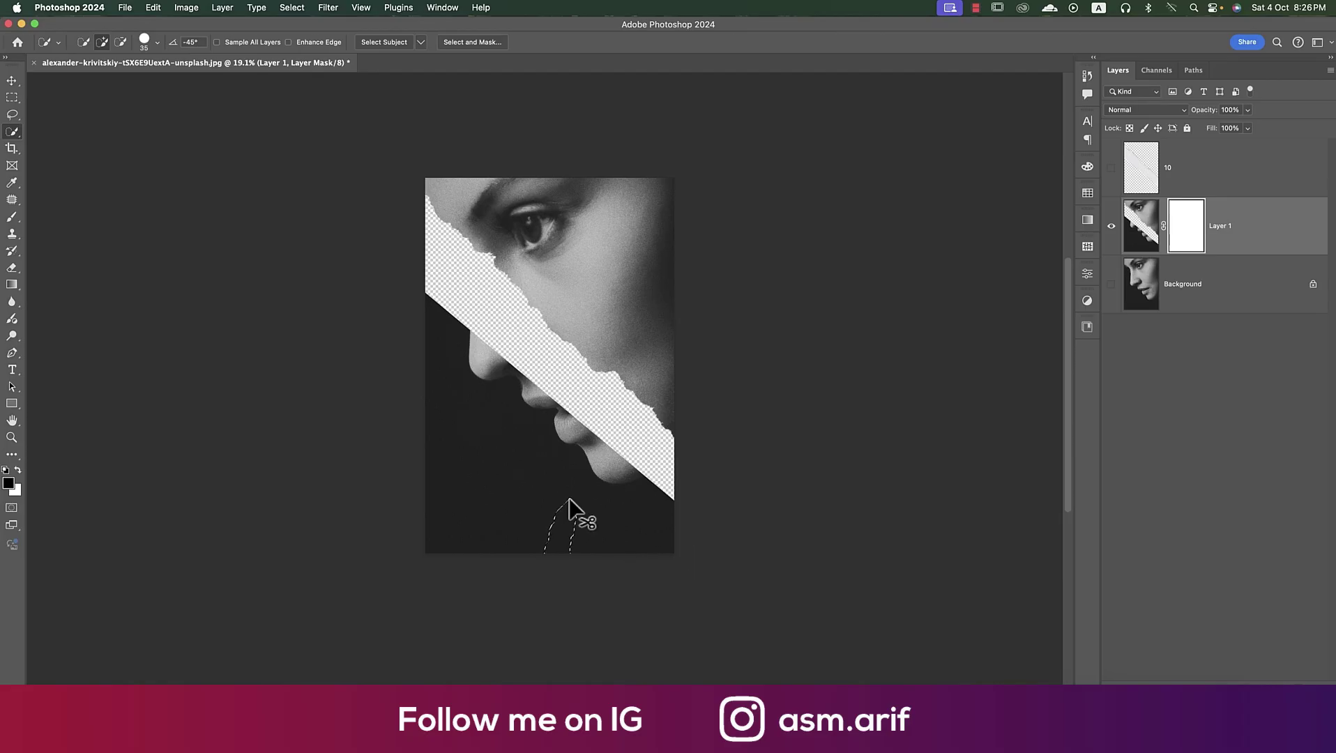
key("ctrl+z")
key("ctrl+z")
left_click(1145, 239)
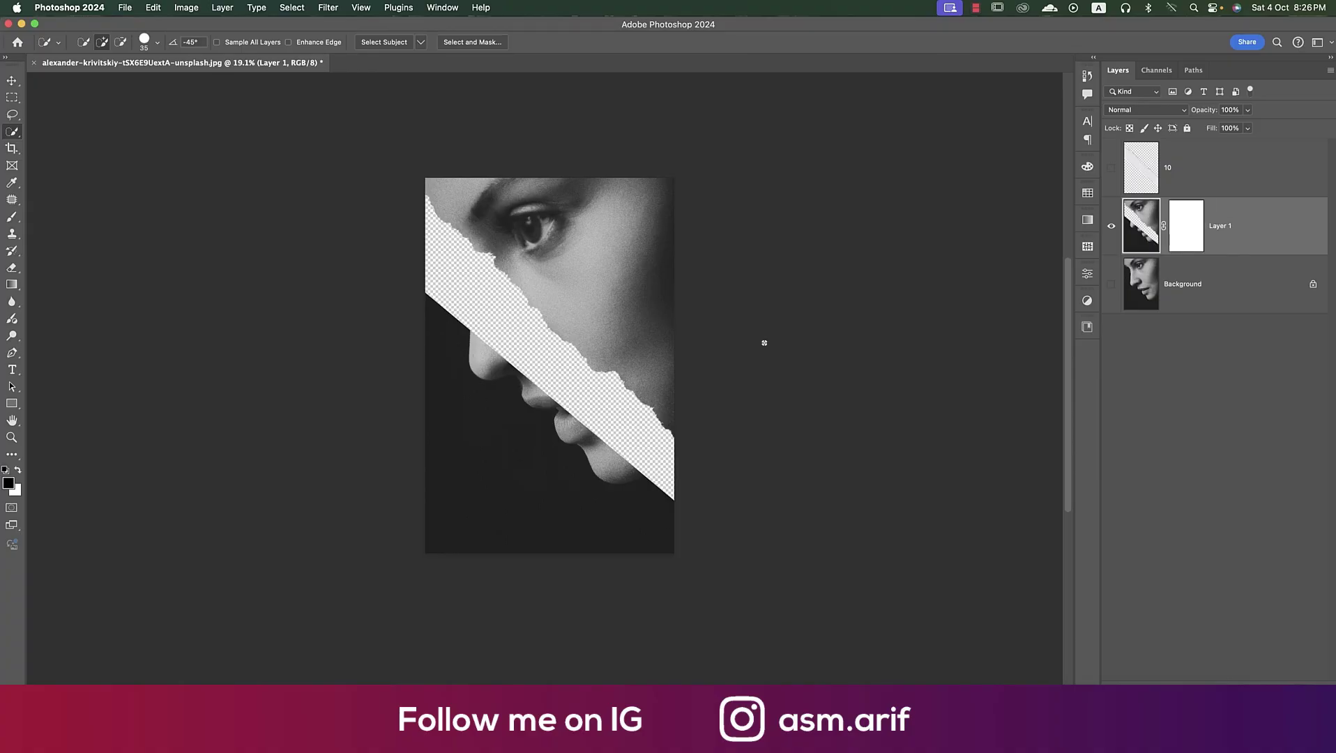
left_click_drag(464, 513, 459, 524)
key("ctrl+d")
Brush black on Layer 1's mask over the lower-left area and leftover grey smudges
key("b")
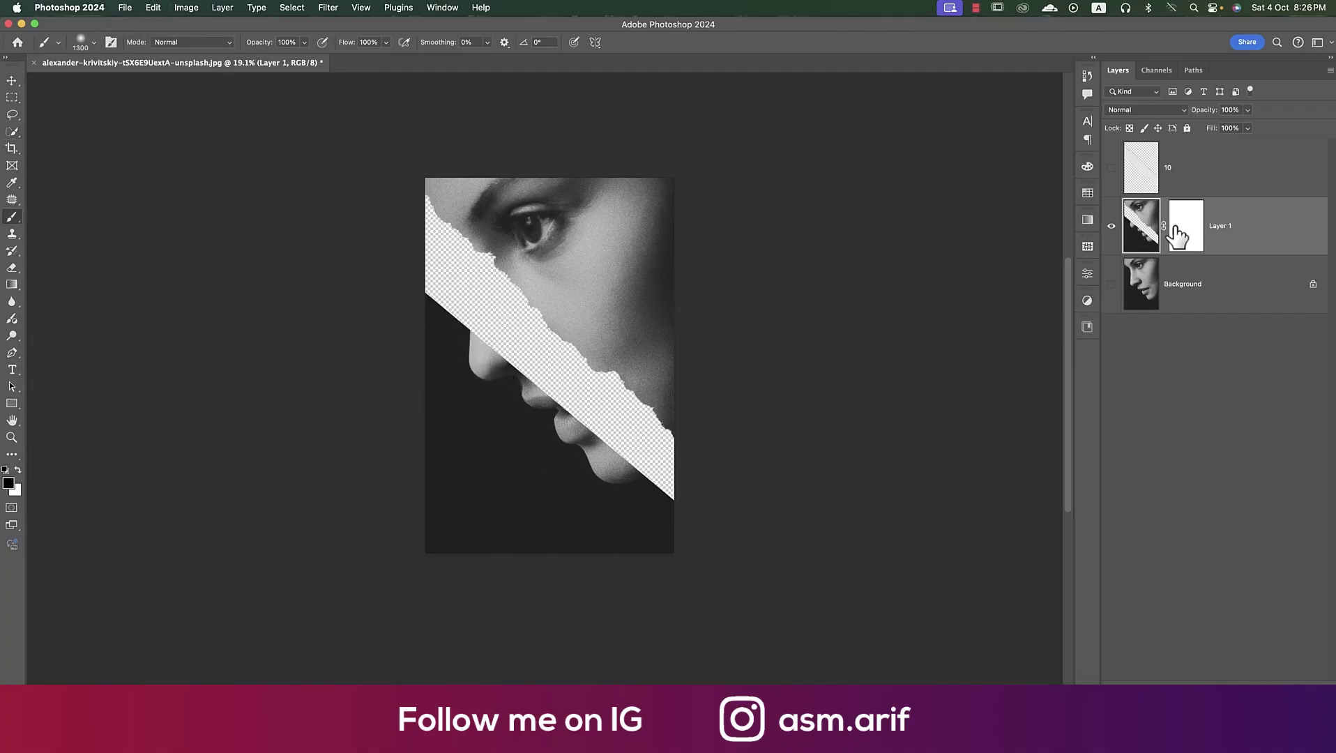
left_click(1185, 225)
mouse_move(430, 318)
left_mouse_down()
mouse_move(659, 513)
mouse_move(522, 403)
mouse_move(448, 299)
mouse_move(432, 299)
mouse_move(673, 578)
mouse_move(651, 530)
mouse_move(432, 380)
mouse_move(495, 509)
mouse_move(641, 580)
left_mouse_up()
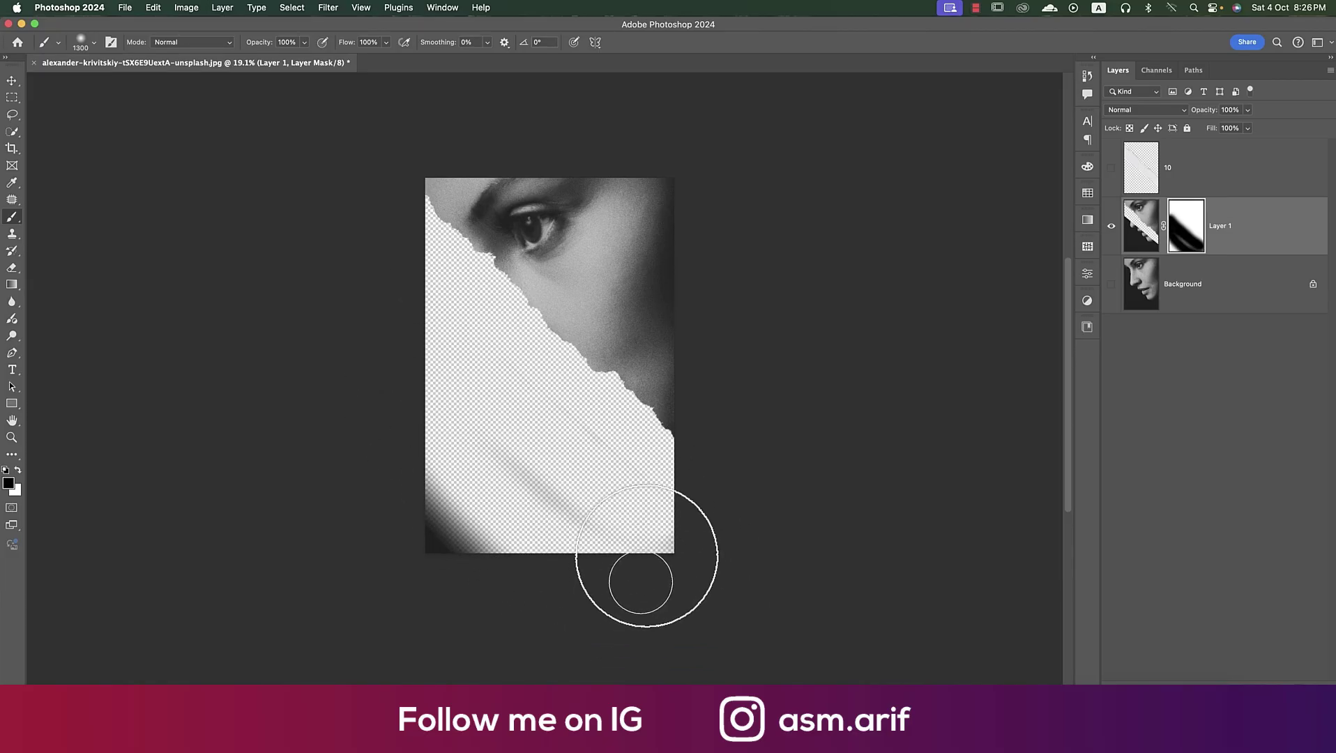
mouse_move(559, 546)
left_mouse_down()
mouse_move(424, 402)
mouse_move(650, 557)
left_mouse_up()
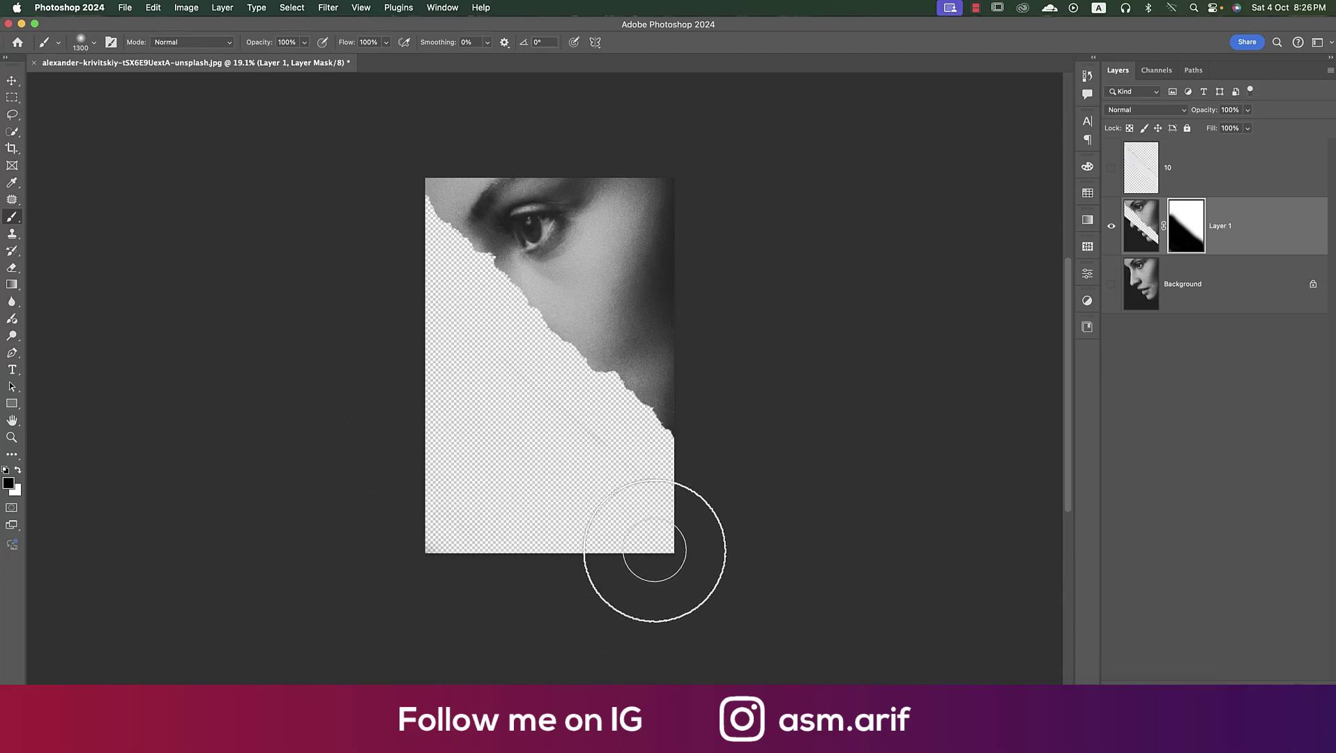
Show the Background layer and test Layer 1's pixels, undoing the deletion and clearing the selection
left_click(1110, 285)
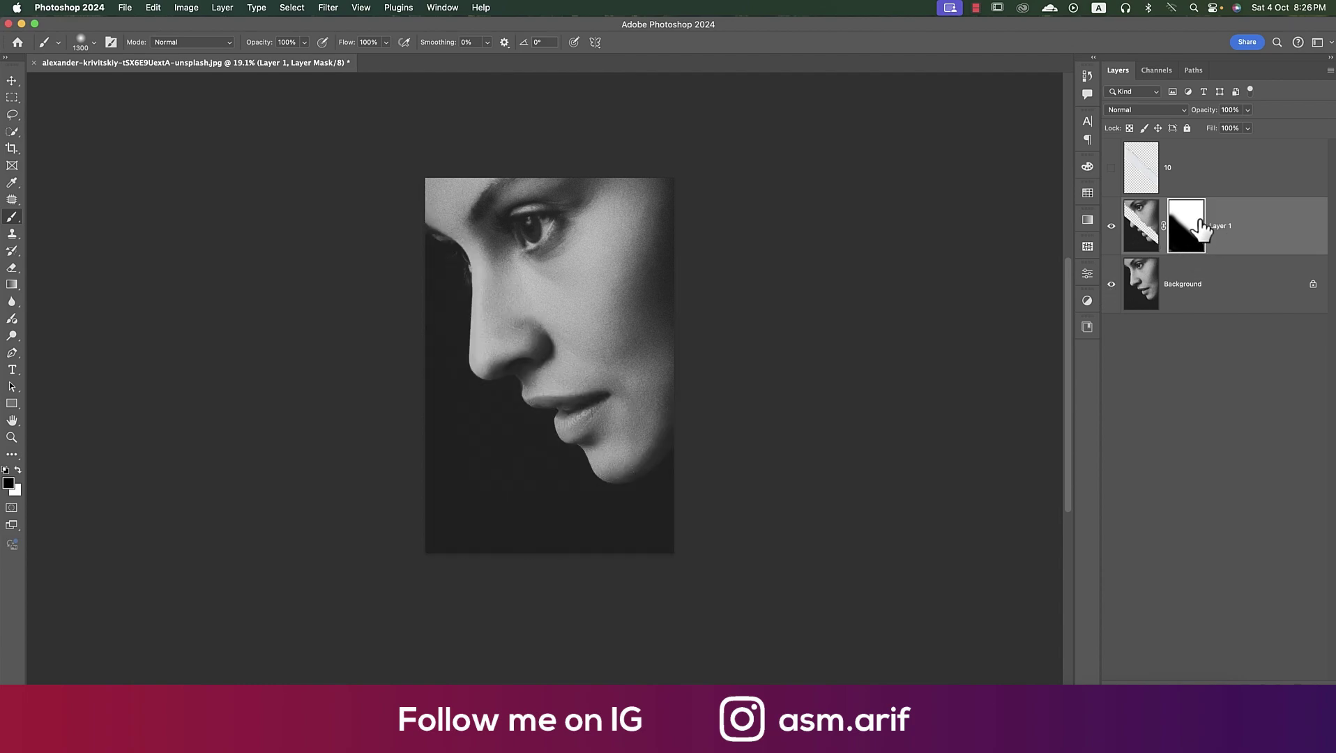
left_click(1151, 226)
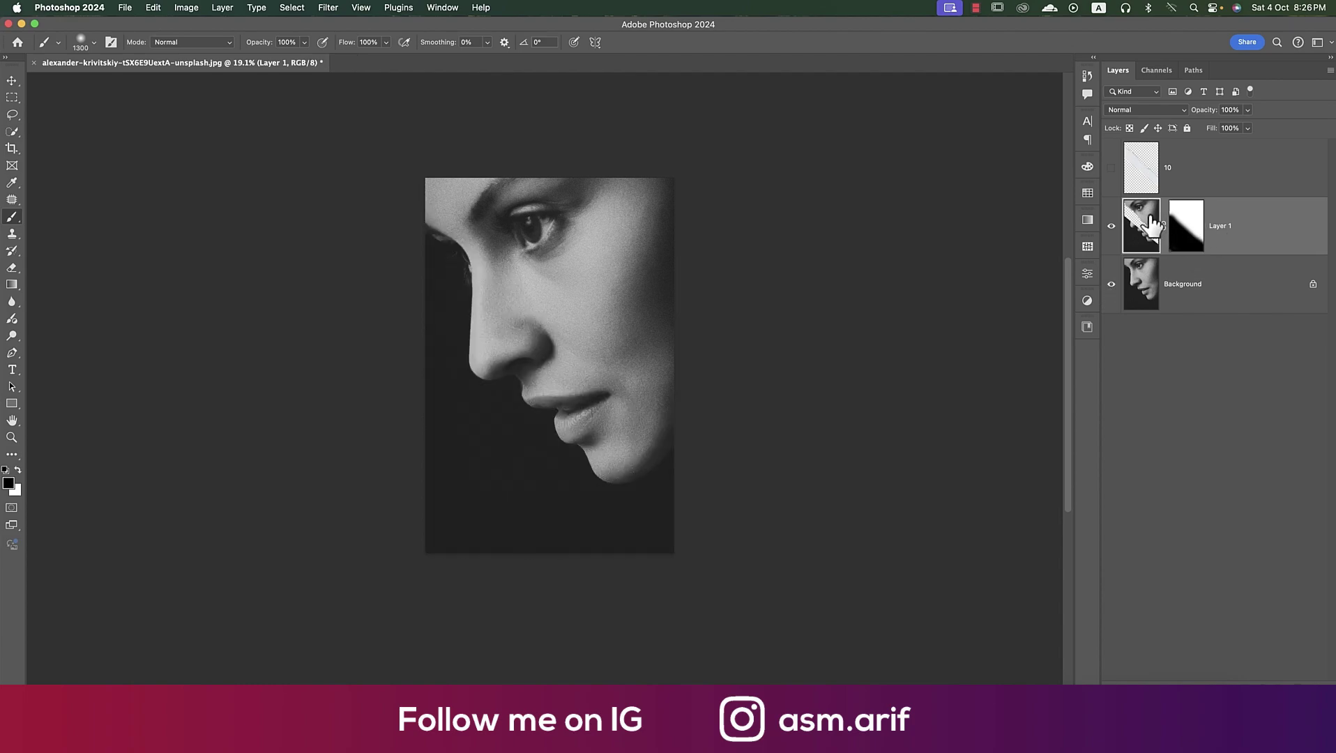
key("super+a")
key("Delete")
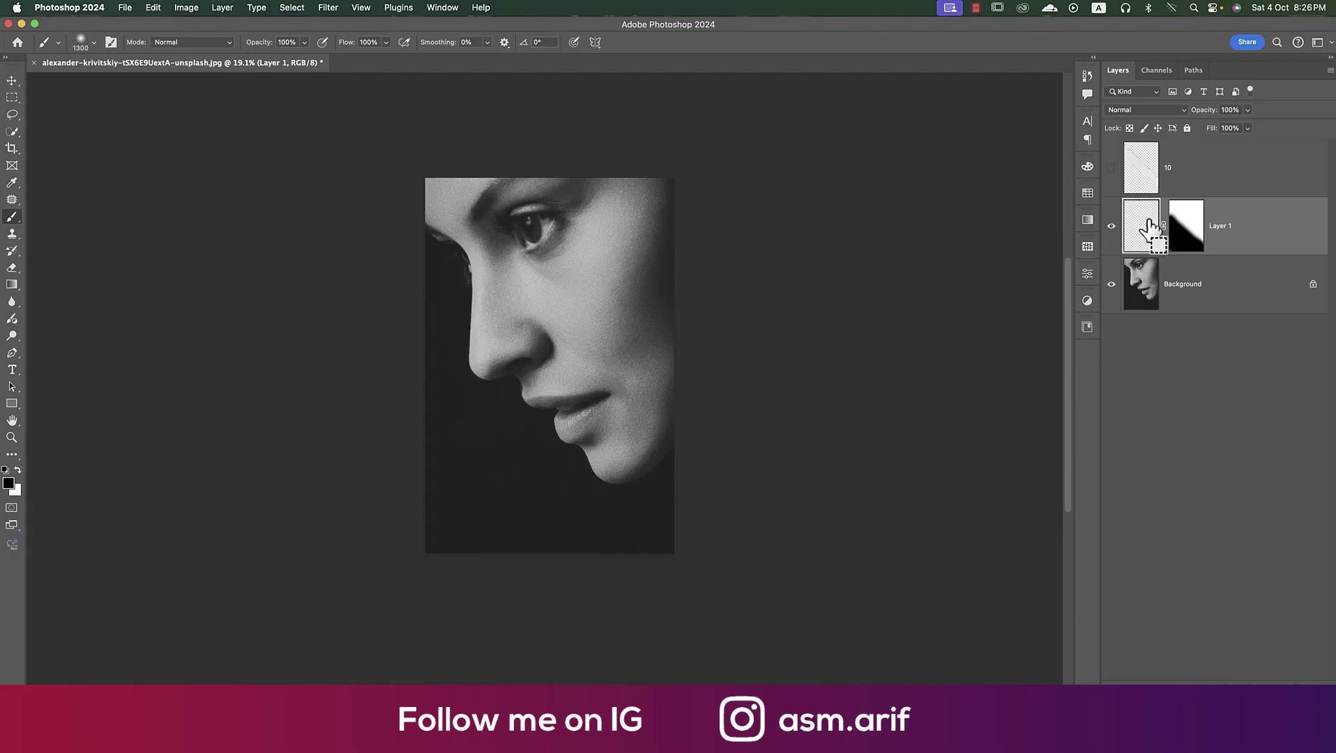
key("super+z")
left_click(1141, 225, "super")
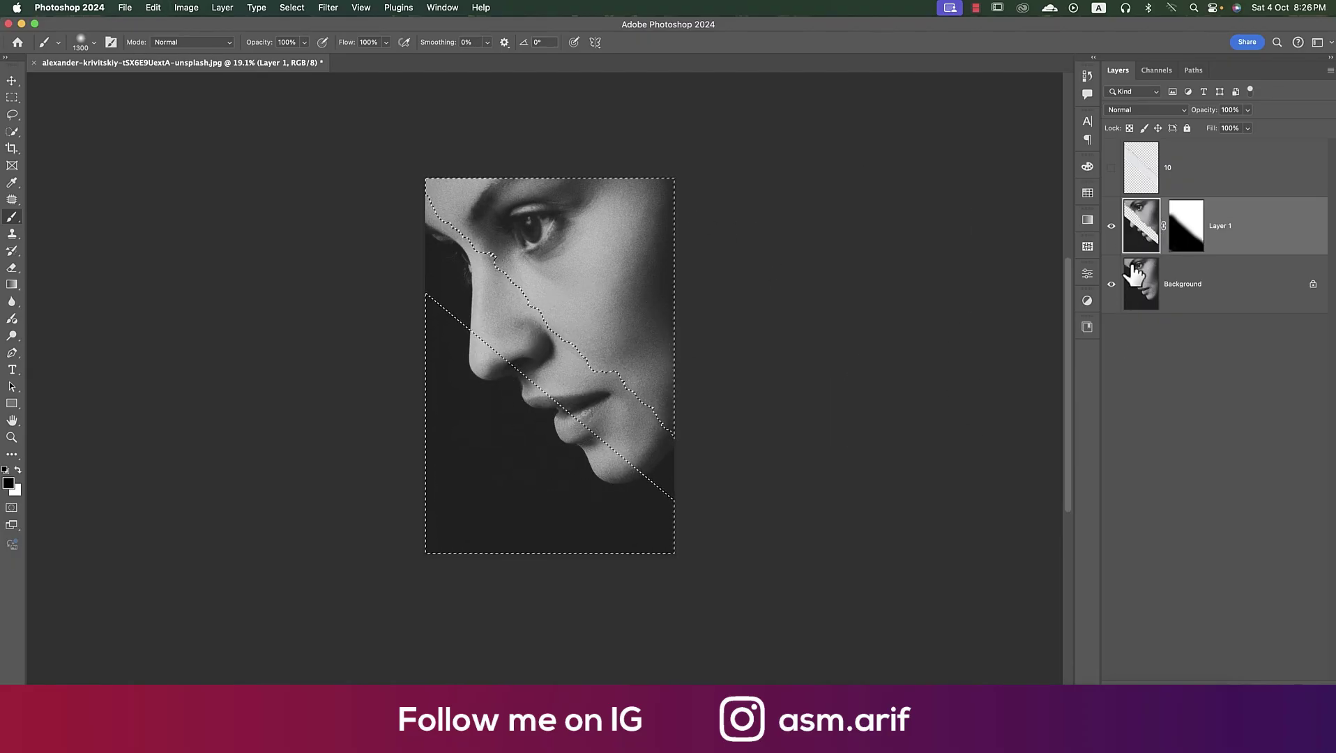
left_click(1185, 226)
key("super+d")
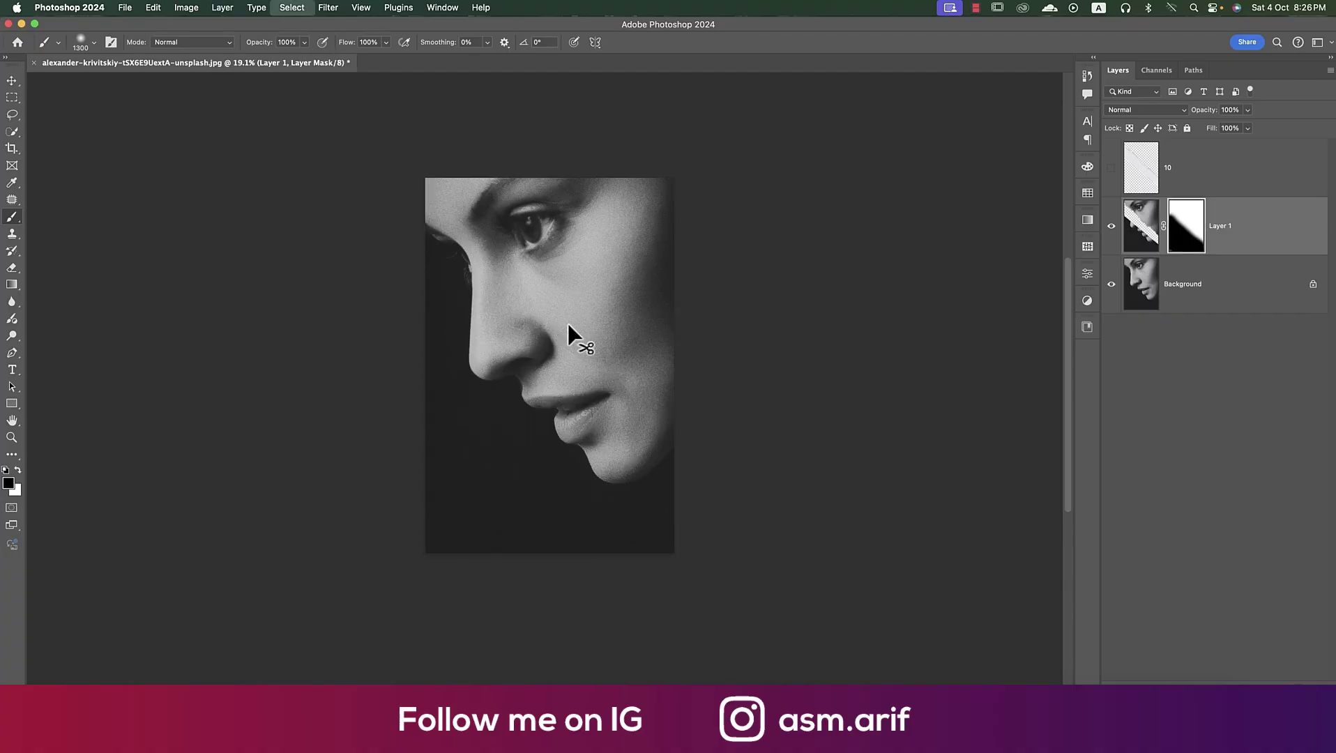
Show paper layer 10, duplicate Background, and move layer 10 beneath Layer 1
left_click(1111, 170)
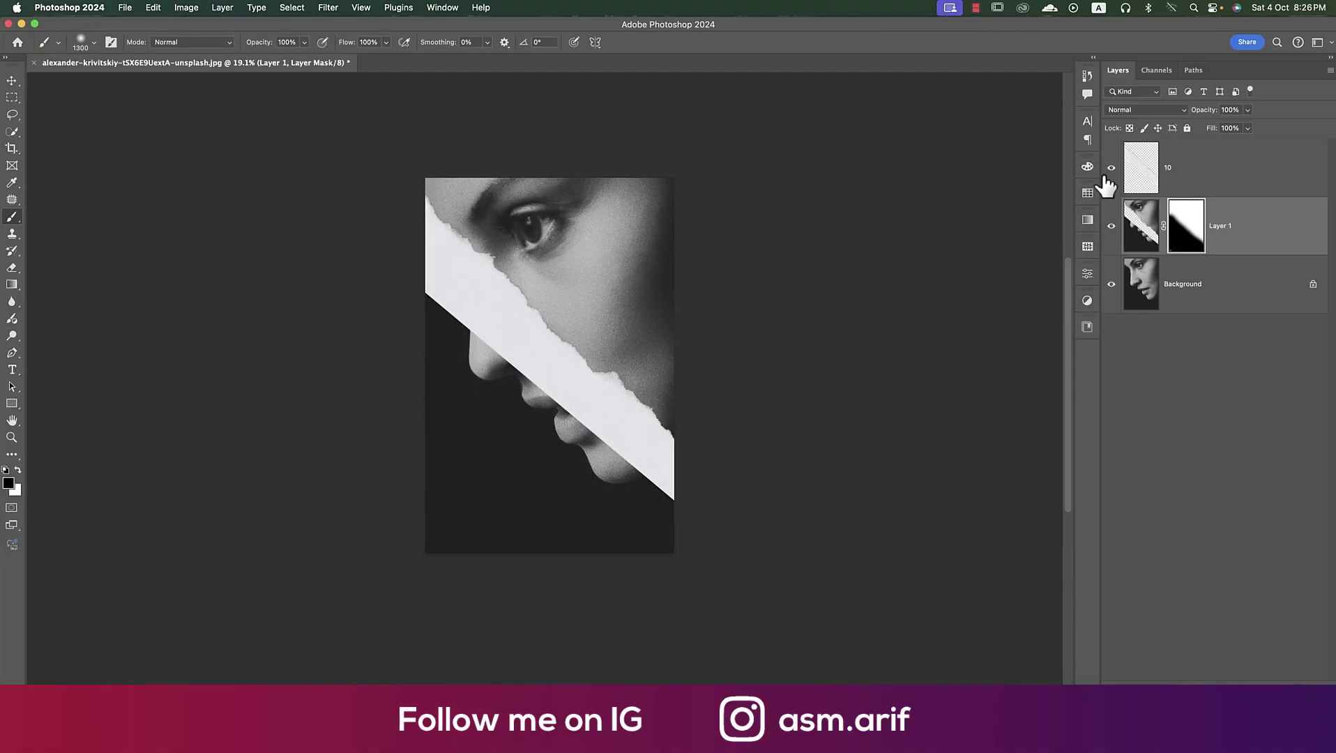
left_click(1231, 181)
left_click(1195, 289)
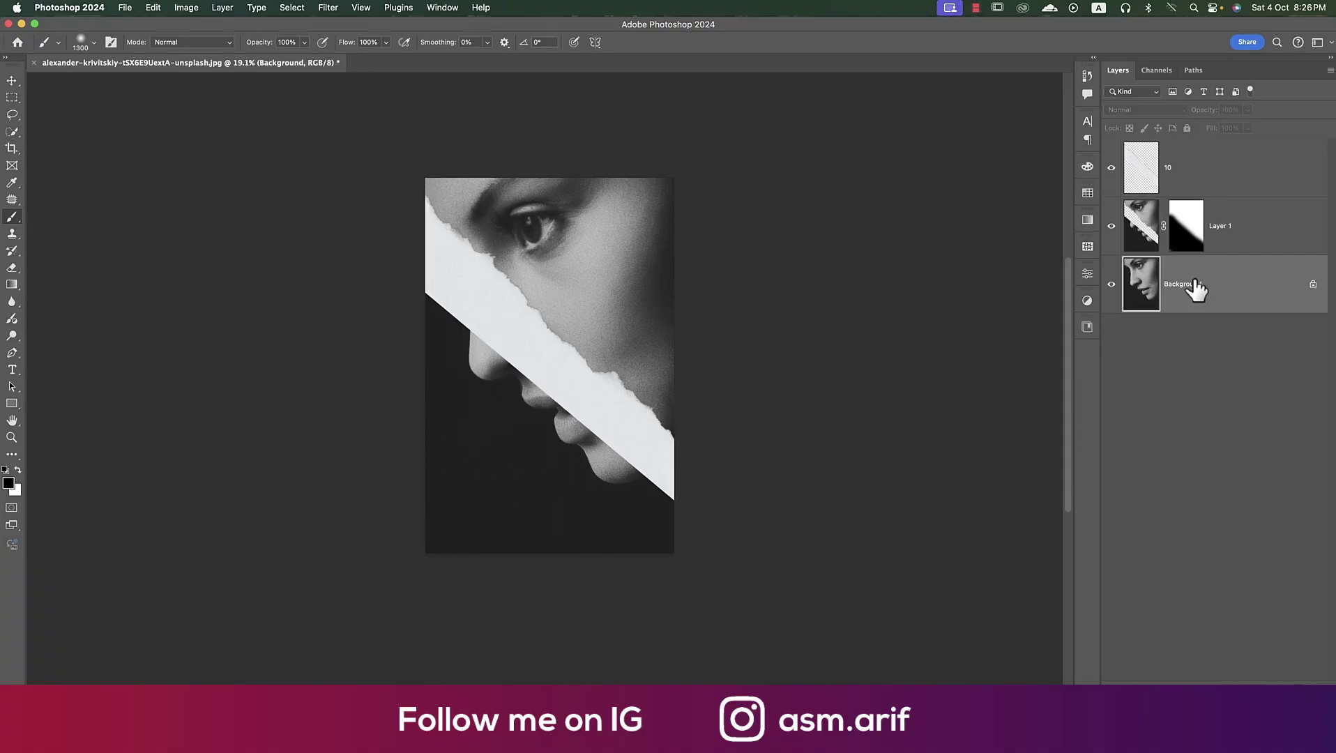
key("ctrl+j")
left_click_drag(1215, 155, 1205, 261)
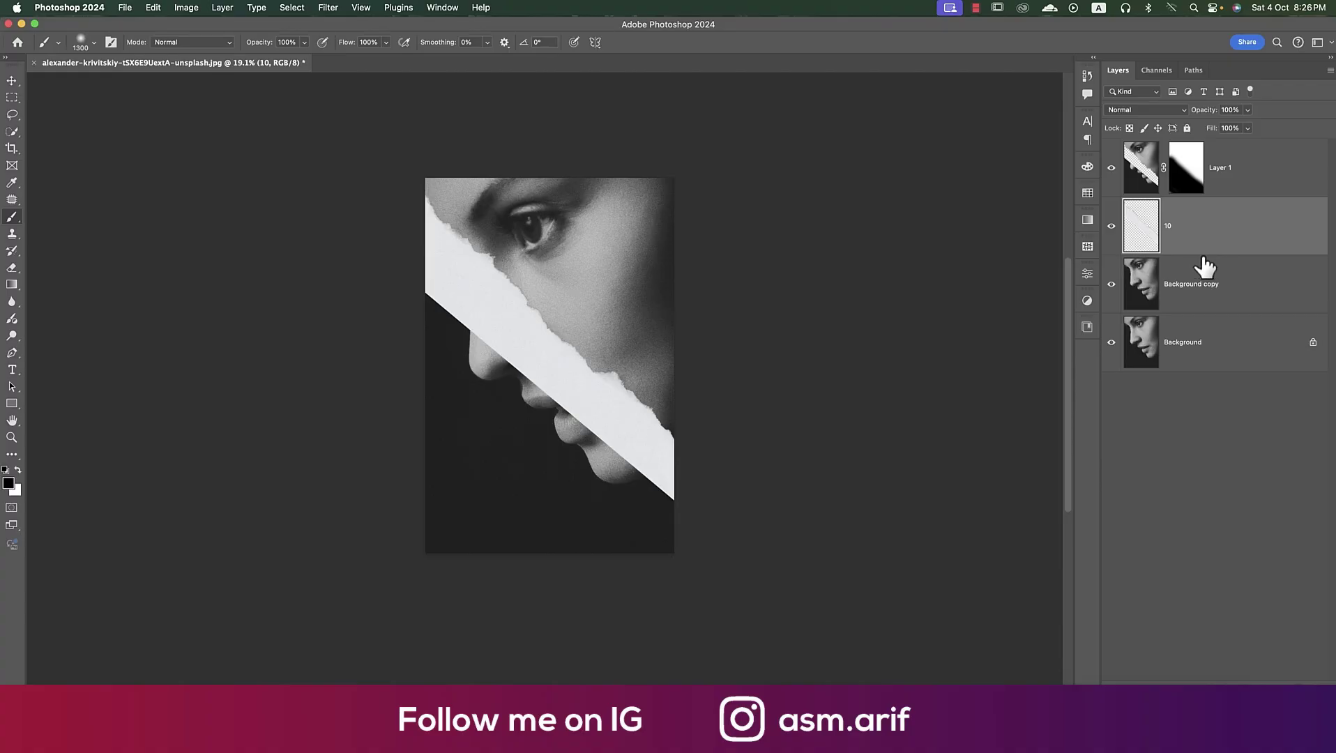
Set paper layer 10's blend mode to Multiply and zoom in on the face
left_click(1146, 109)
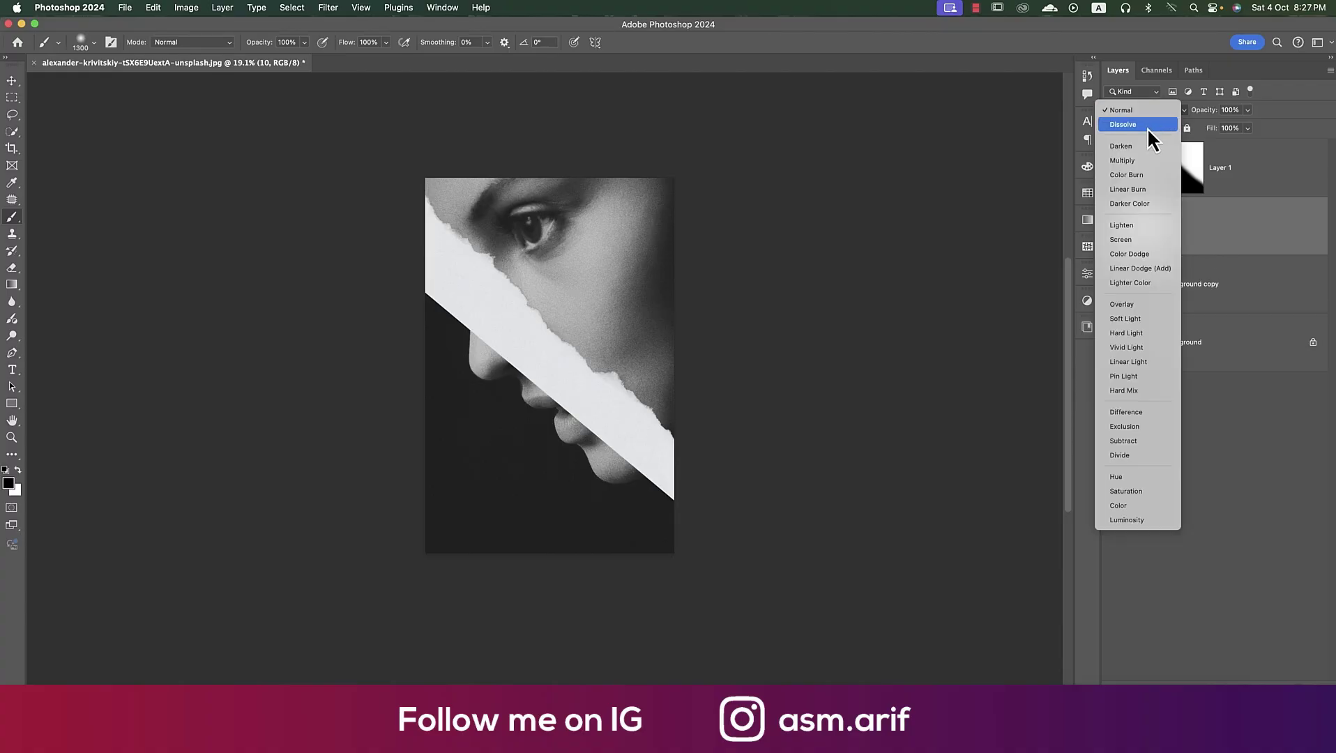
left_click(1135, 162)
key("ctrl+0")
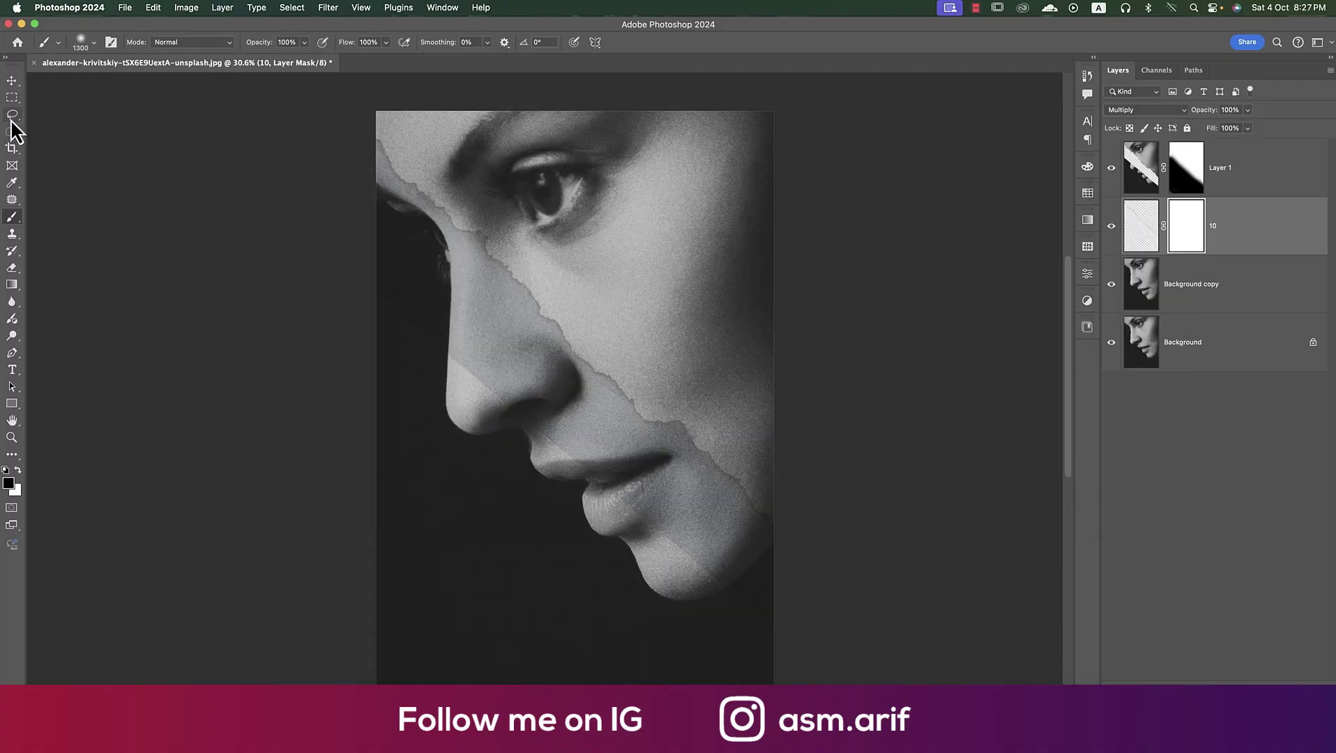
Trace a Lasso selection along the tear, clear it, and delete layer 10's mask
left_click(11, 115)
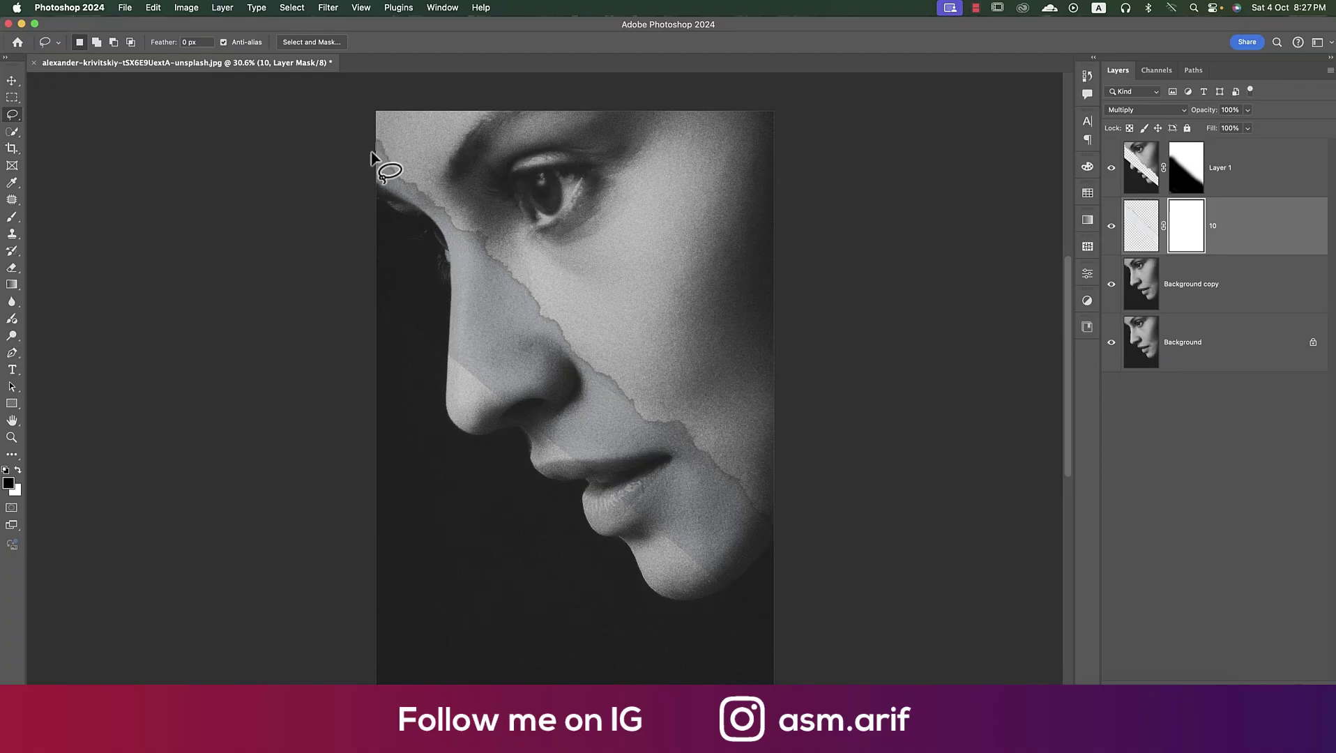
left_click_drag(383, 169, 466, 250)
mouse_move(486, 267)
left_mouse_down()
mouse_move(559, 354)
mouse_move(786, 556)
mouse_move(811, 617)
mouse_move(671, 649)
mouse_move(208, 215)
mouse_move(239, 132)
mouse_move(239, 158)
left_mouse_up()
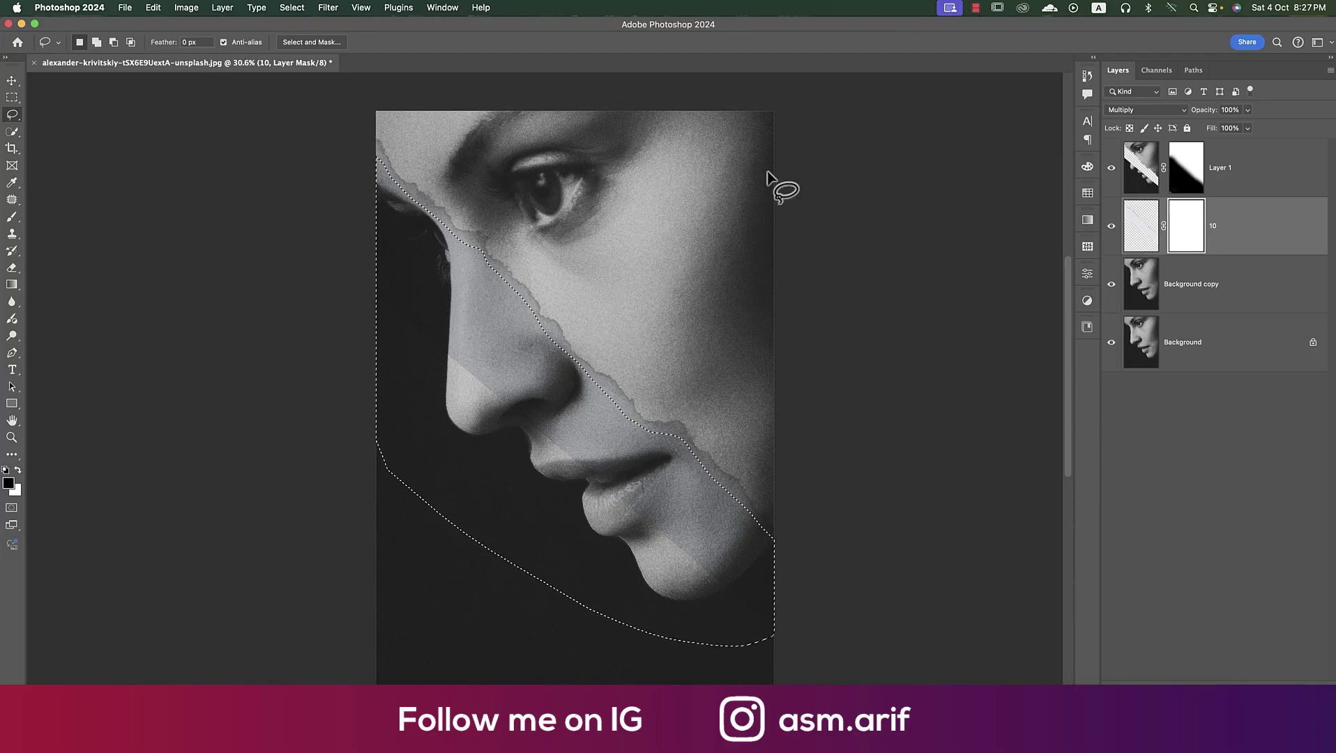
left_click(1140, 229)
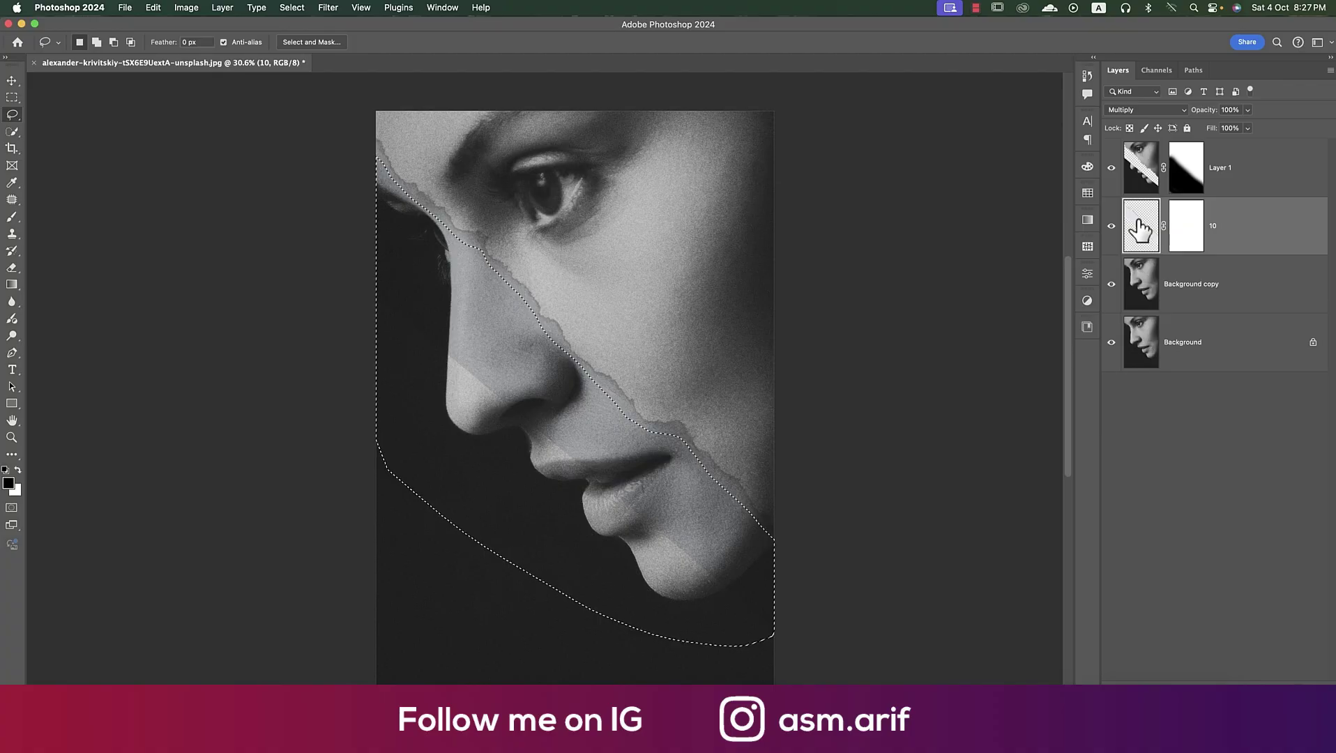
key("super+d")
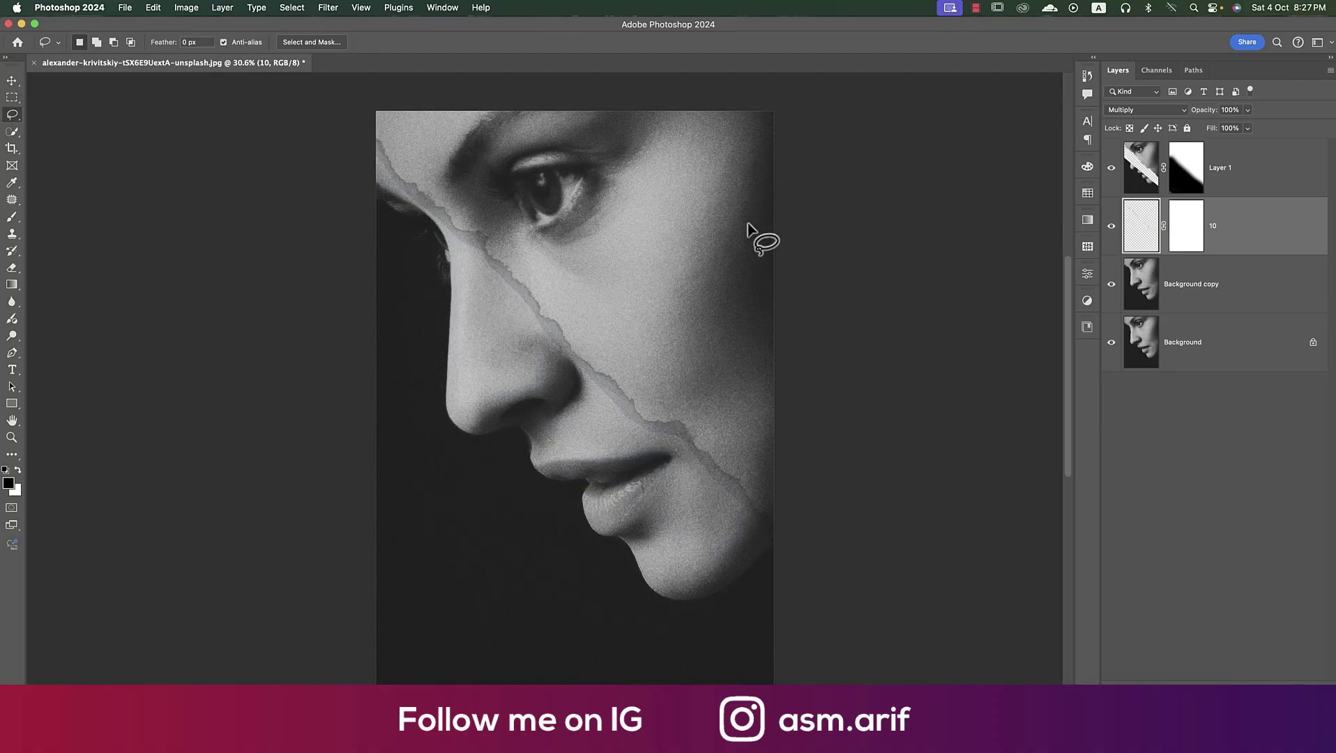
left_click(1190, 231)
key("BackSpace")
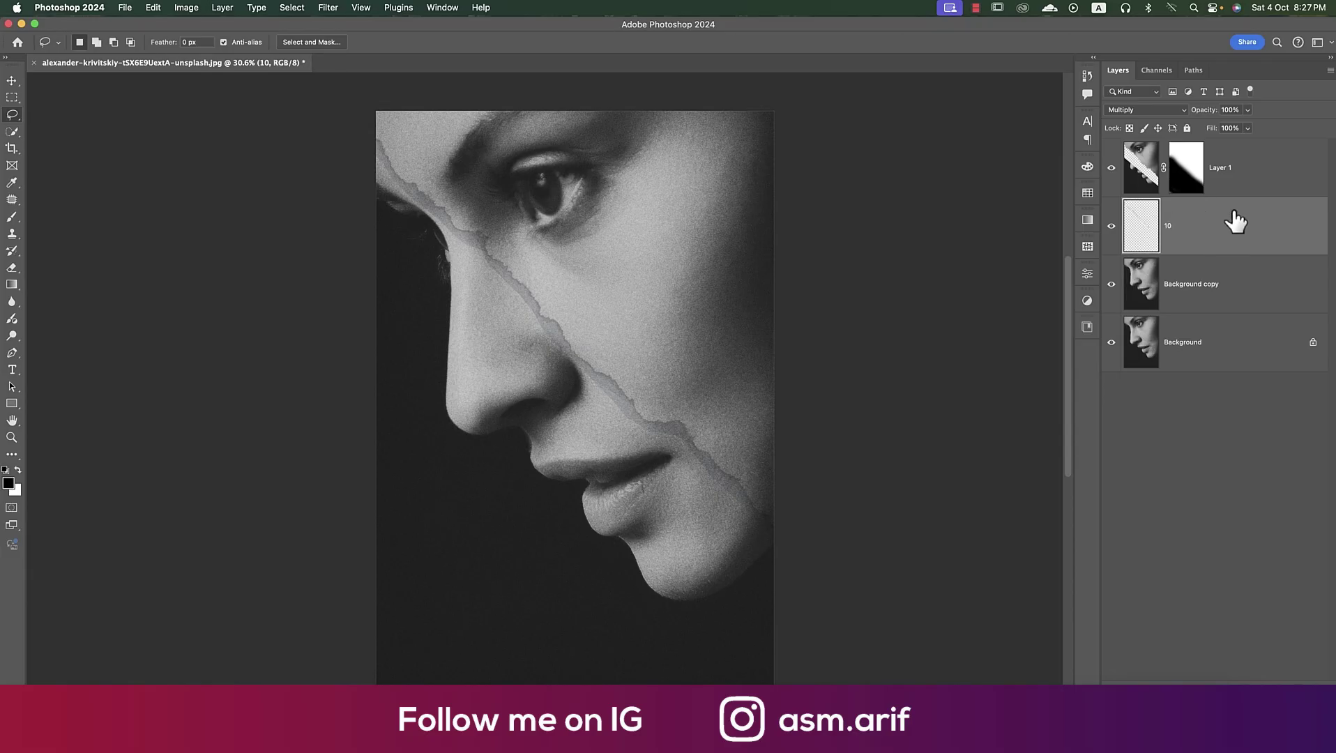
Add a Drop Shadow to layer 10, offset along the torn edge
right_click(1233, 215)
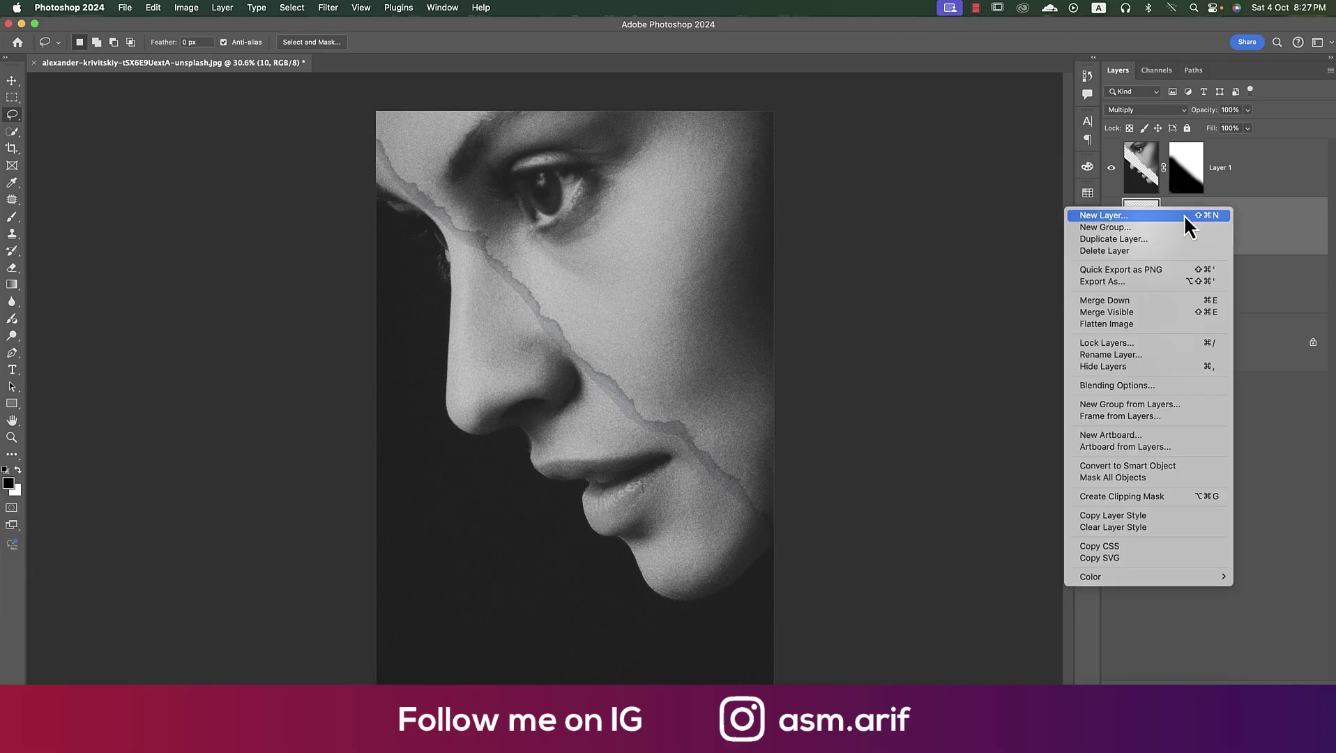
left_click(1096, 387)
left_click(784, 358)
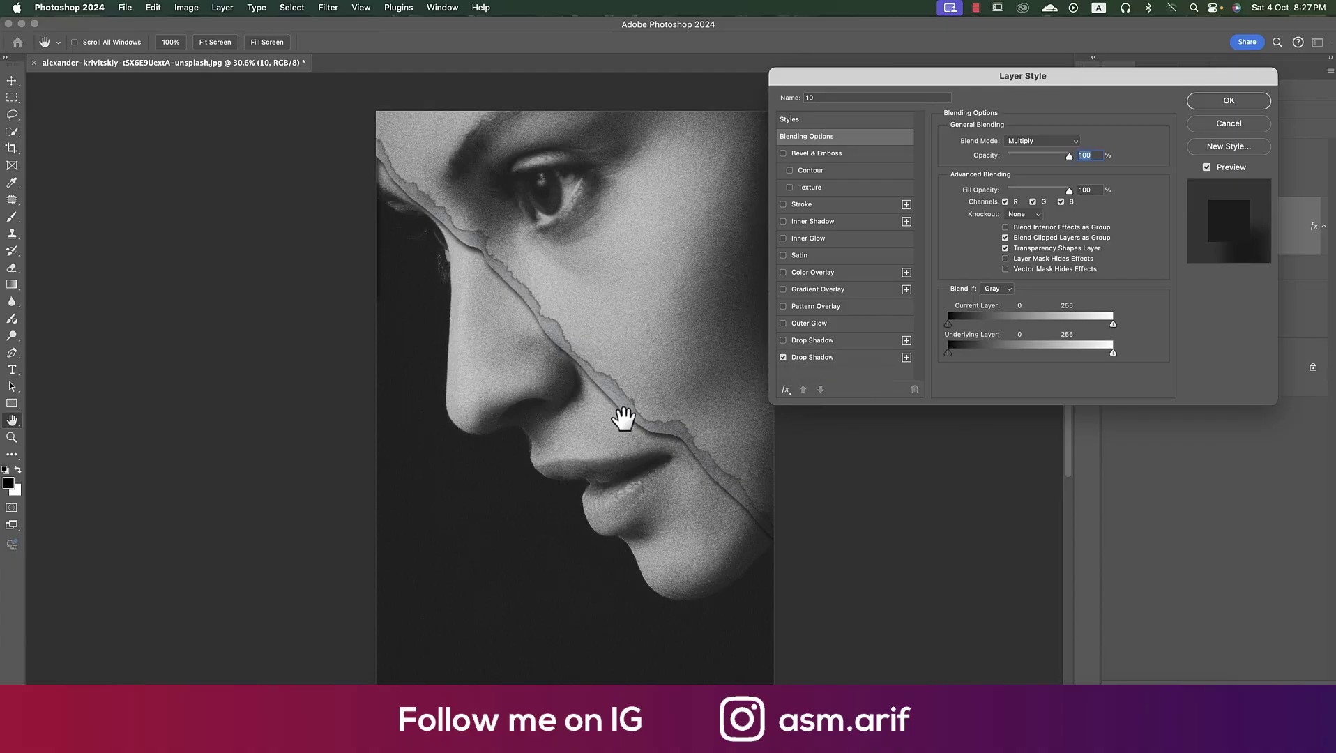
left_click(812, 359)
left_click_drag(662, 408, 611, 397)
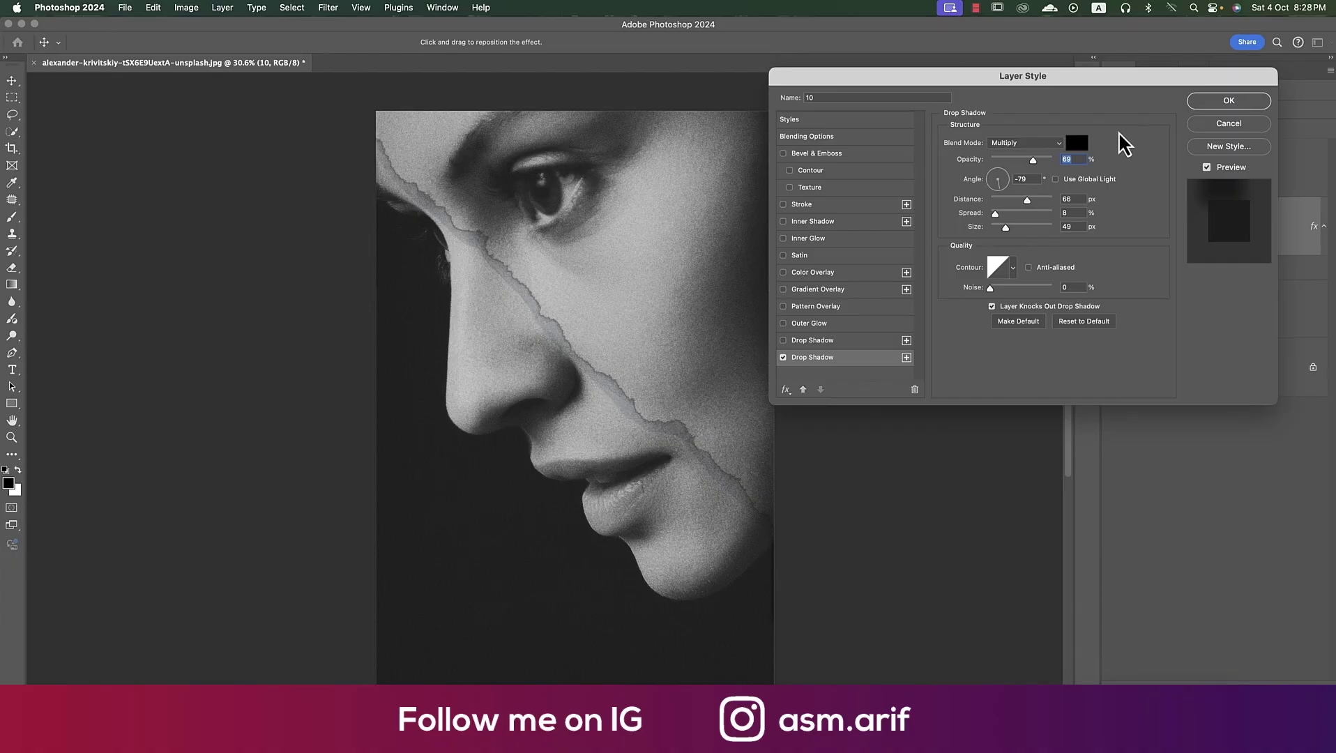
left_click(1219, 102)
key("l")
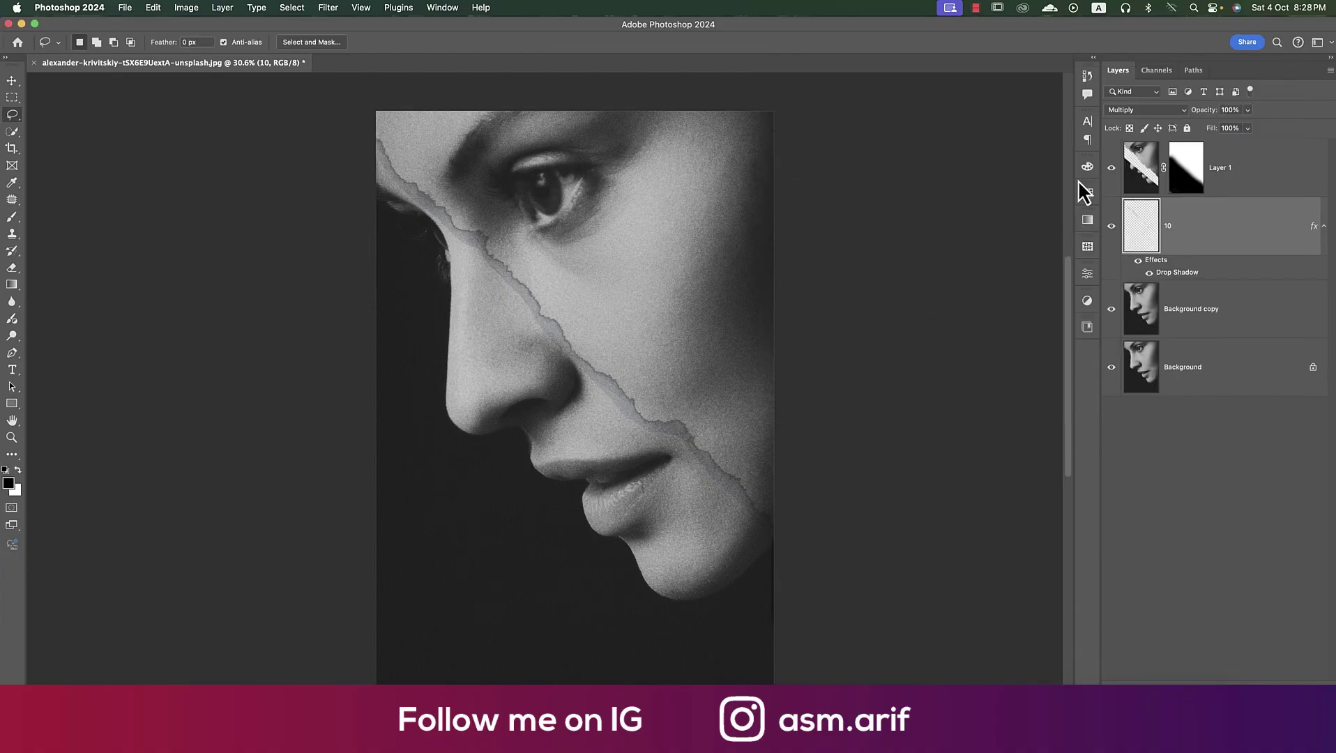
Add a new Layer 2 above Layer 1, clipped to Layer 1
left_click(1193, 169)
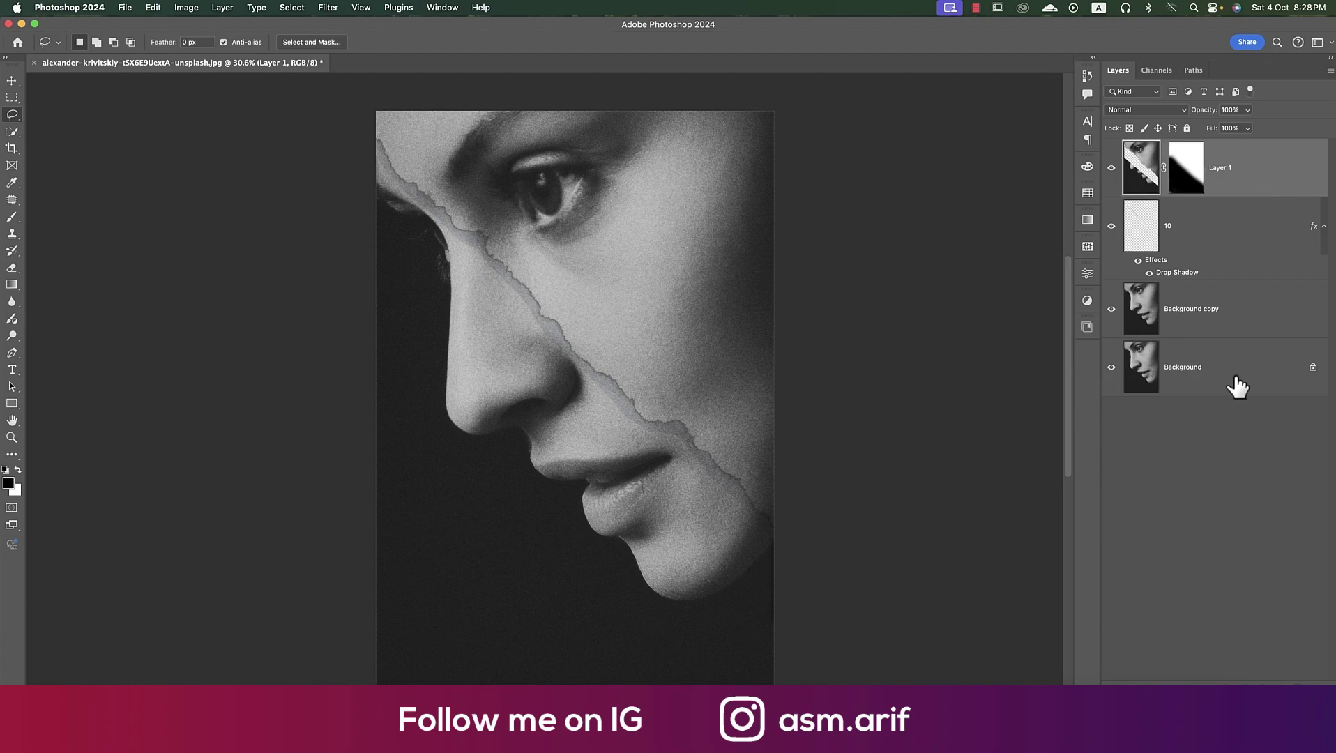
key("super+alt+shift+n")
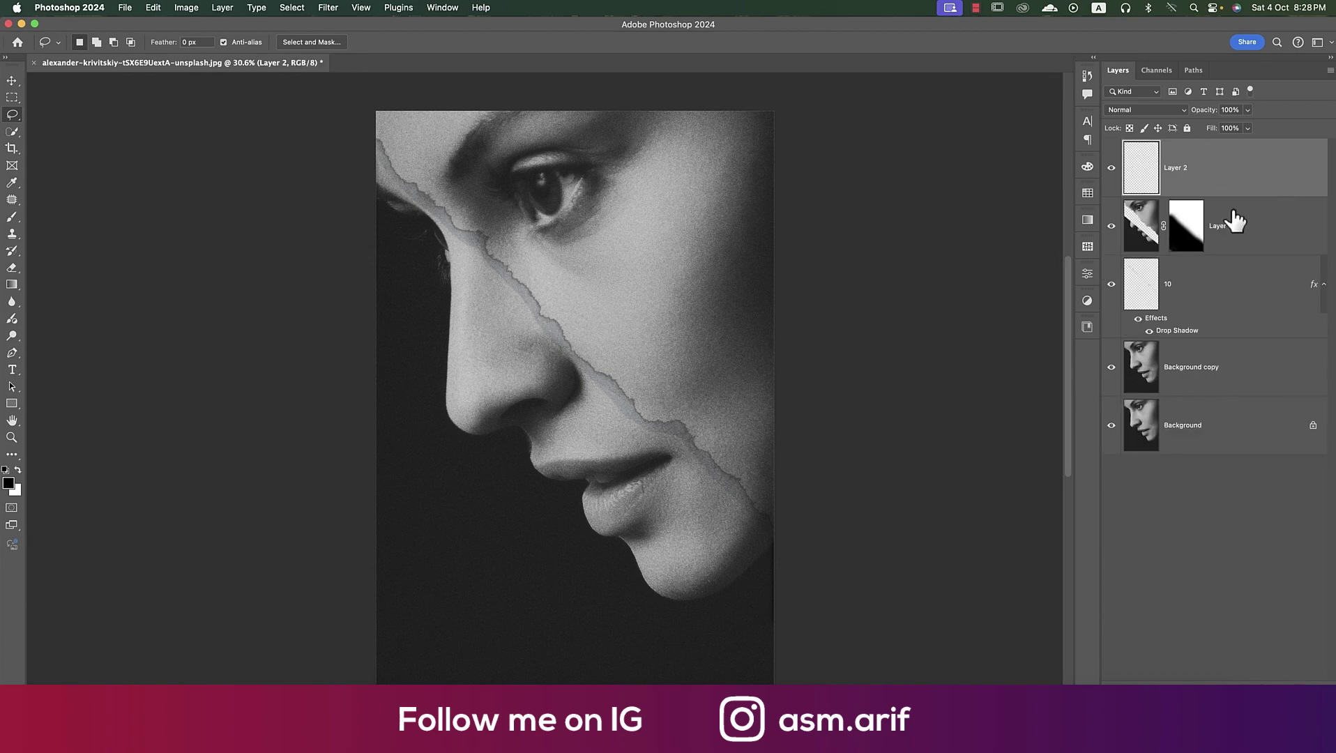
left_click(1256, 195, "alt")
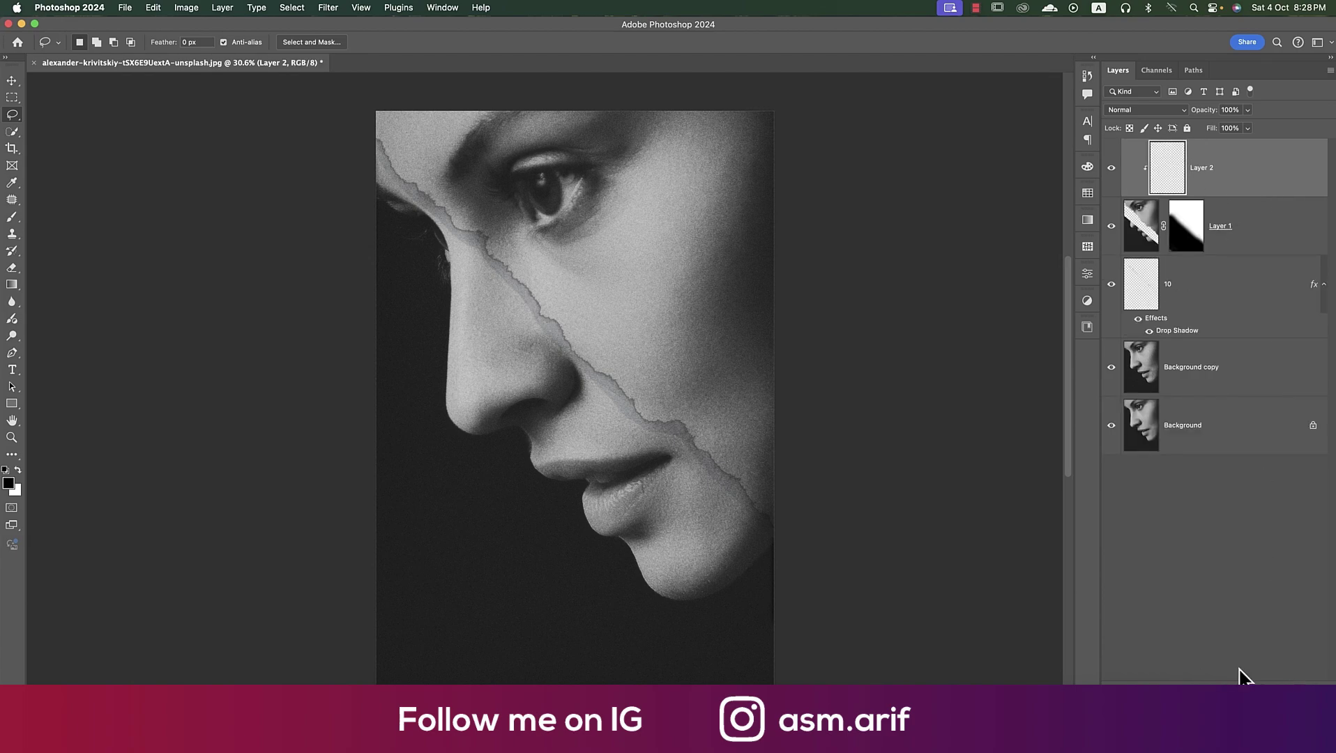
Add a pure red (ff0000) Solid Color fill layer
left_click(1235, 730)
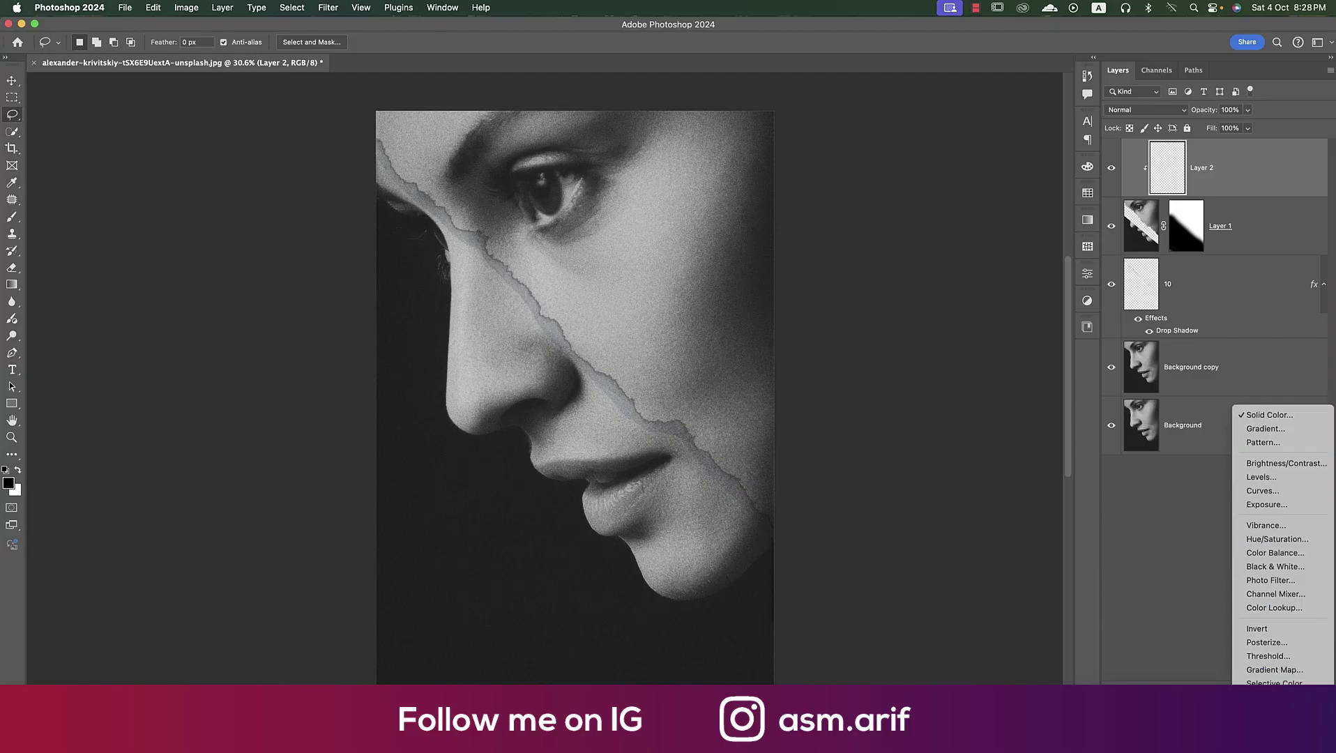
left_click(1282, 416)
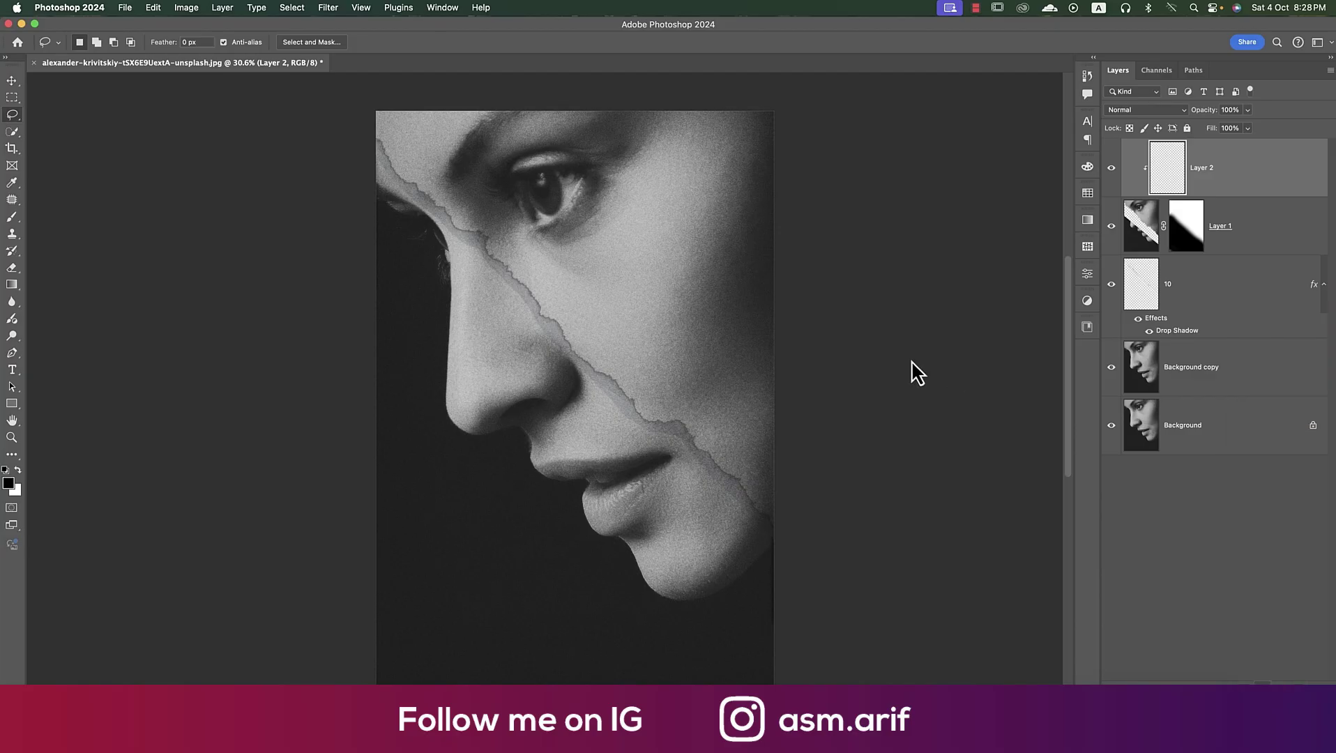
left_click(660, 65)
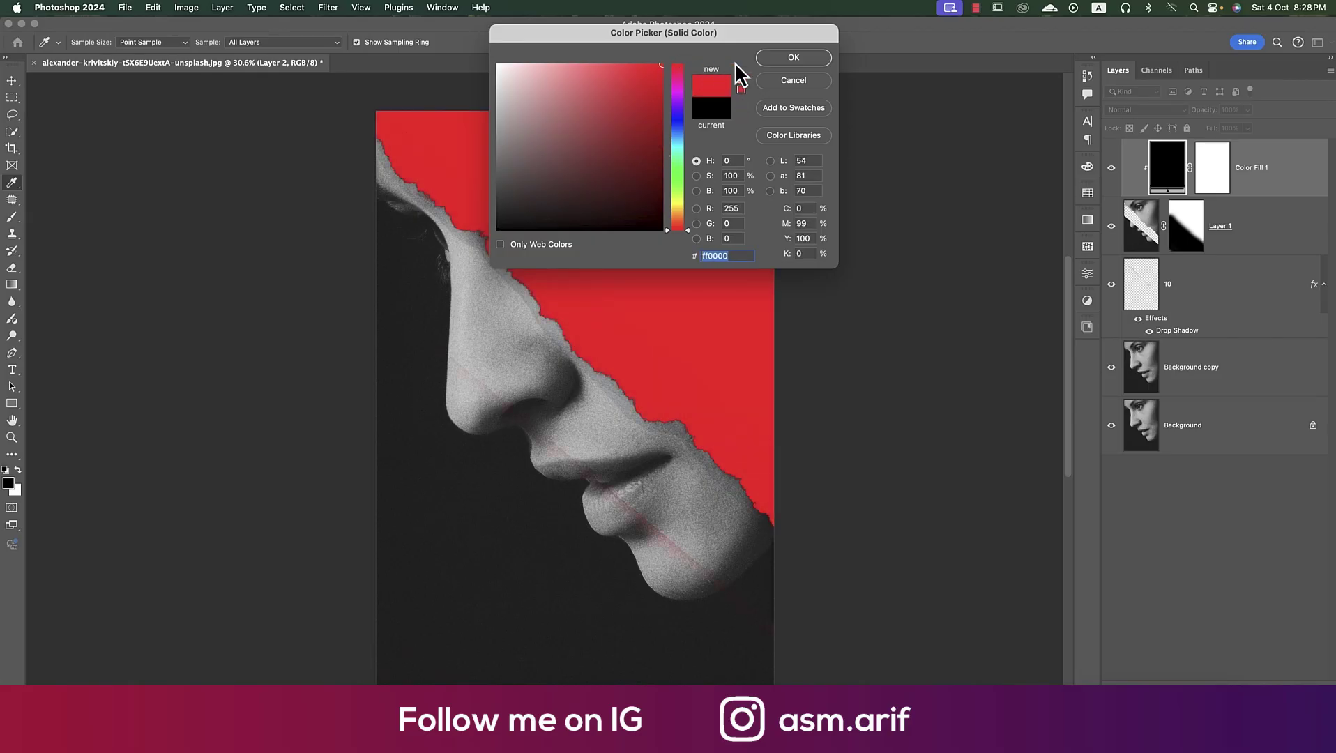
left_click(780, 67)
left_click(1189, 229)
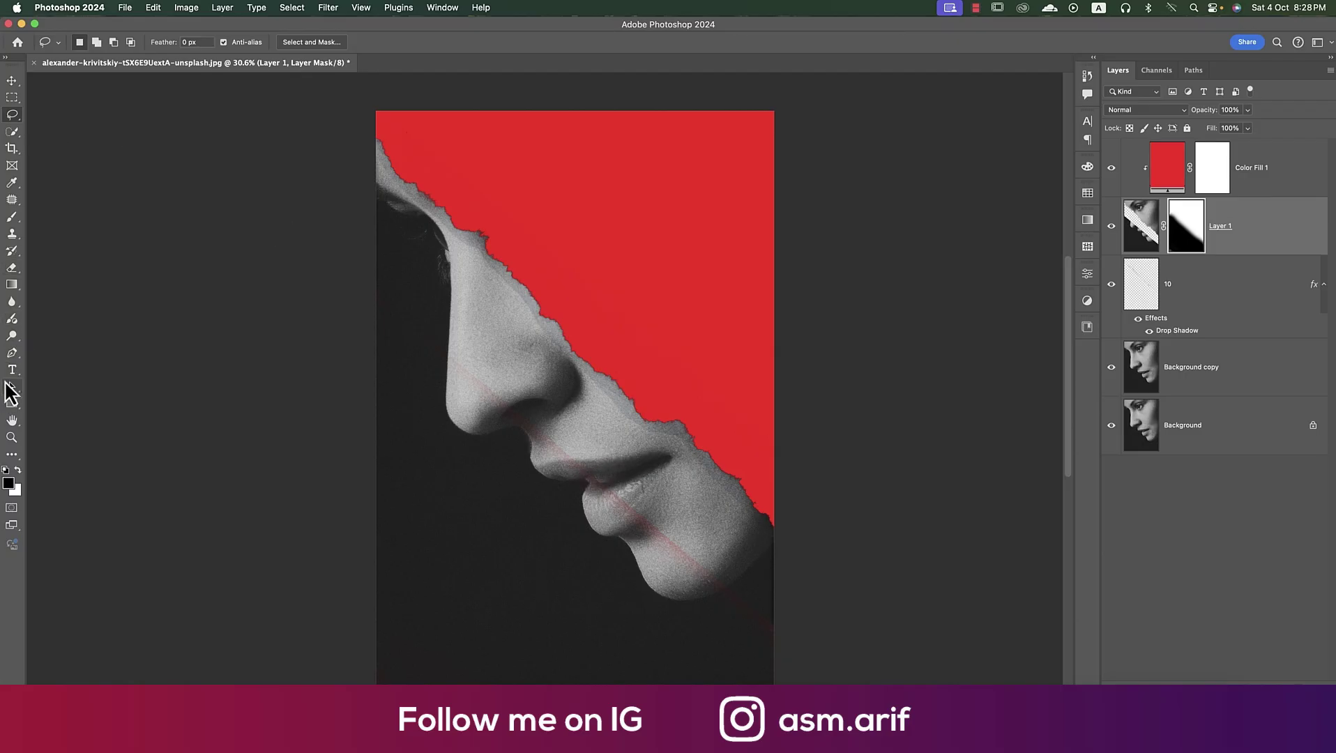
left_click(13, 284)
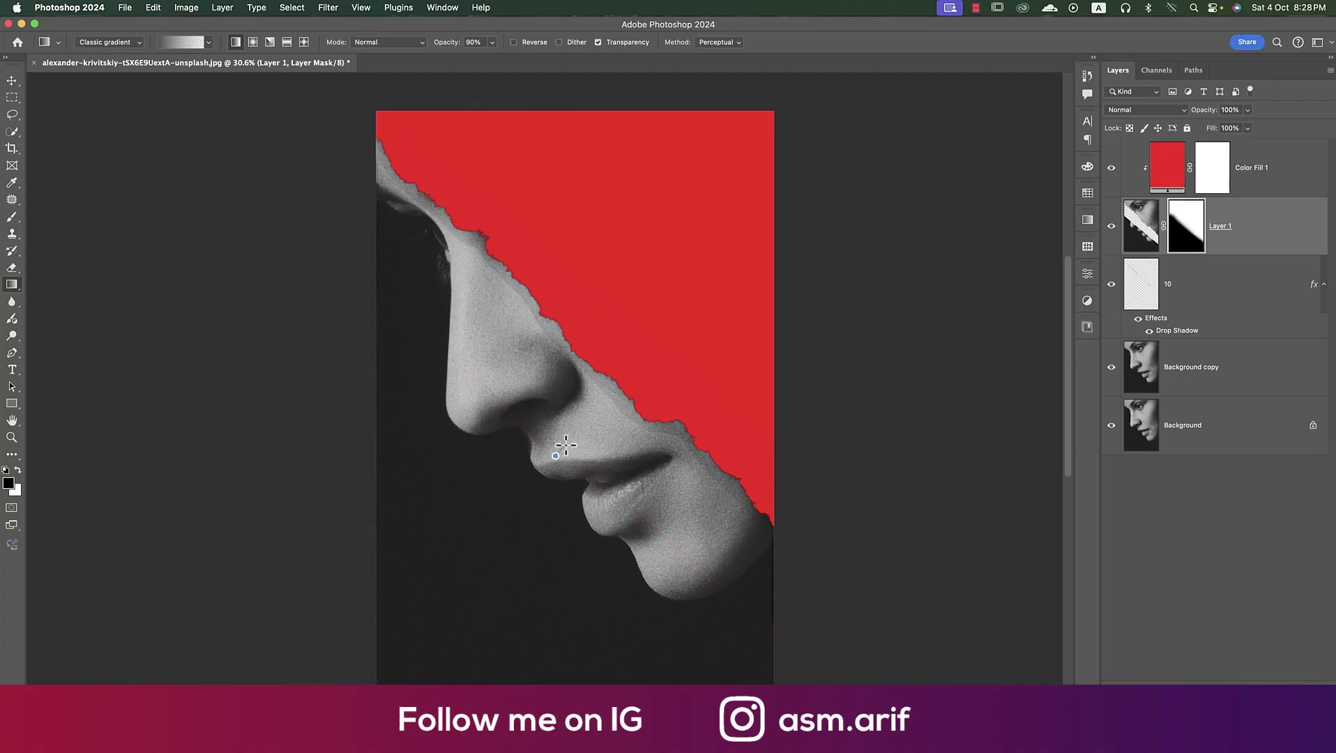
Set Color Fill 1 to Multiply at about 80% opacity, then select Layer 1
left_click(1214, 188)
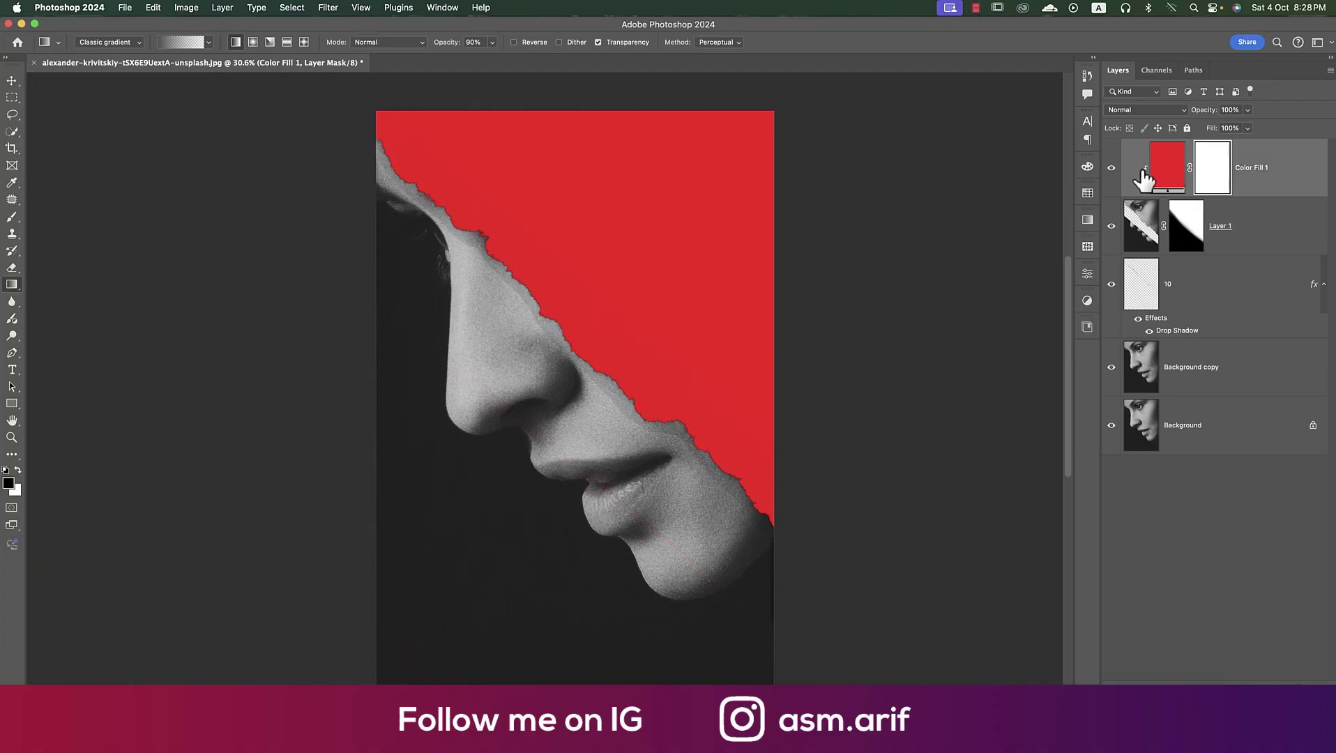
left_click(1162, 110)
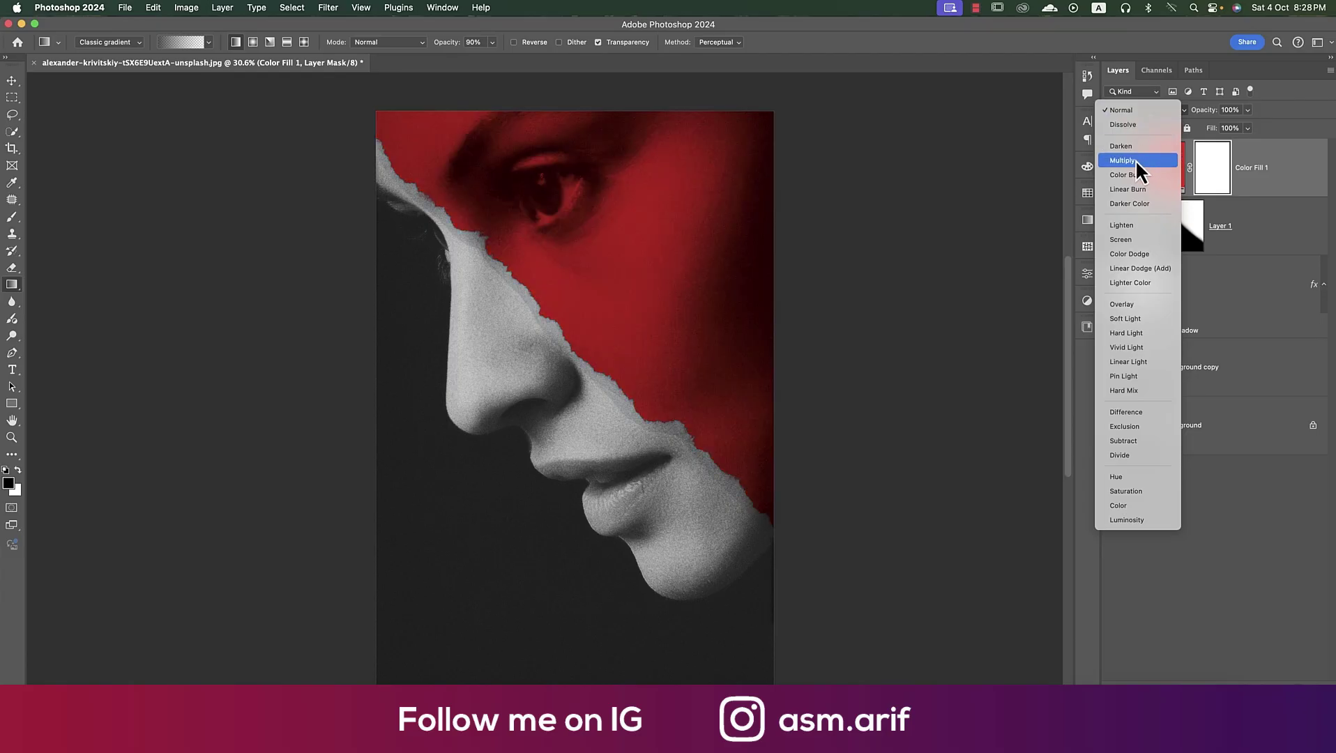
left_click(1136, 158)
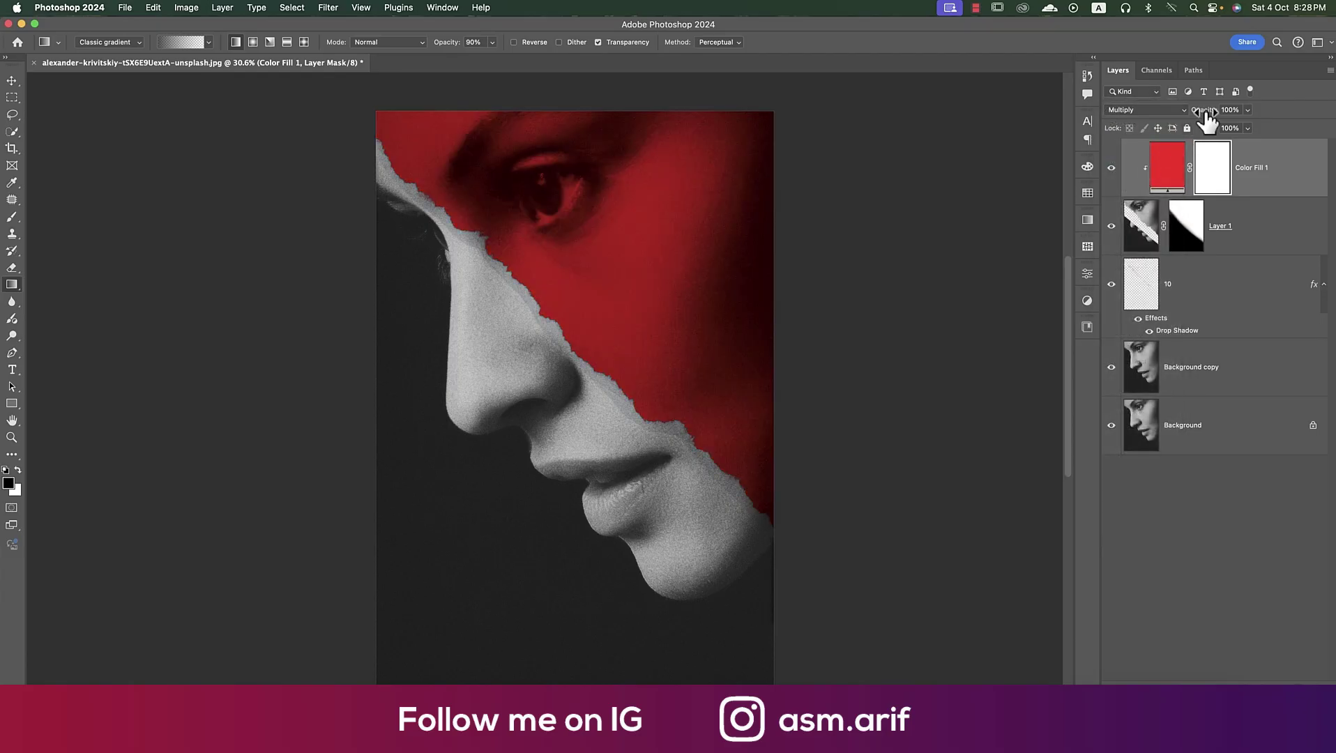
left_click_drag(1201, 120, 1195, 120)
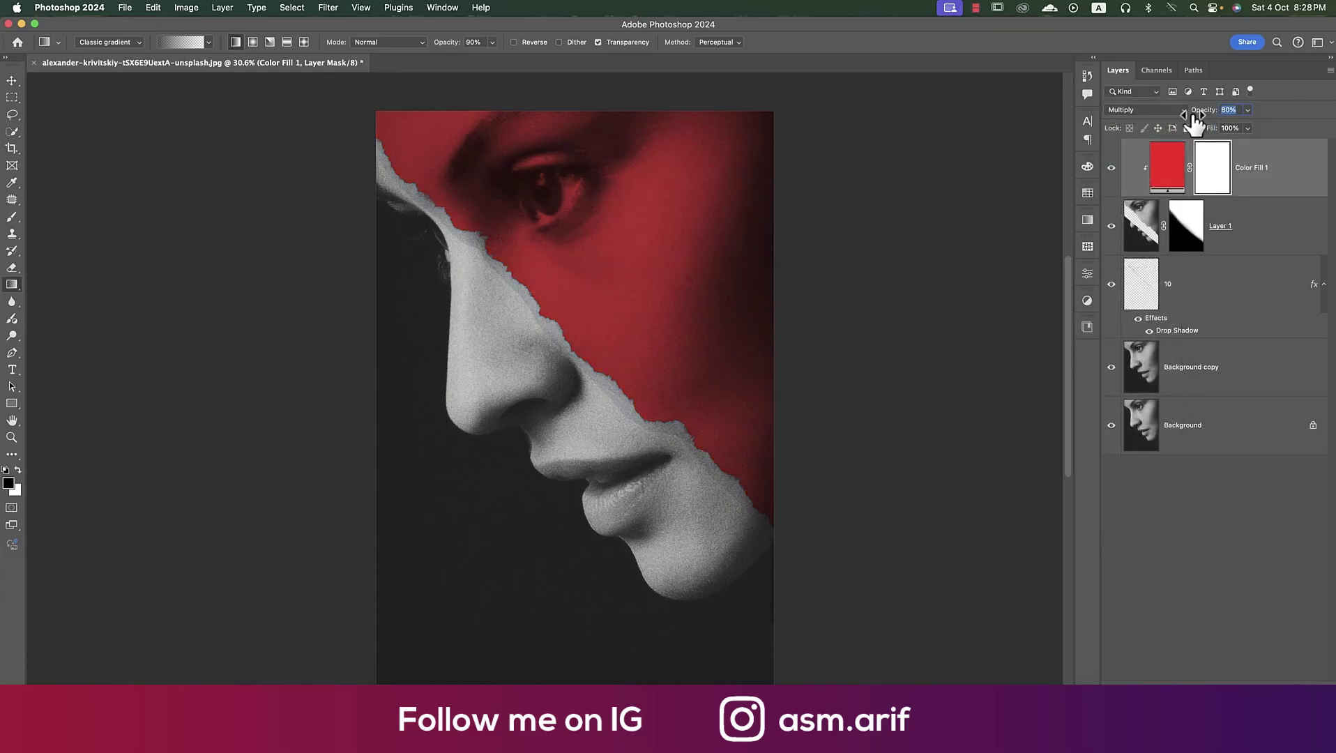
left_click(1153, 229)
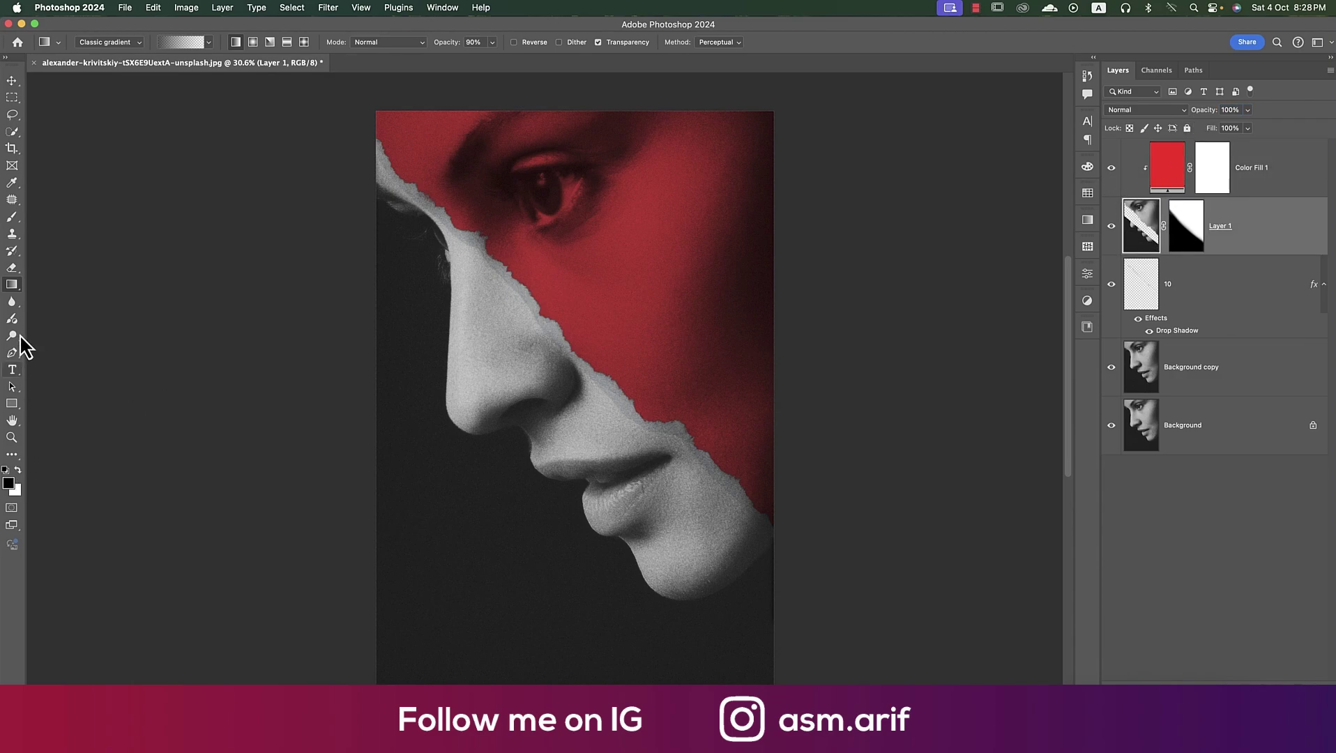
Erase small dark spots at the lips and beside the nose with the plain Eraser
left_click_drag(577, 417, 550, 434)
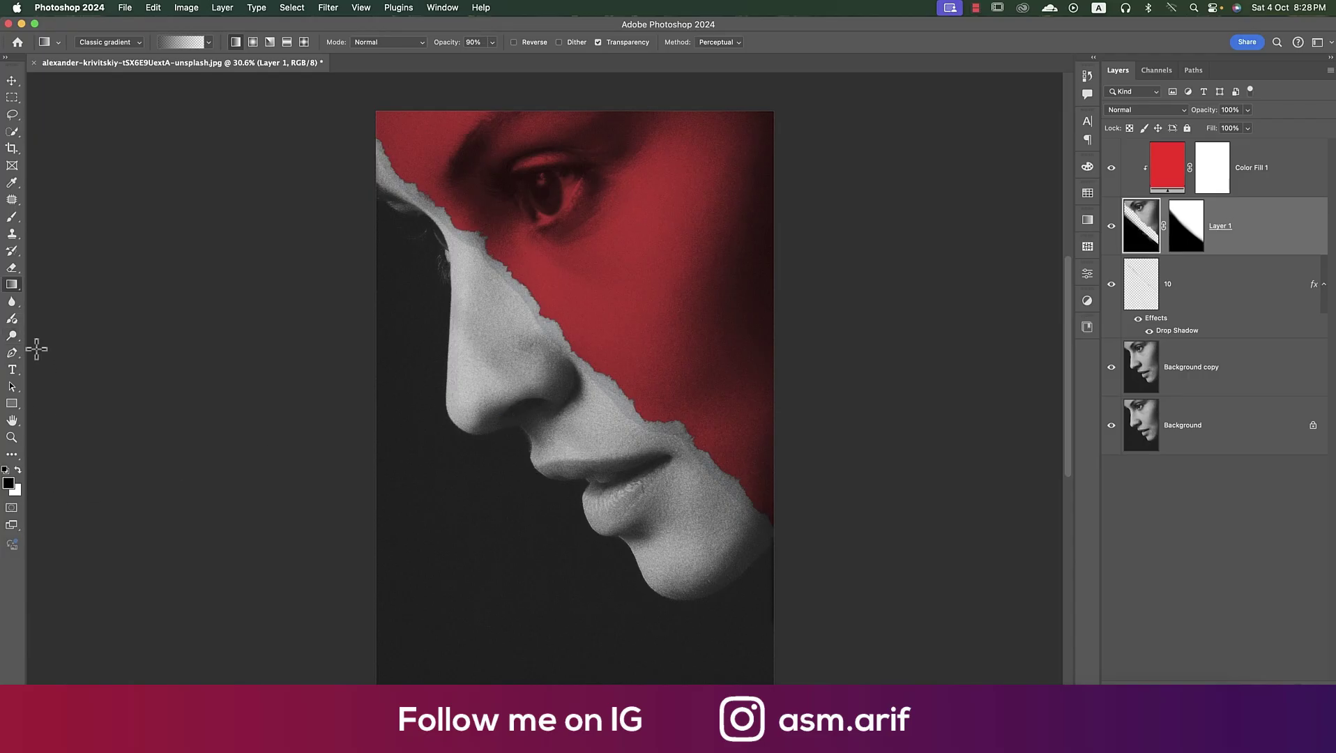
right_click(13, 268)
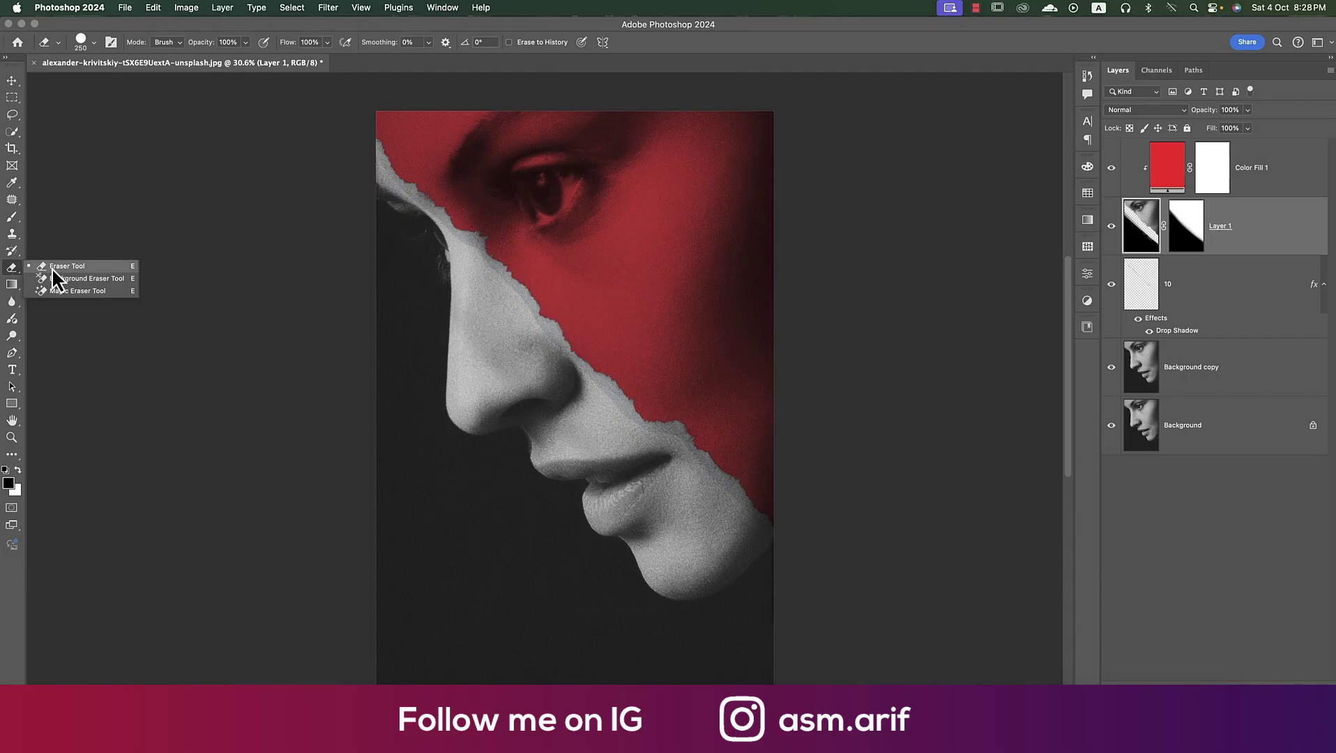
left_click(51, 267)
left_click(572, 490)
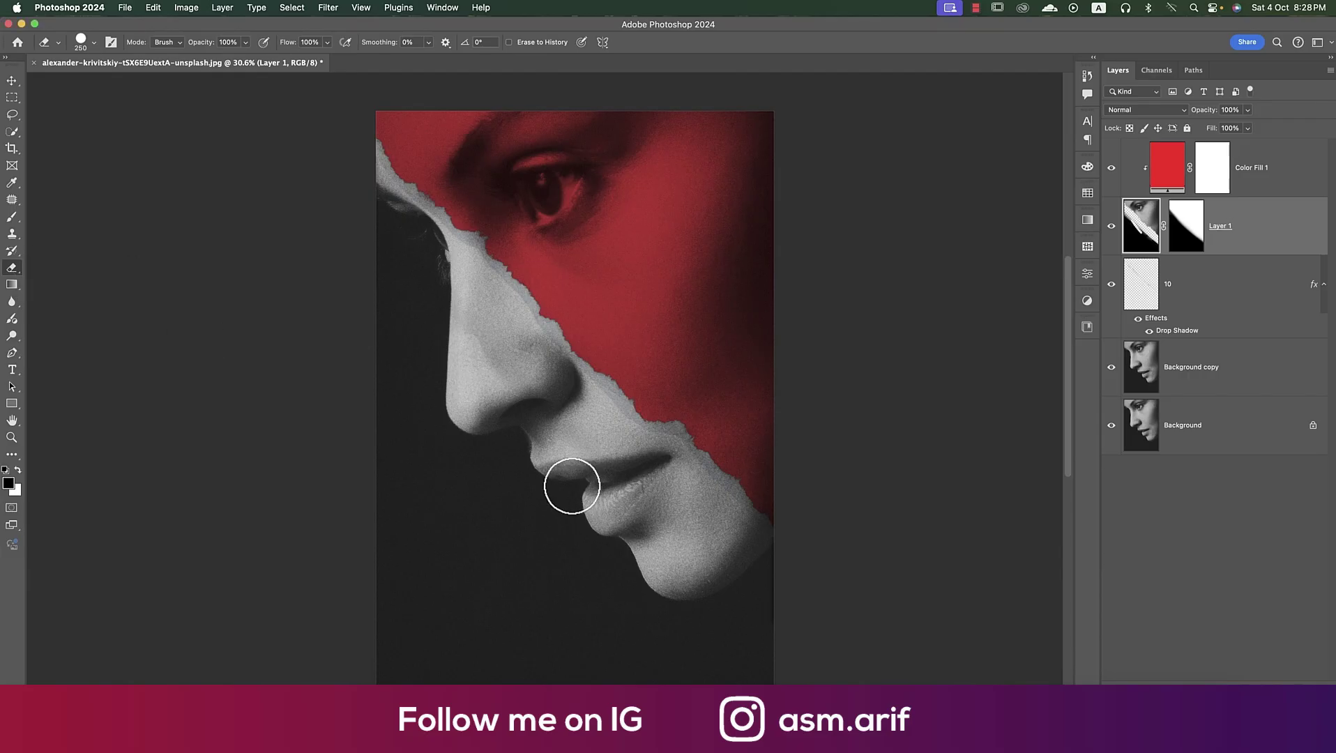
right_click(11, 269)
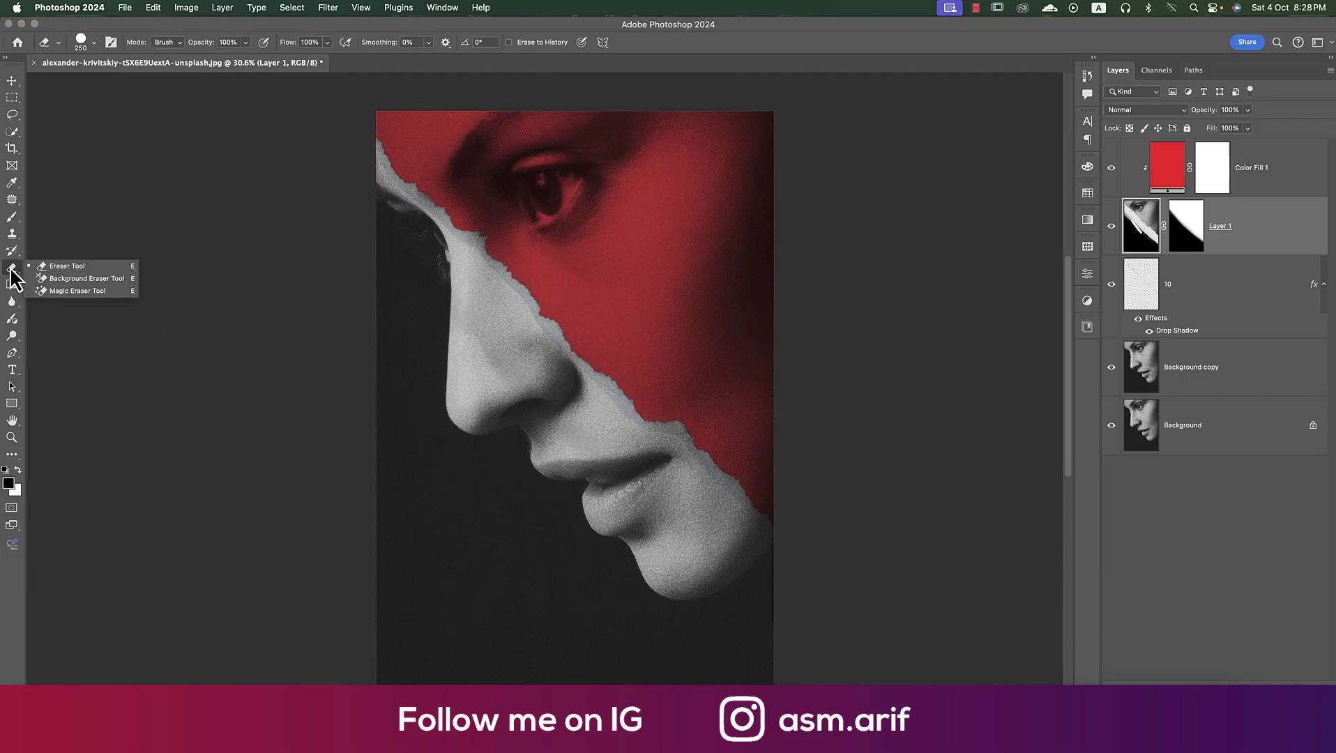
left_click(73, 267)
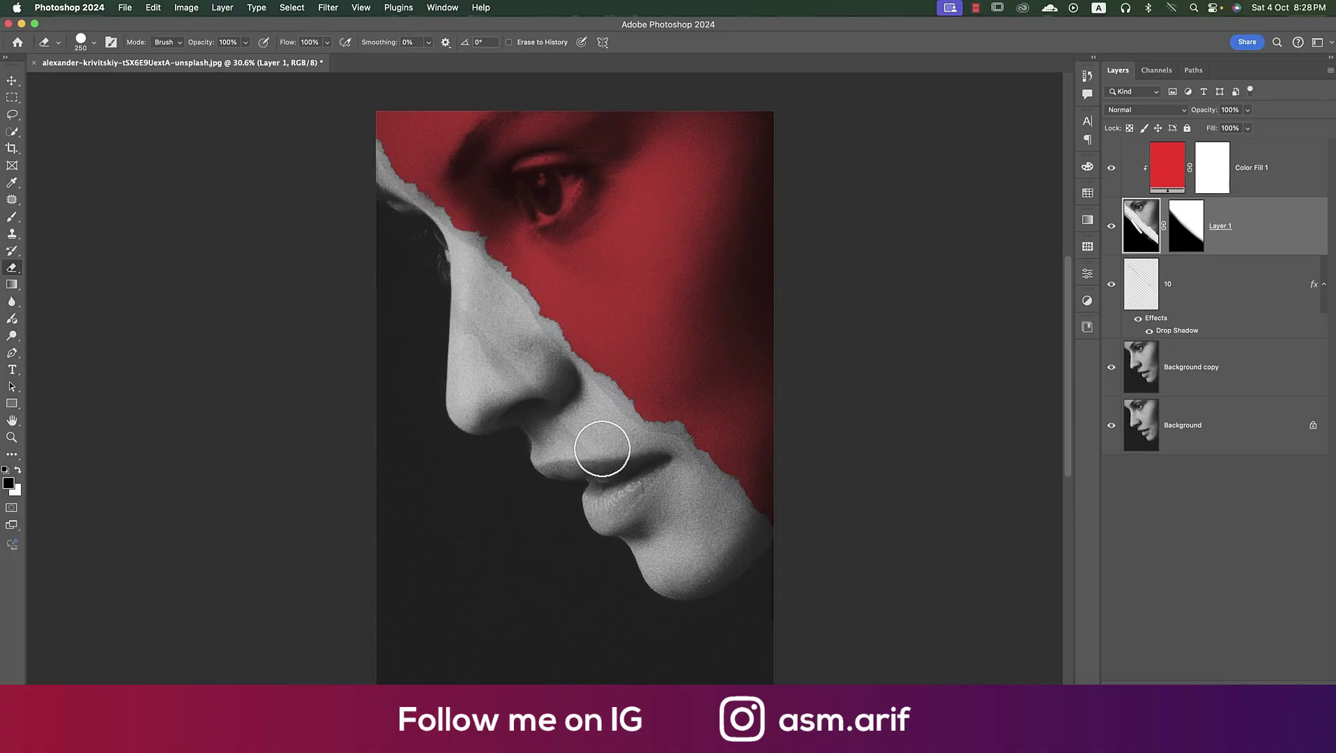
left_click(501, 355)
Enlarge the eraser and erase Layer 1's dark area from the lower left past the chin
key("bracketright")
key("bracketright")
key("bracketright")
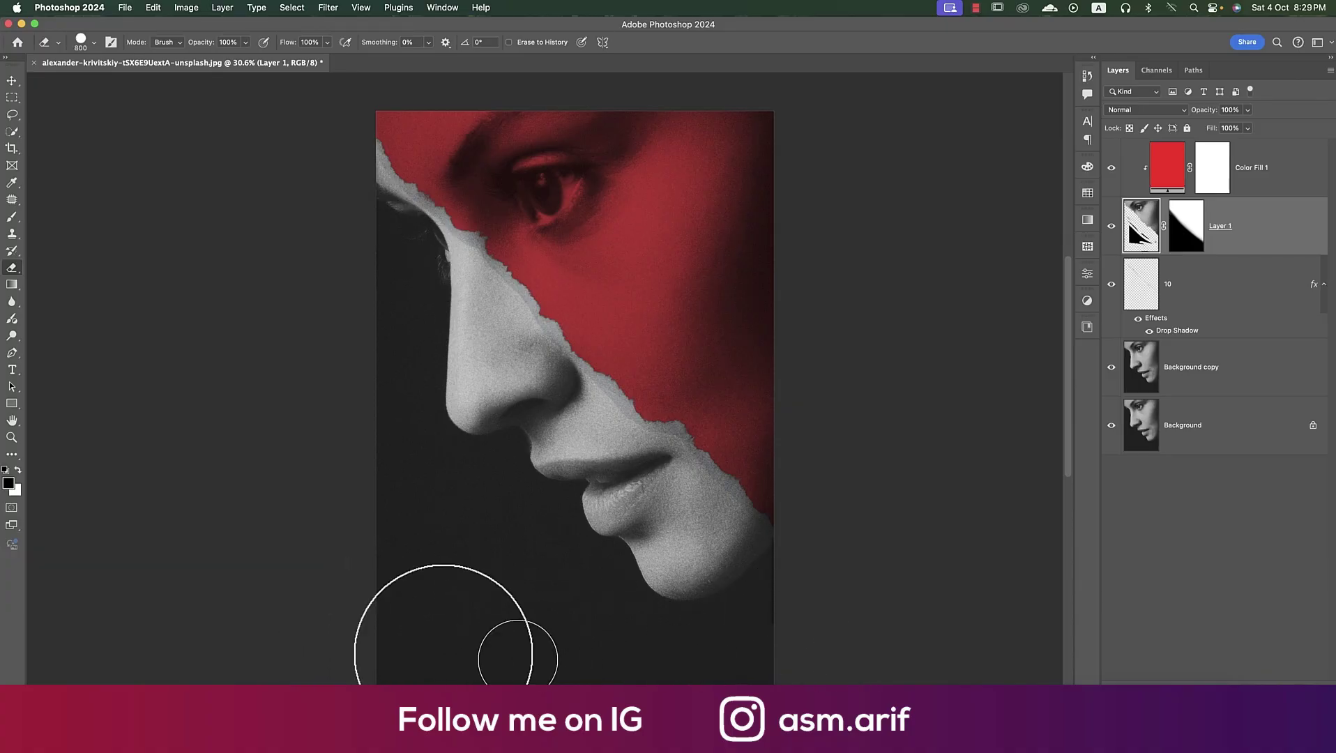
left_click_drag(617, 580, 710, 575)
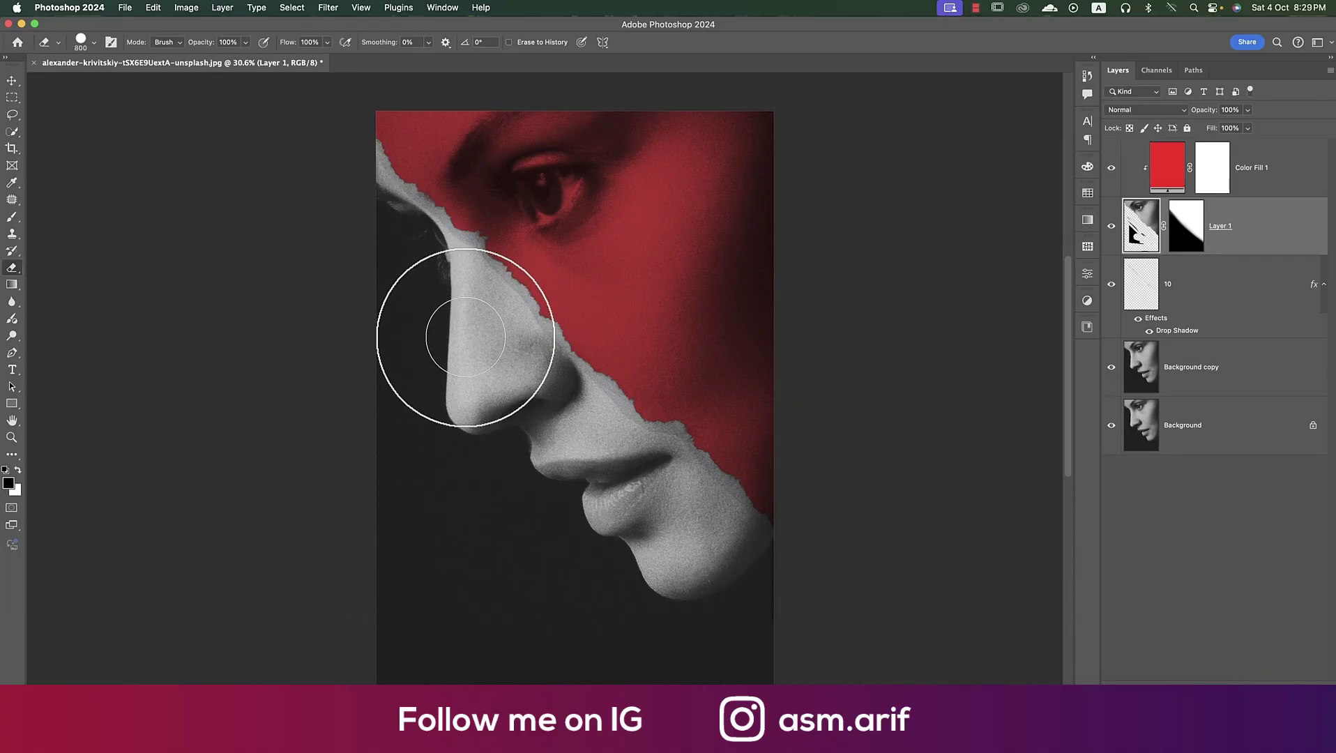
left_click_drag(466, 337, 462, 332)
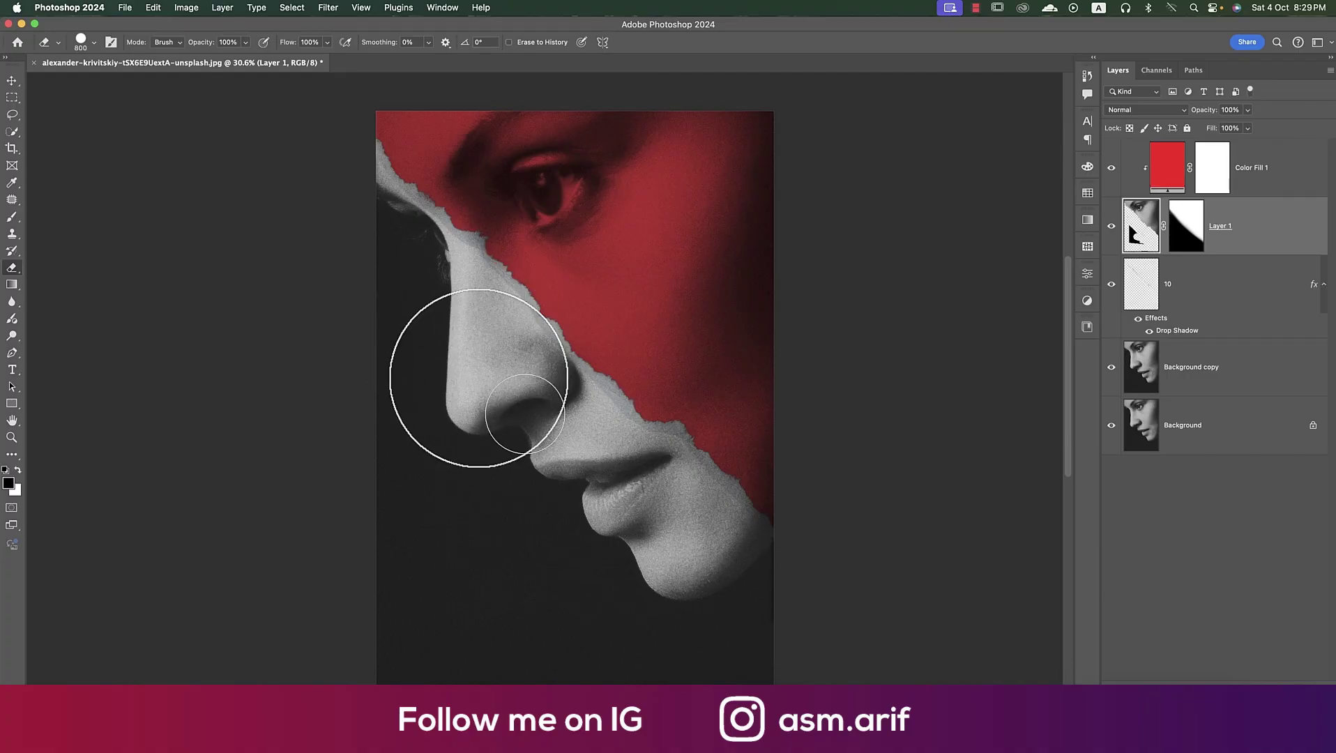
left_click_drag(525, 412, 433, 431)
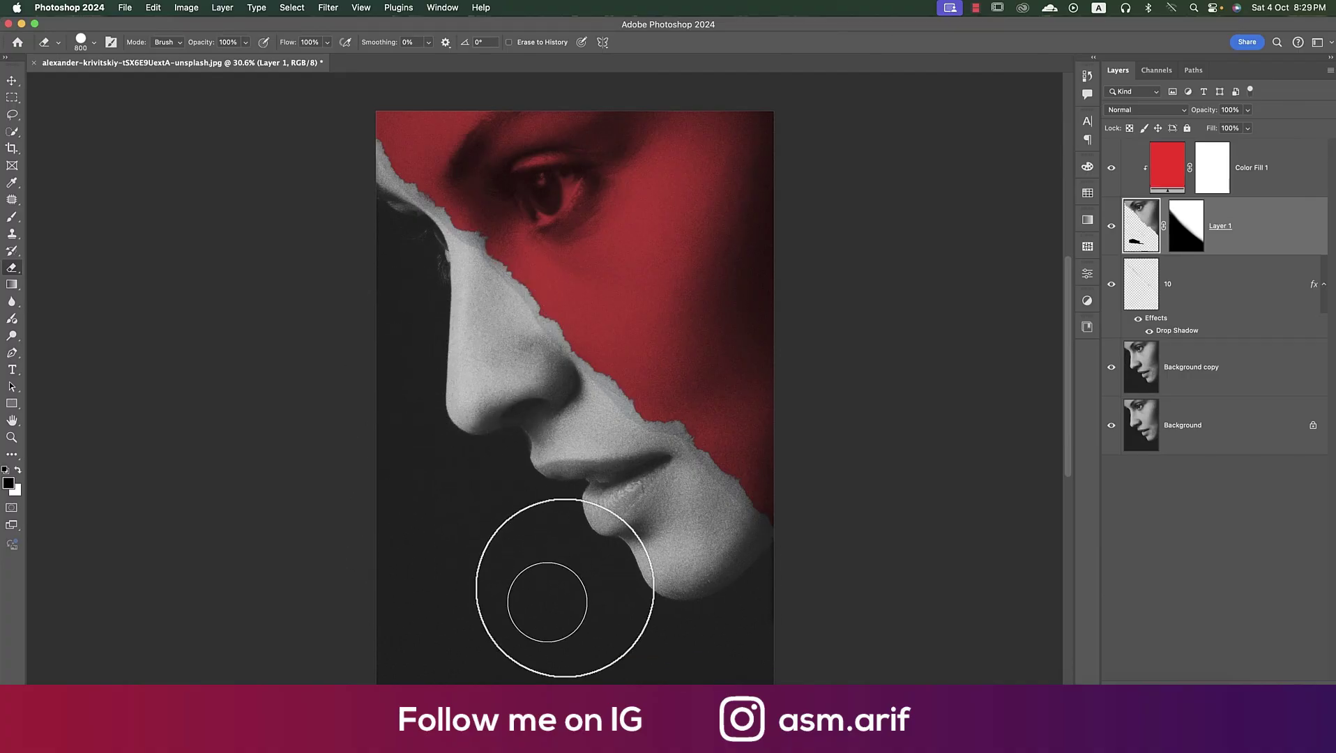
left_click_drag(565, 587, 644, 554)
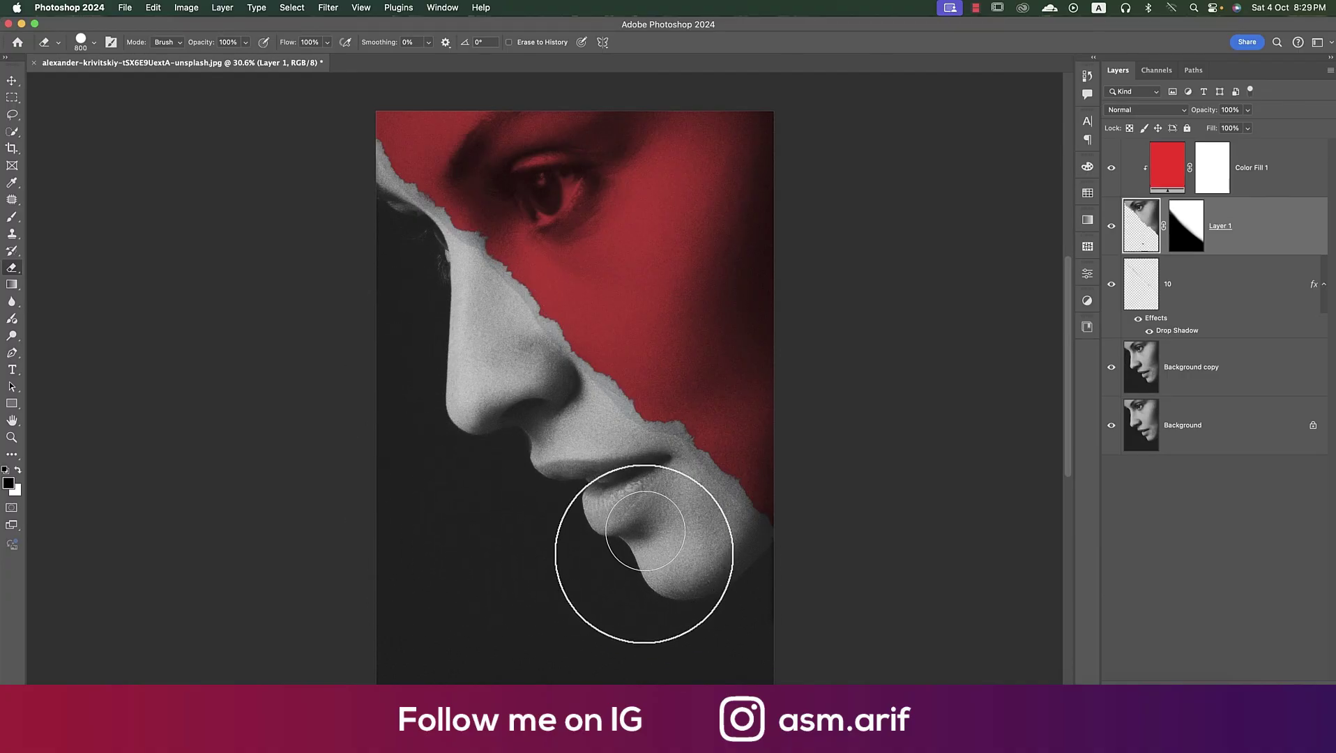
Check Layer 1 alone, hide paper layer 10, show Background copy, and delete Layer 1's mask
left_click_drag(1110, 424, 1110, 367)
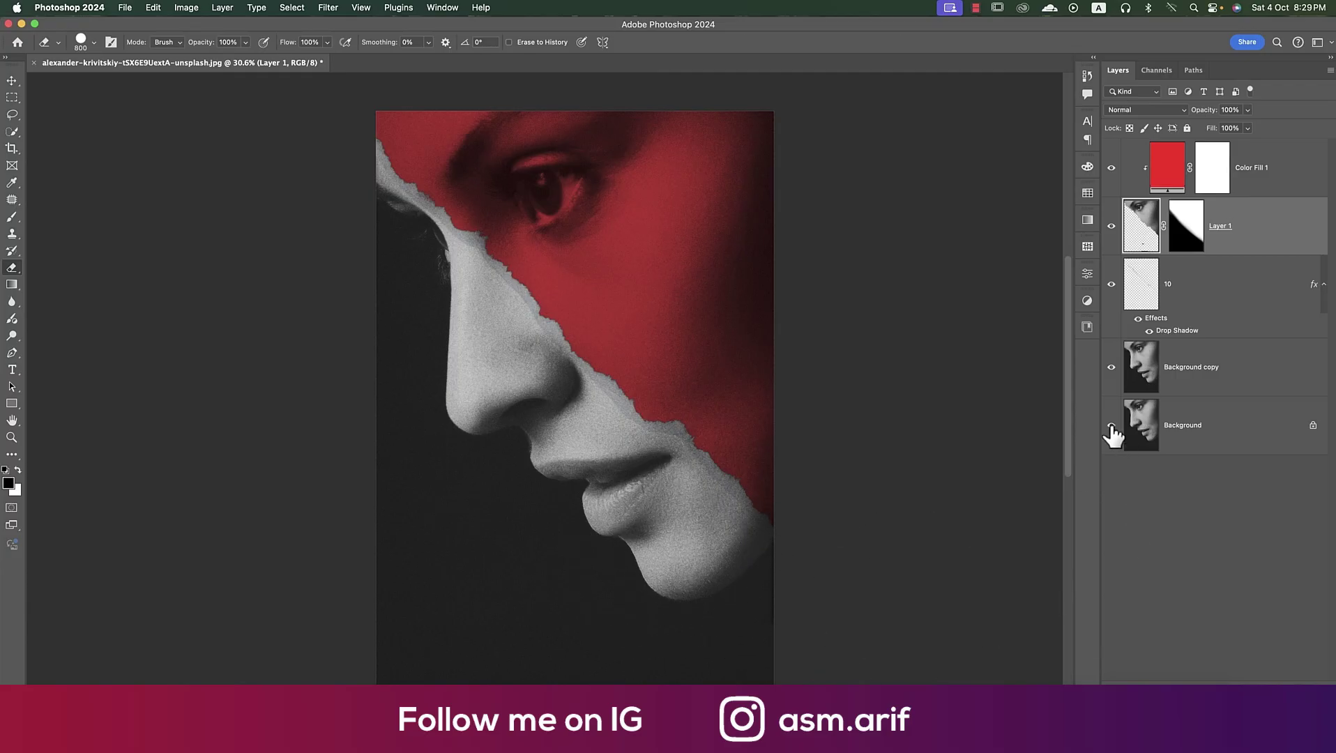
left_click(1109, 373)
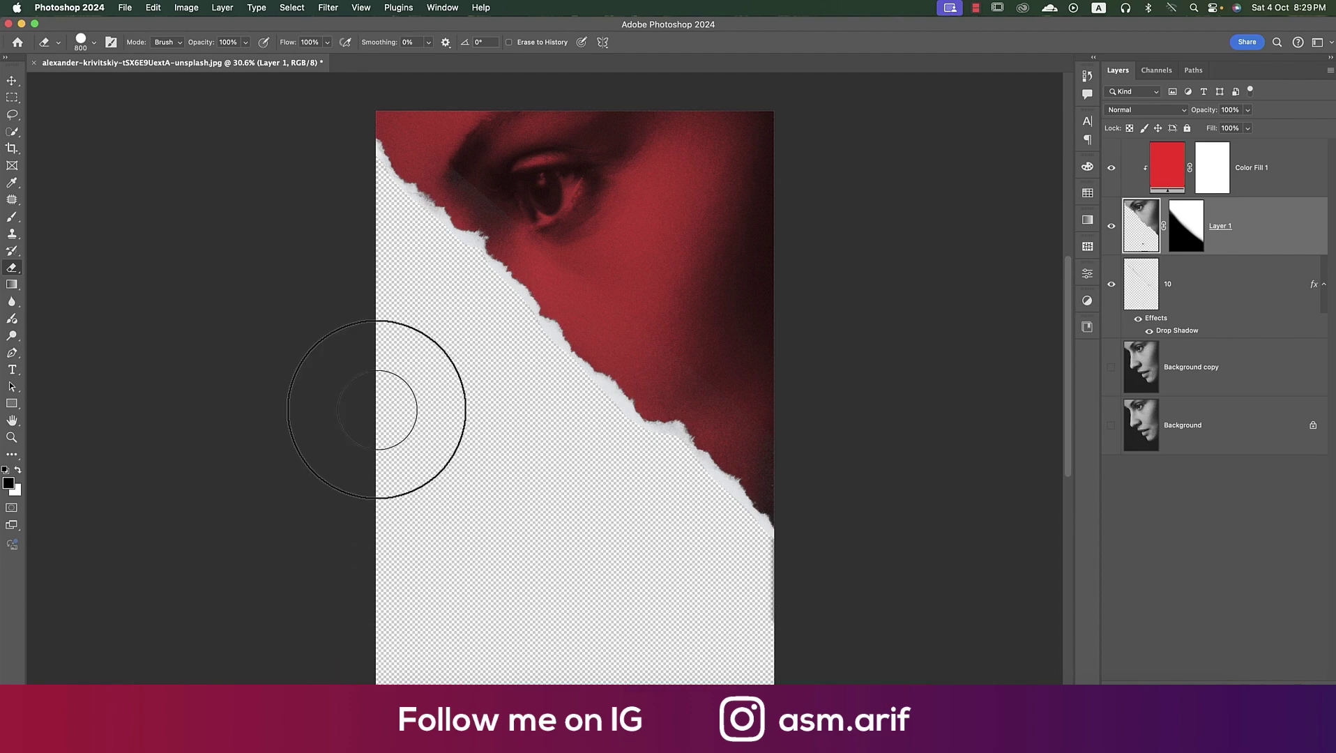
left_click(1111, 286)
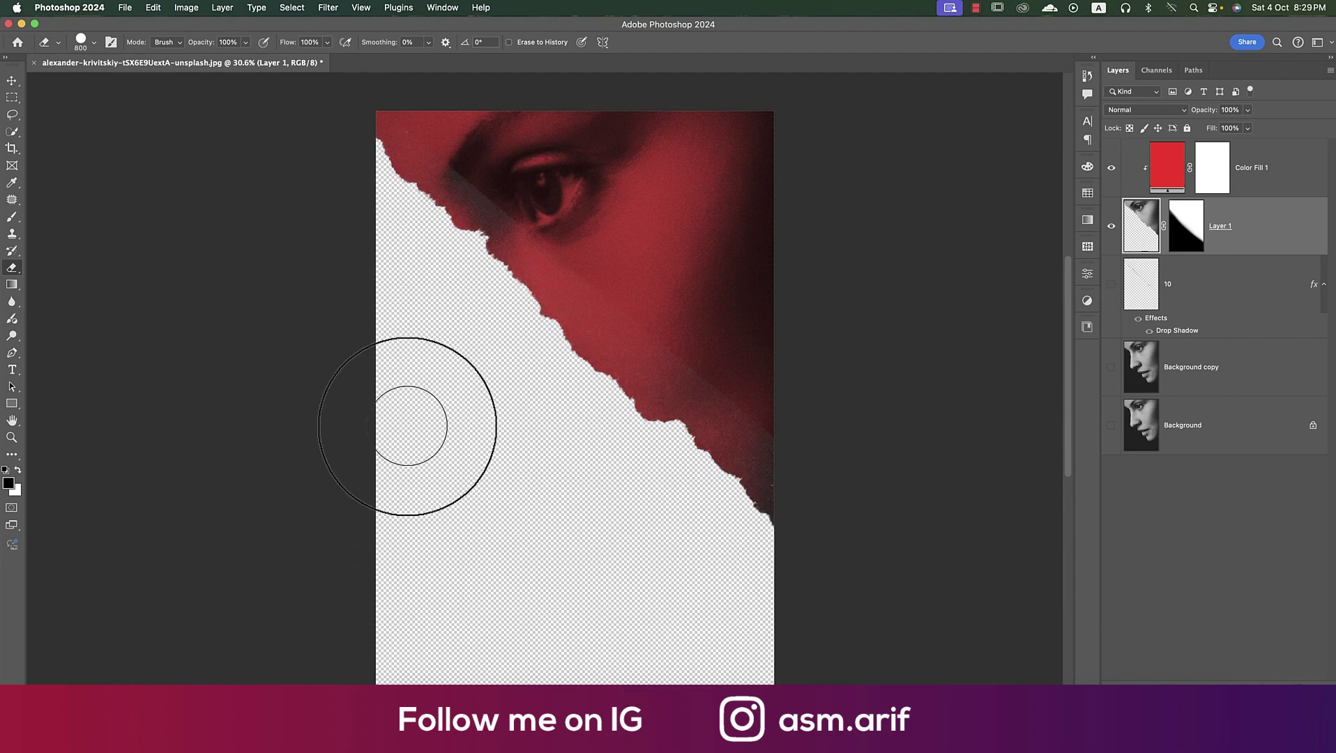
left_click(1110, 367)
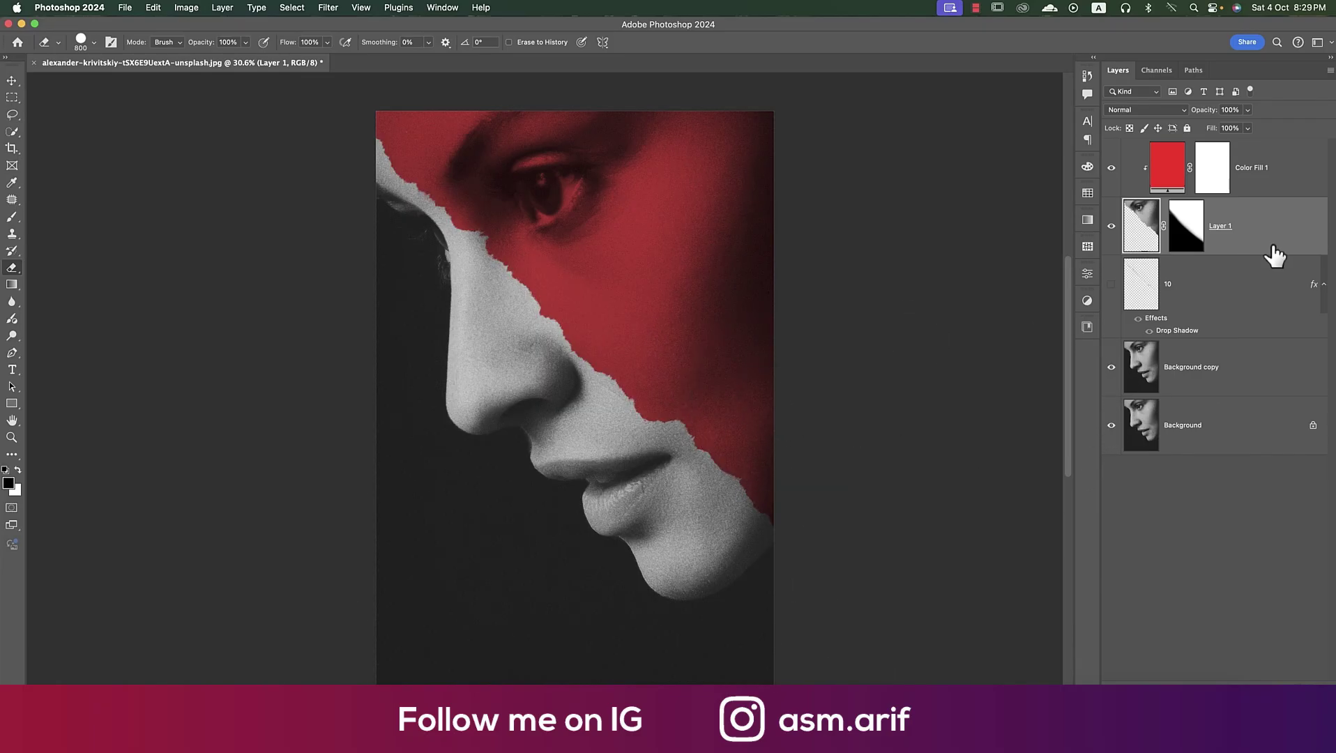
left_click(1186, 230)
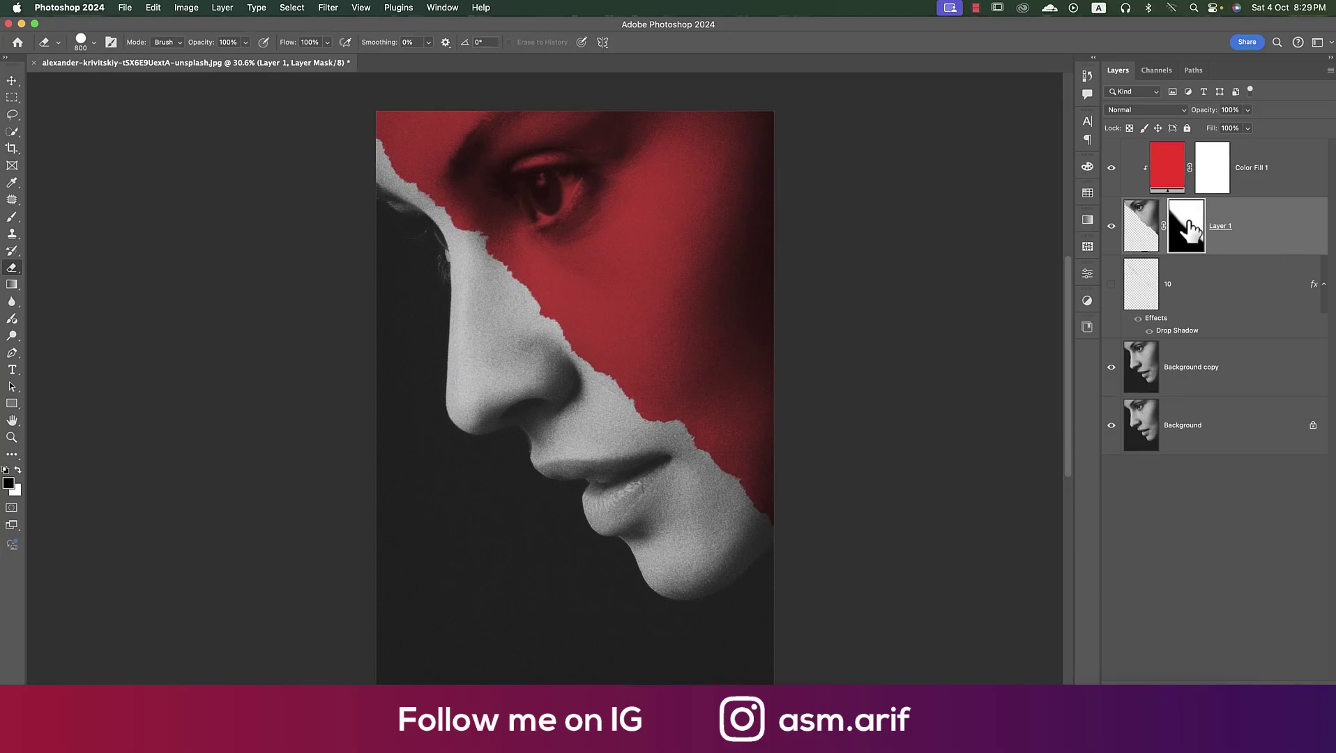
key("Delete")
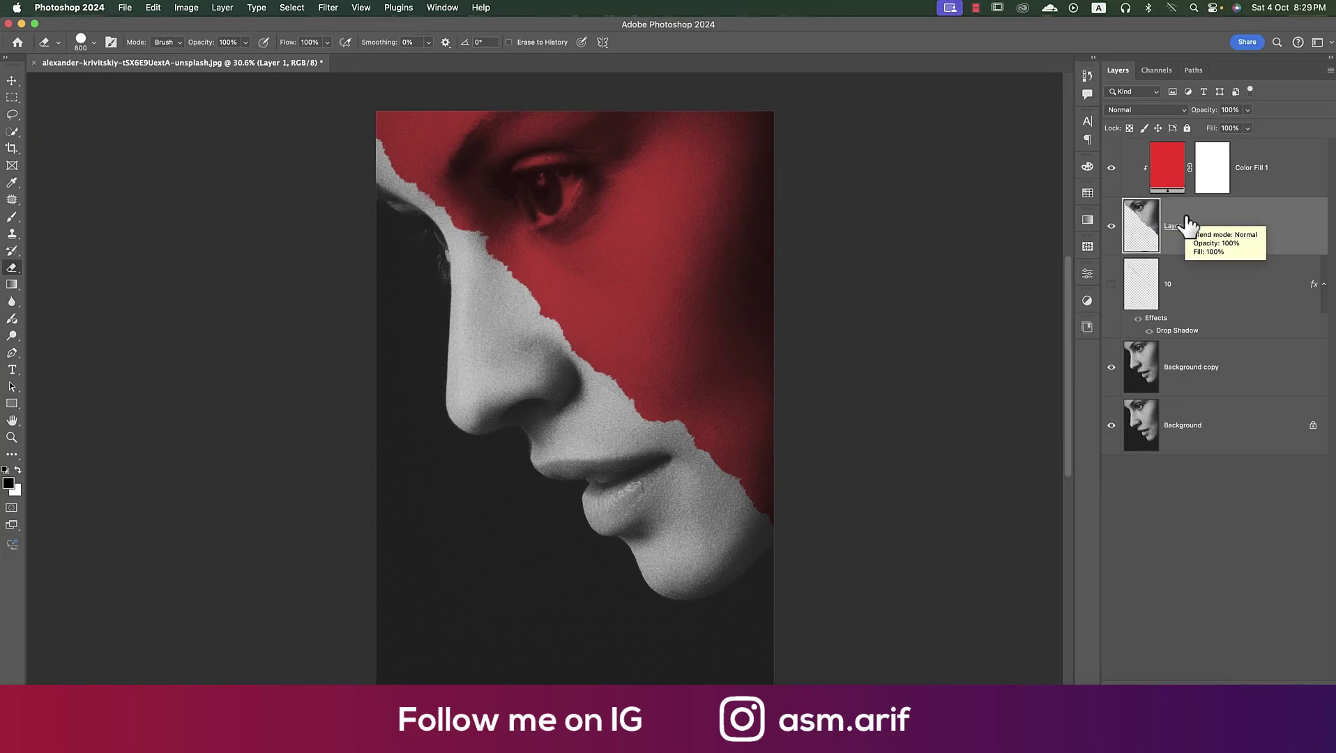
Give Layer 1 a drop shadow pulled in close under its torn red edge
right_click(1185, 221)
left_click(1067, 390)
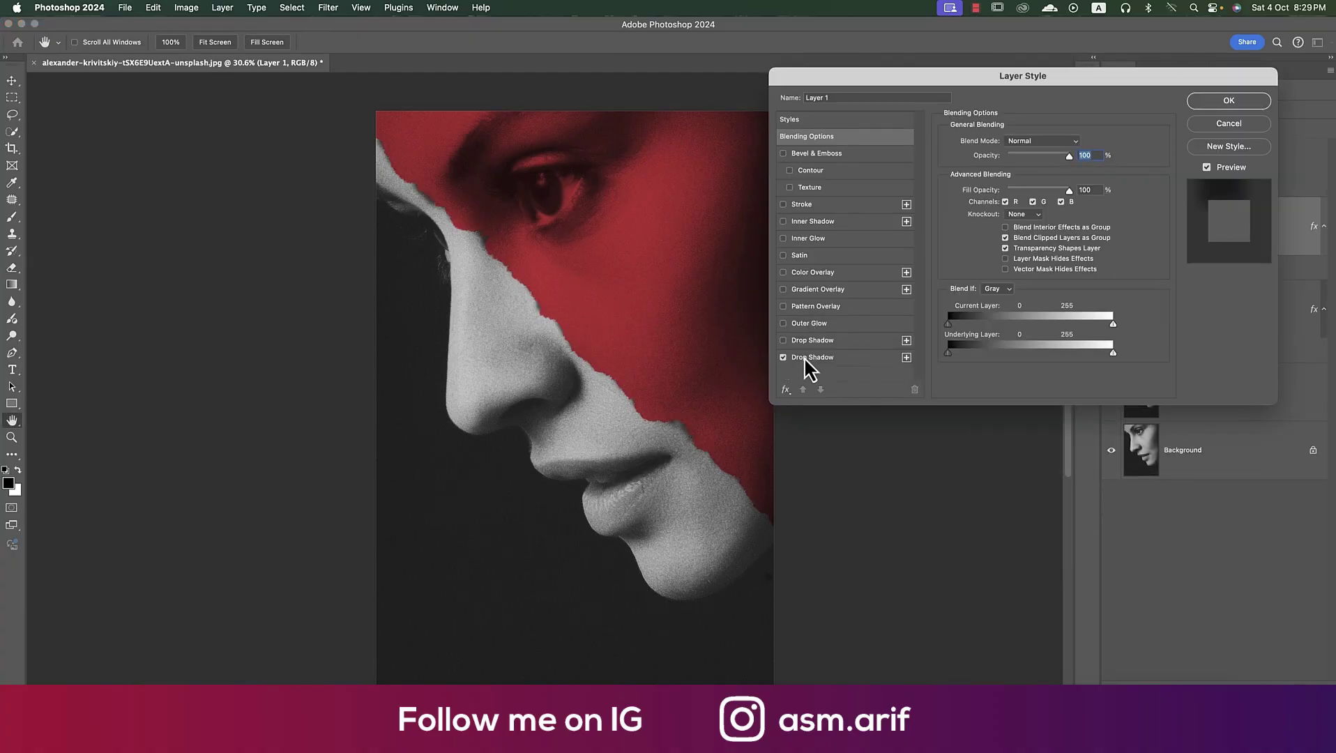
left_click(806, 360)
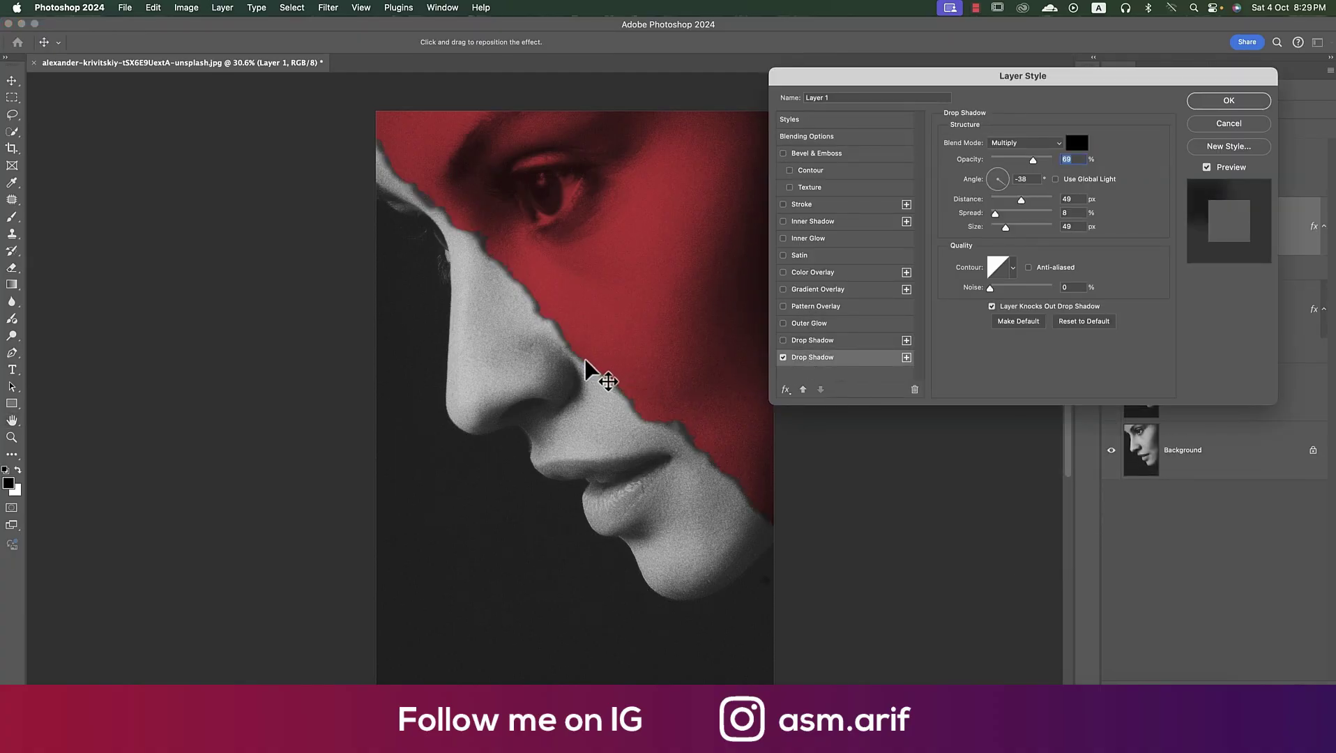
left_click_drag(590, 374, 594, 376)
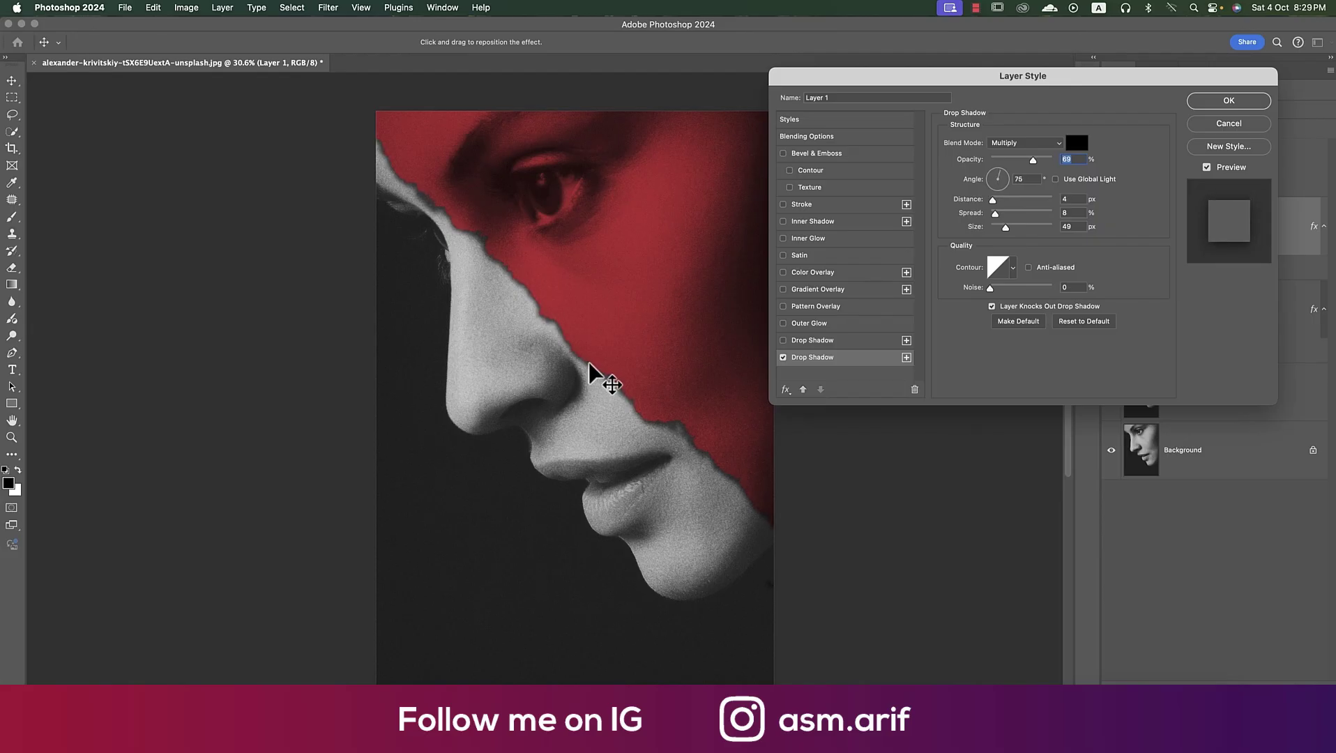
key("Return")
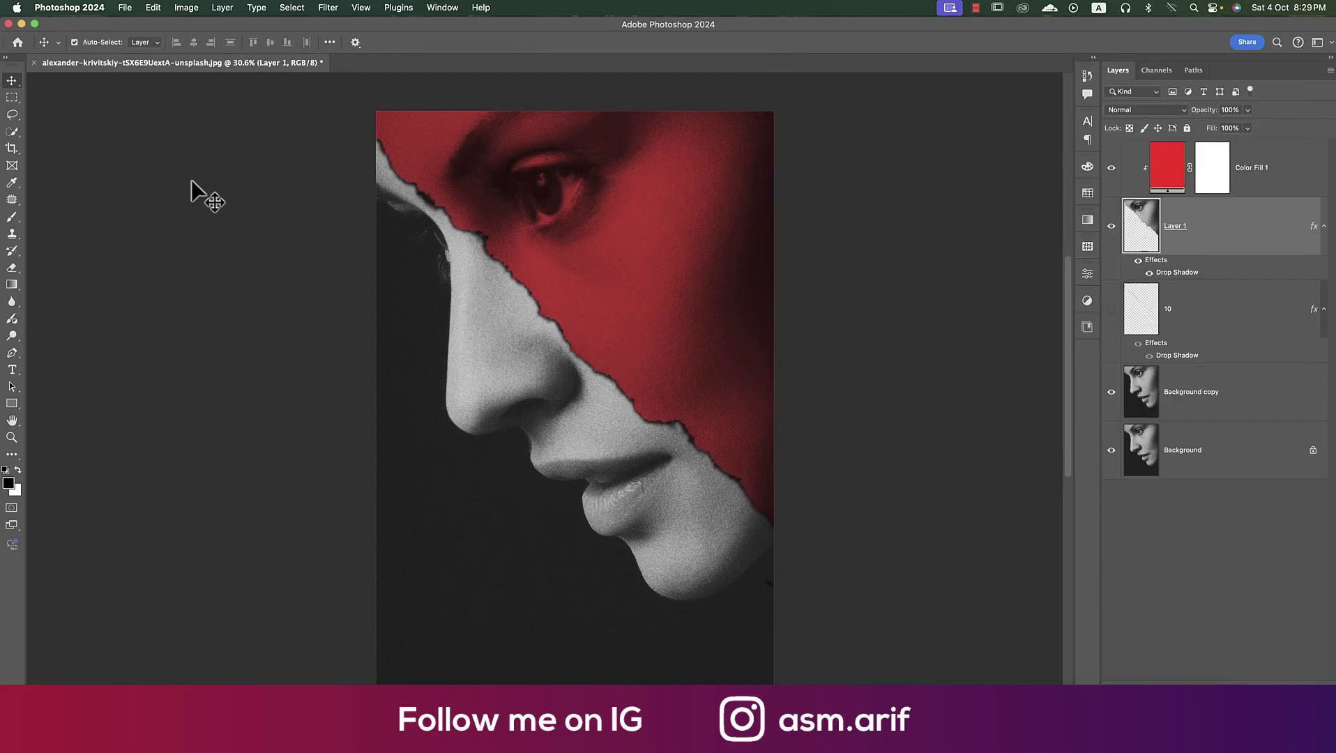
key("alt+bracketright")
left_click(552, 209)
Place the Bloody_Drops image from the photo manipulation folder as an embedded layer
left_click(124, 7)
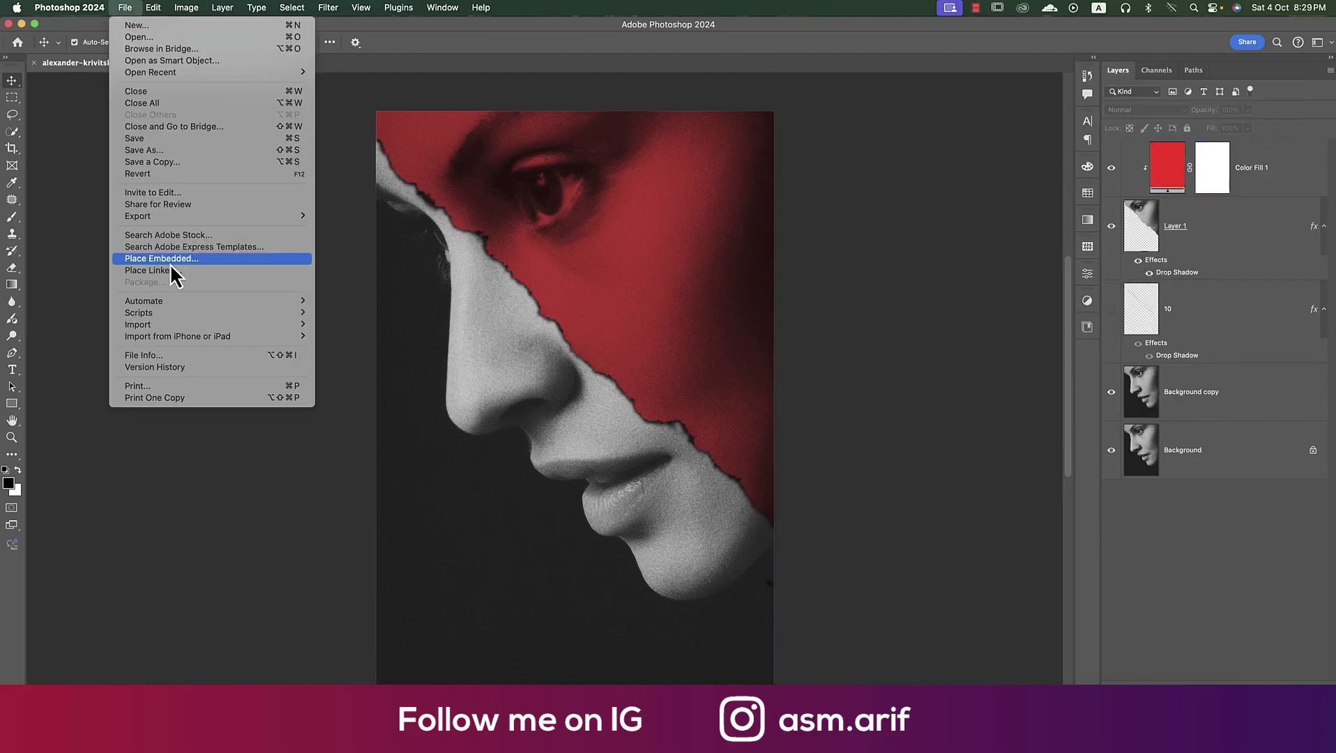
left_click(551, 255)
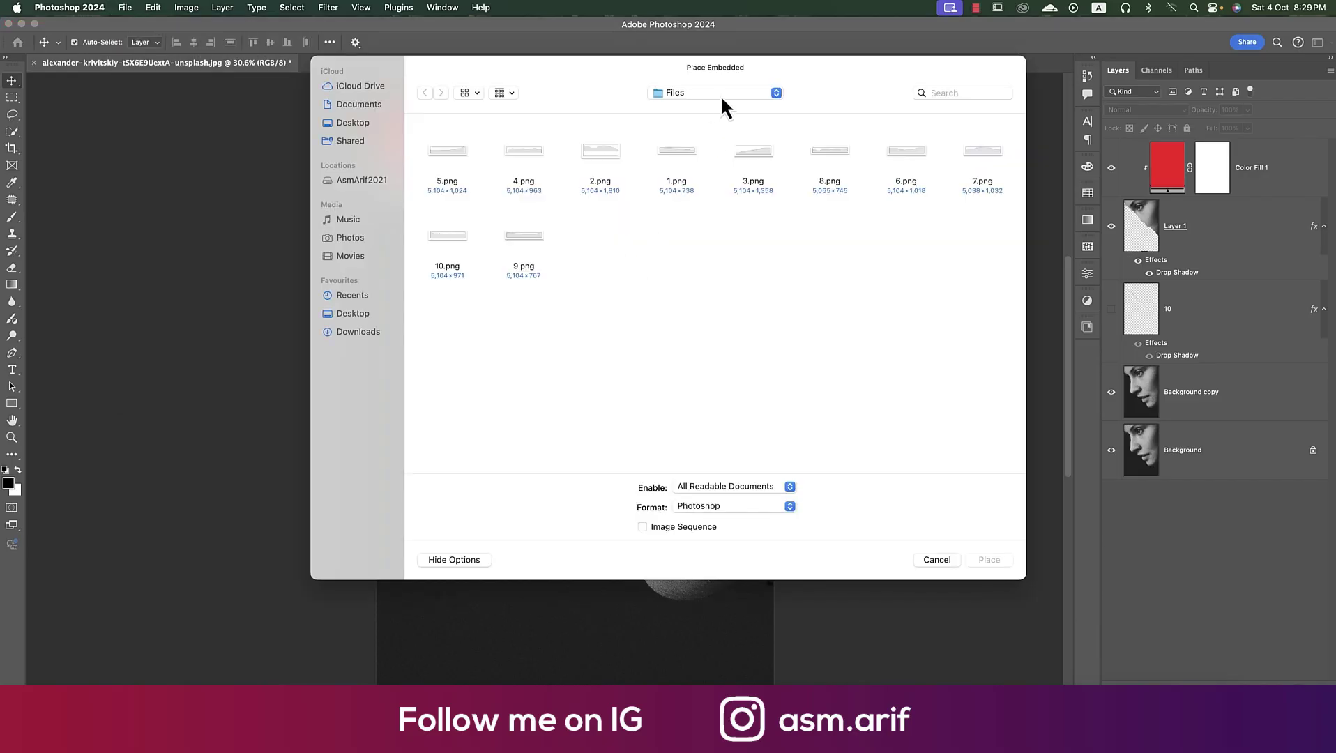
left_click(720, 95)
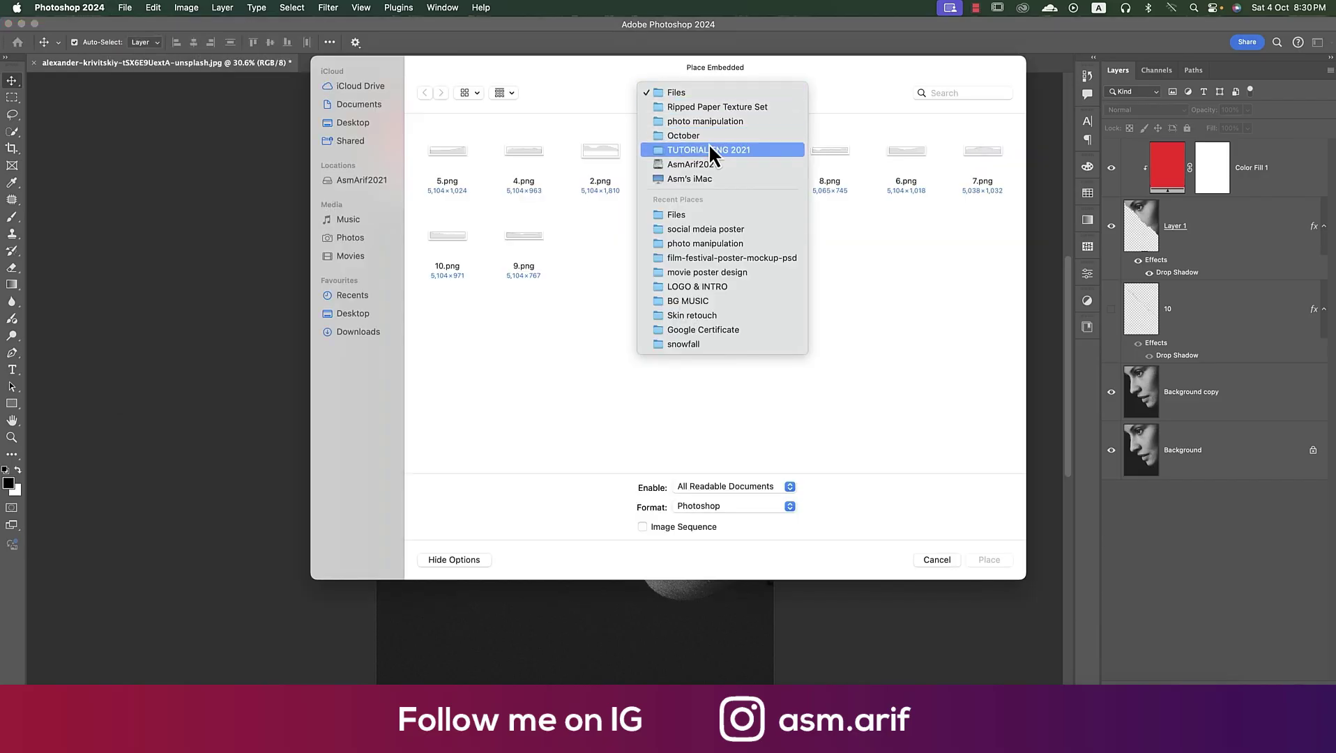
left_click(712, 242)
double_click(676, 236)
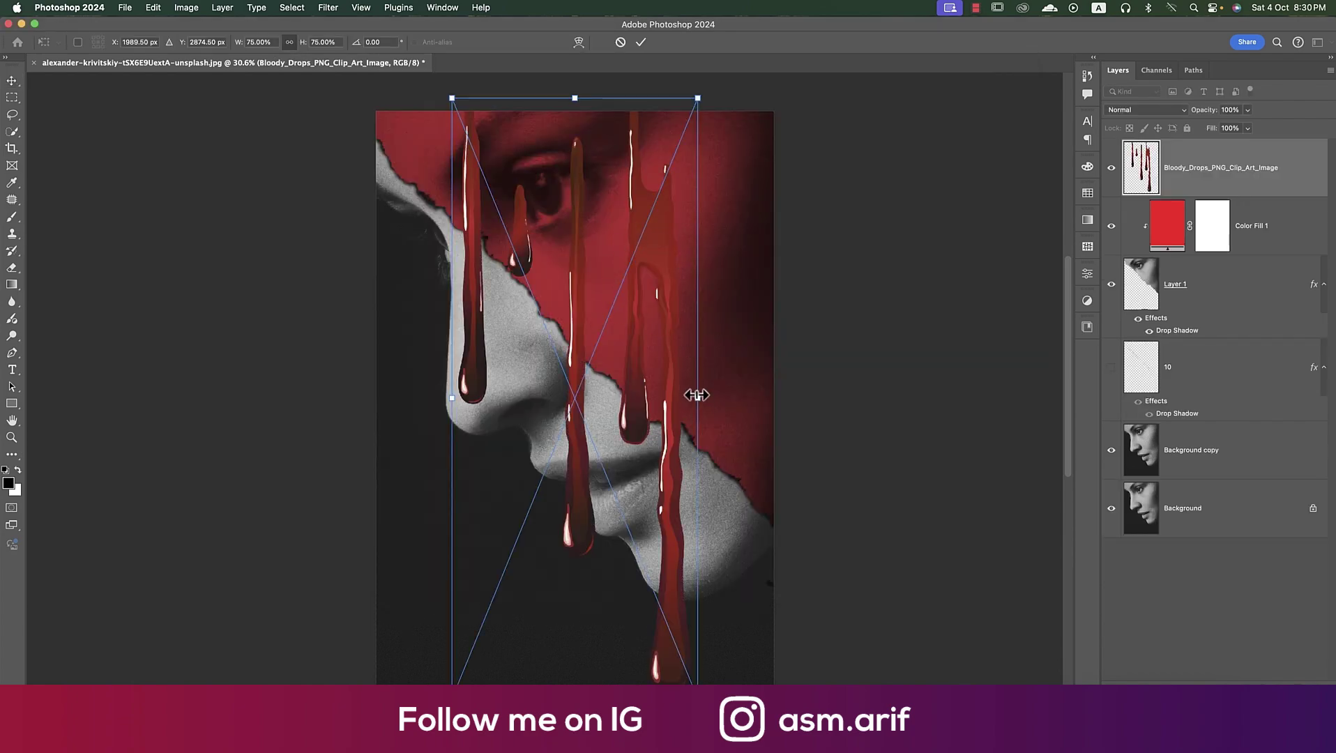
Shrink the blood drops, position them under the eye, and blend them with Multiply
mouse_move(696, 394)
left_mouse_down()
mouse_move(539, 394)
mouse_move(548, 301)
mouse_move(498, 307)
mouse_move(529, 299)
left_mouse_up()
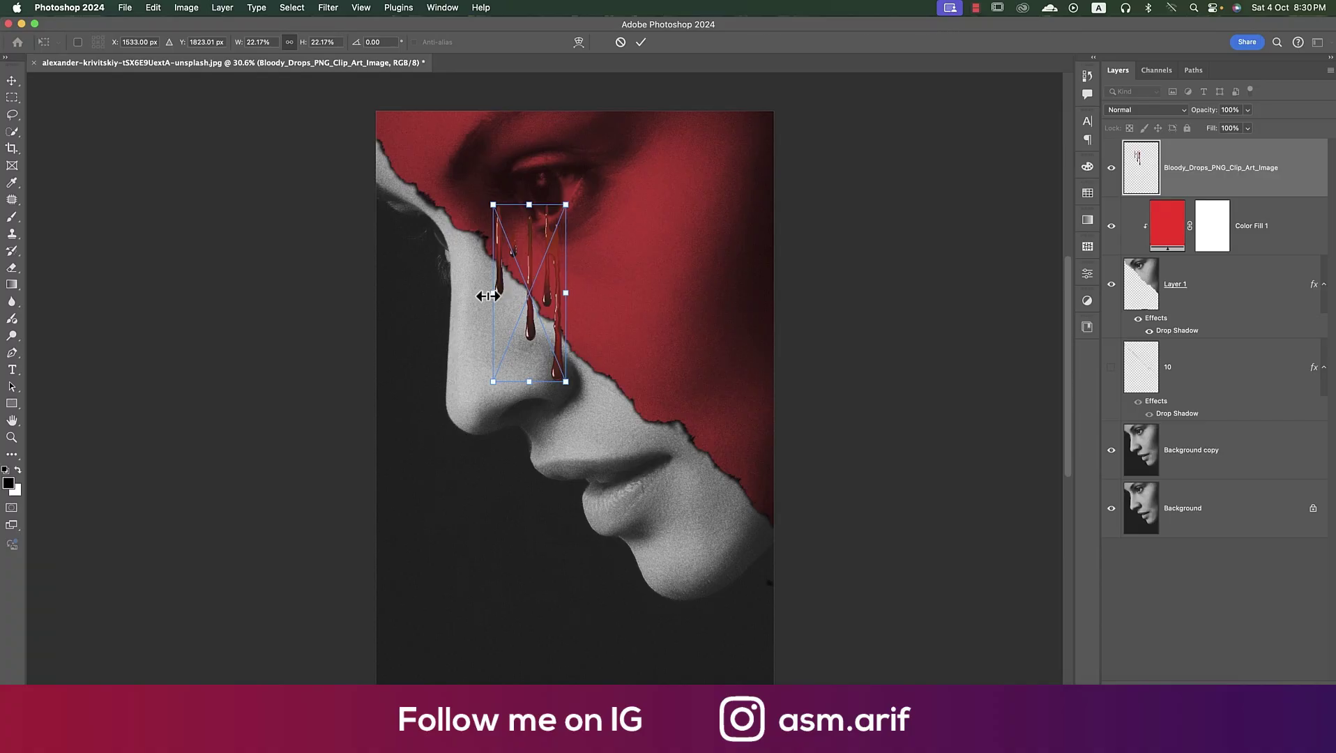
left_click_drag(546, 295, 542, 294)
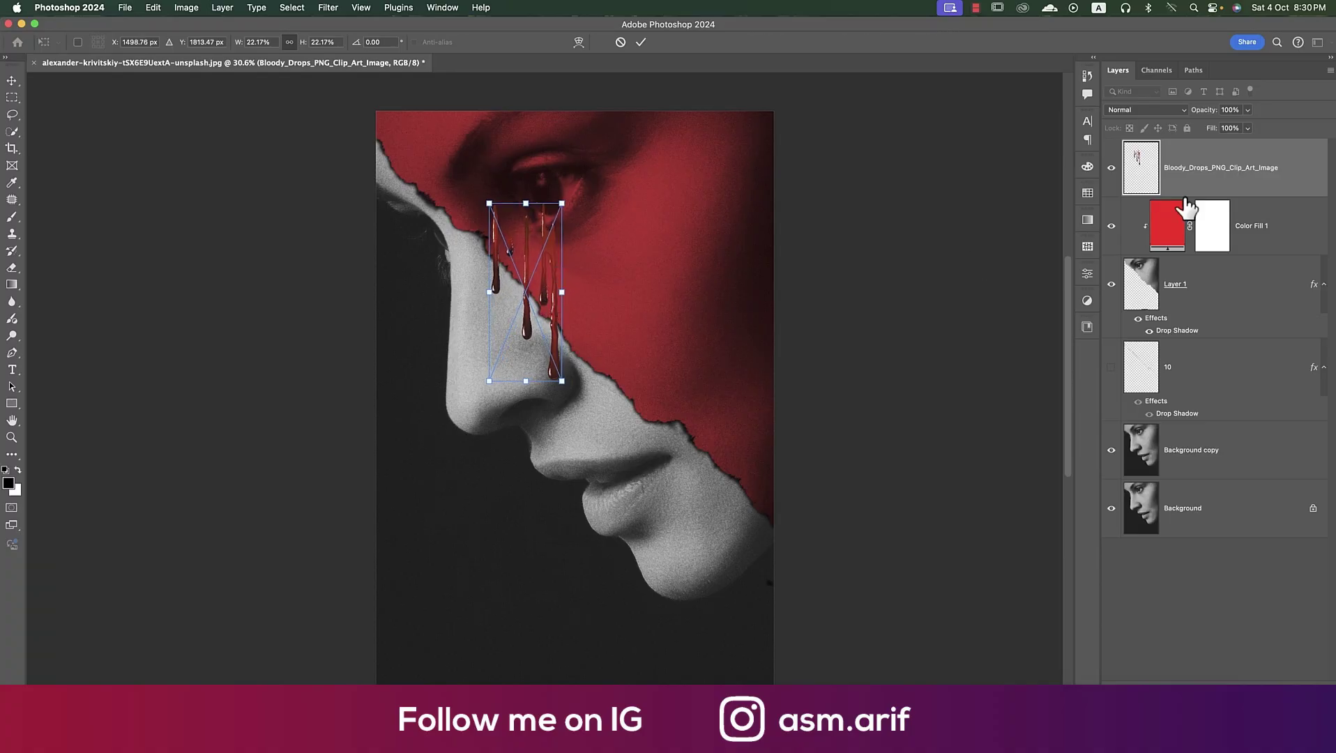
key("ctrl+h")
key("Return")
left_click(1152, 114)
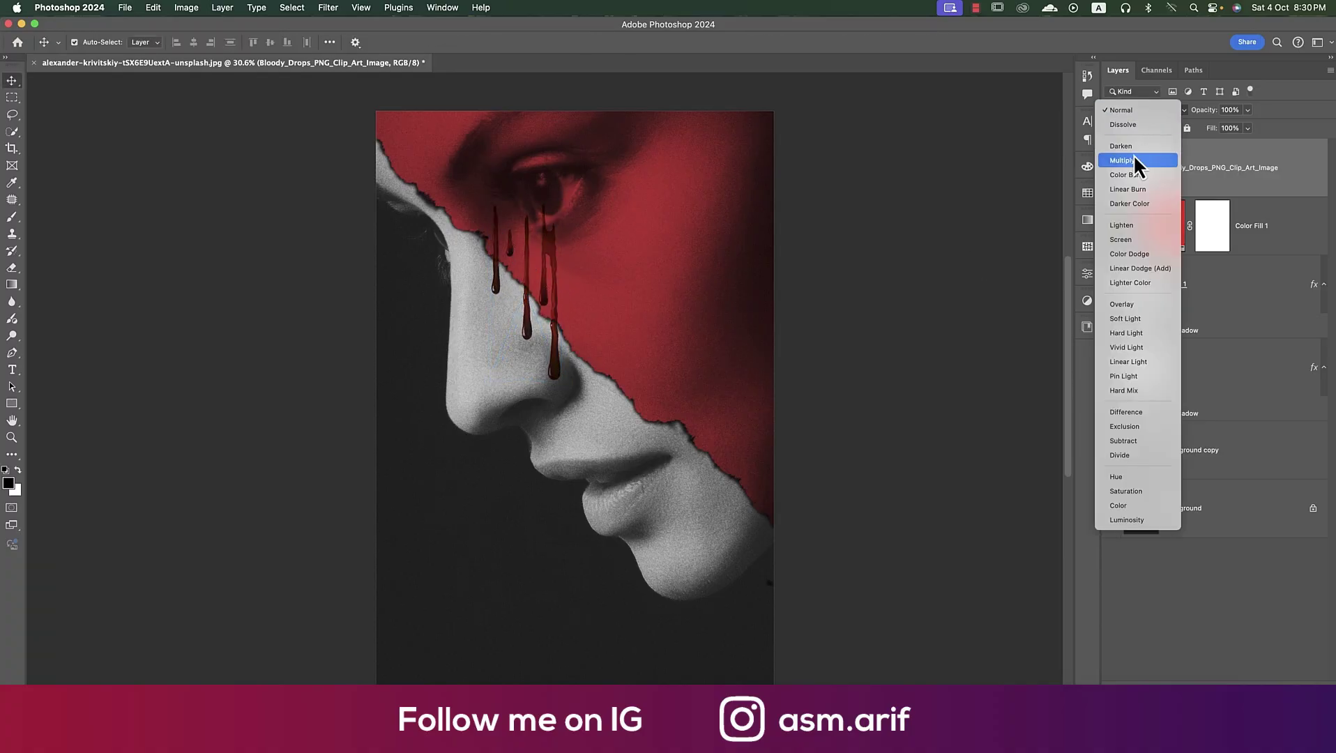
left_click(1134, 158)
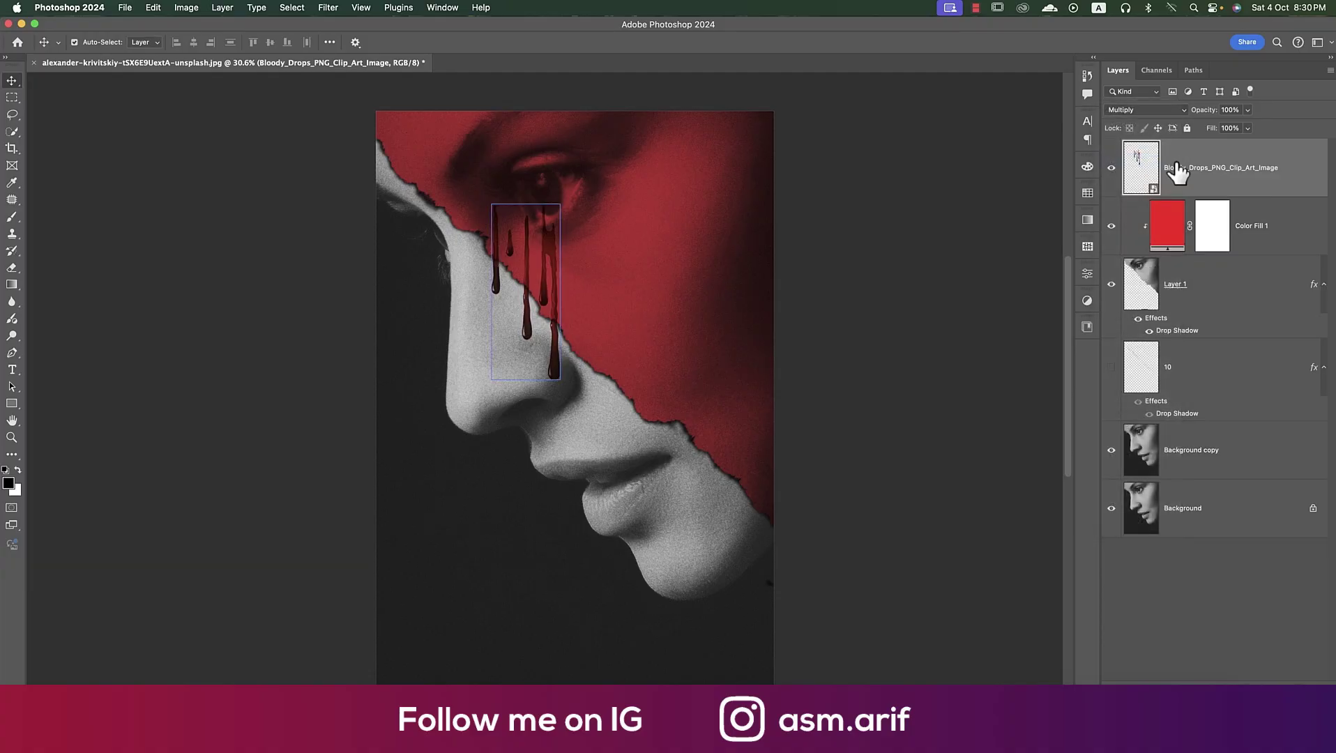
Add a layer mask and brush out the two leftmost drips, keeping Multiply
left_click(1249, 683)
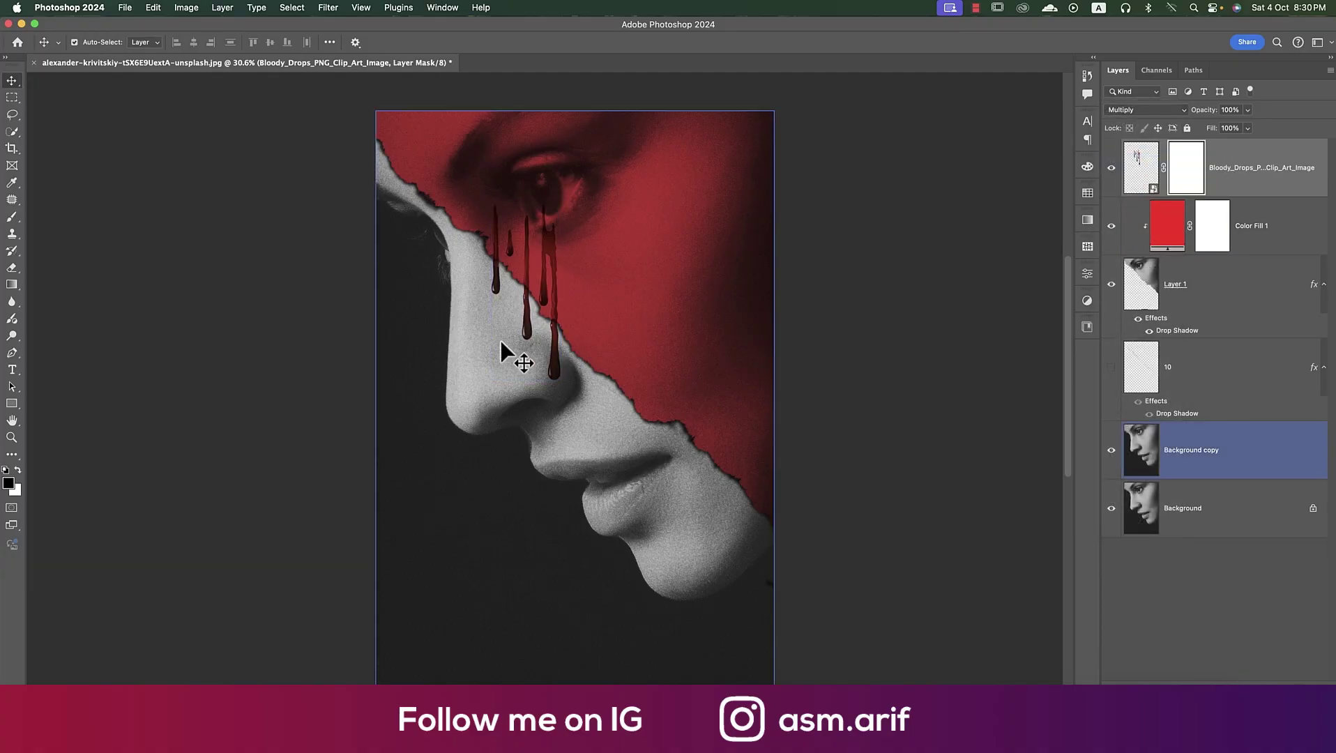
key("b")
key("bracketleft")
key("bracketleft")
key("bracketleft")
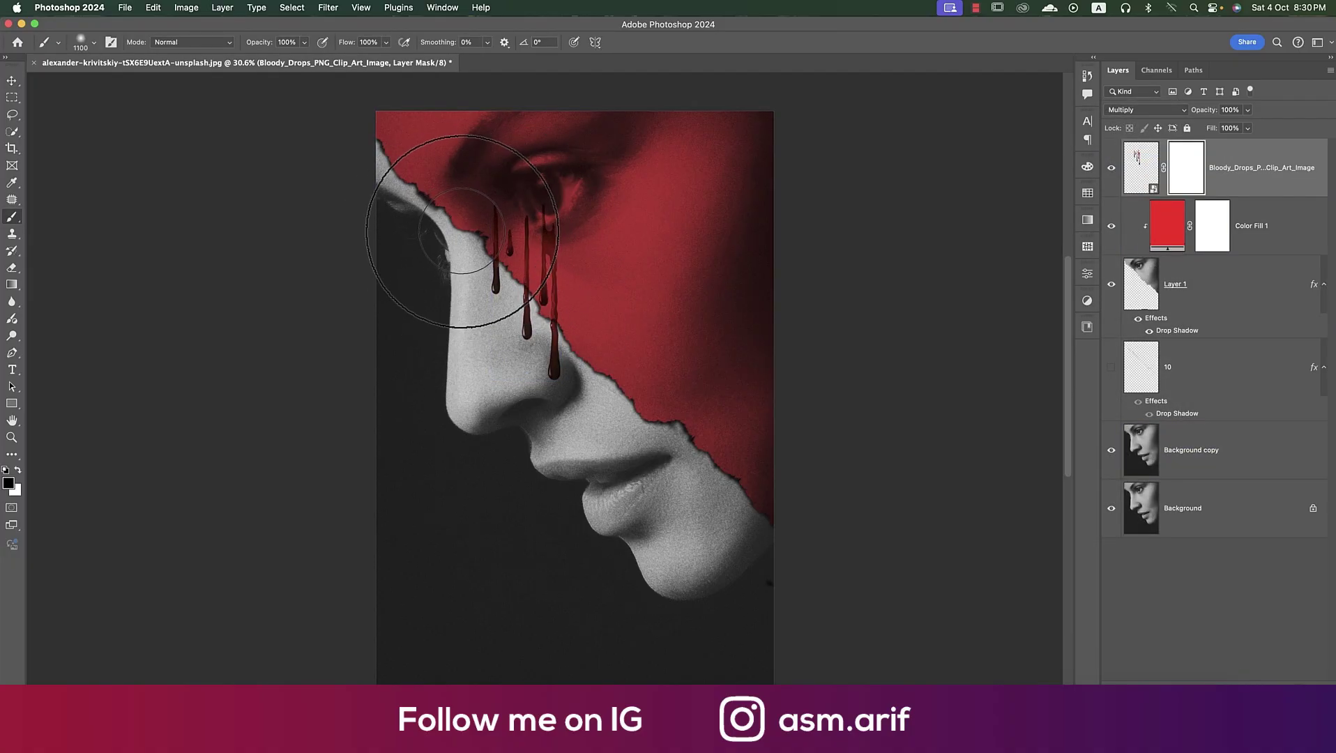
mouse_move(489, 216)
left_mouse_down()
mouse_move(500, 289)
mouse_move(486, 240)
mouse_move(491, 264)
left_mouse_up()
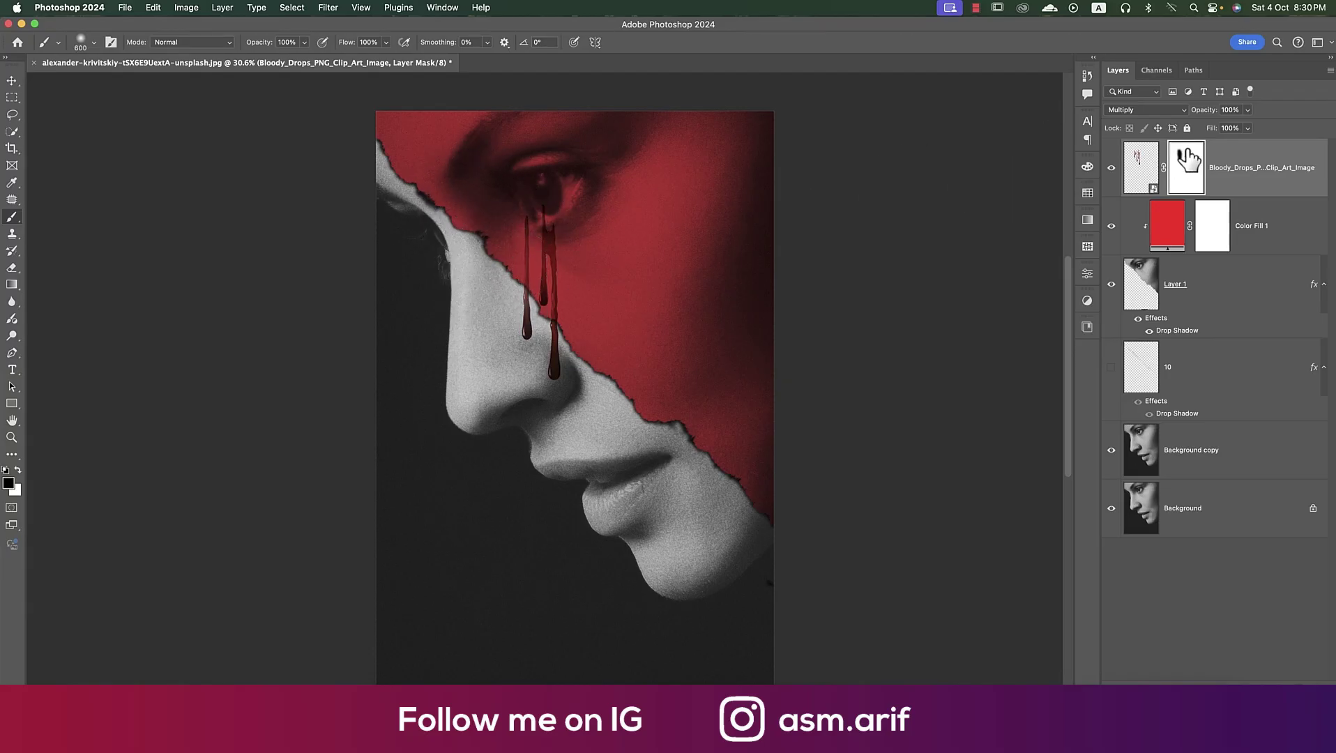
left_click(1148, 109)
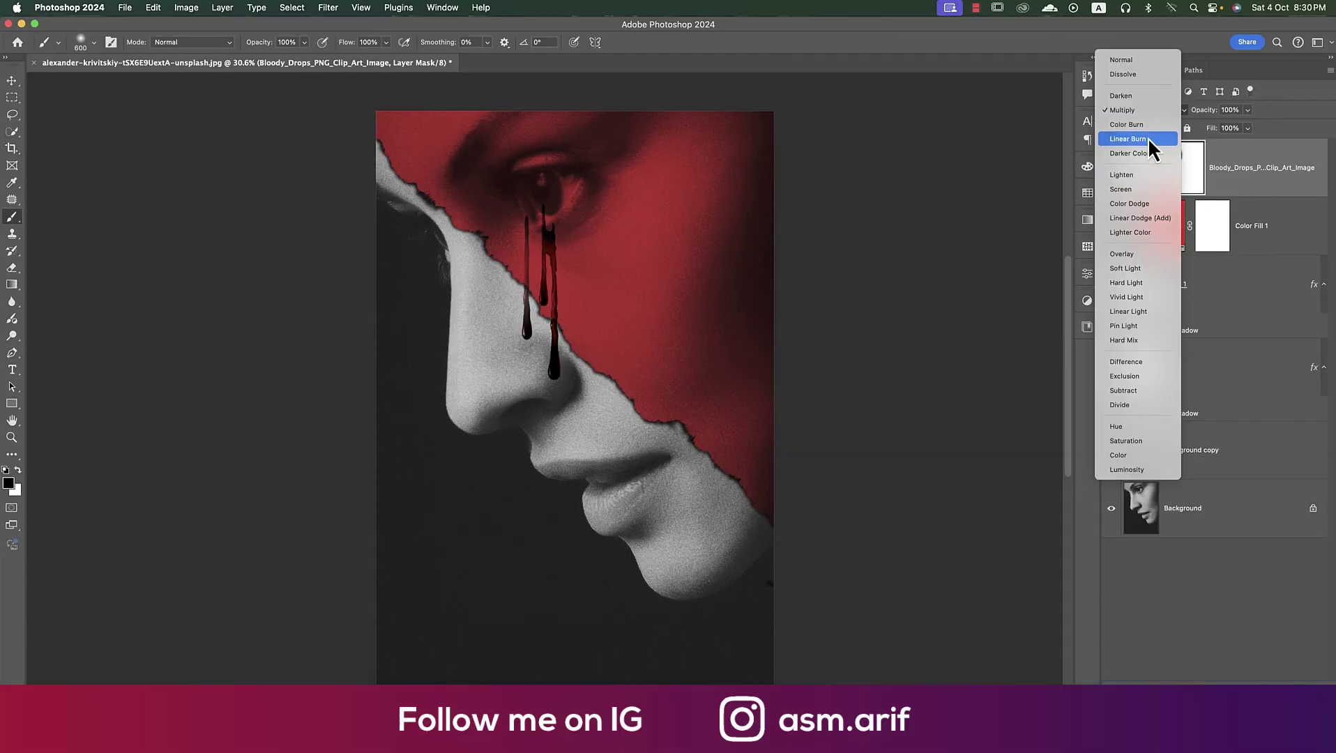
left_click(1146, 113)
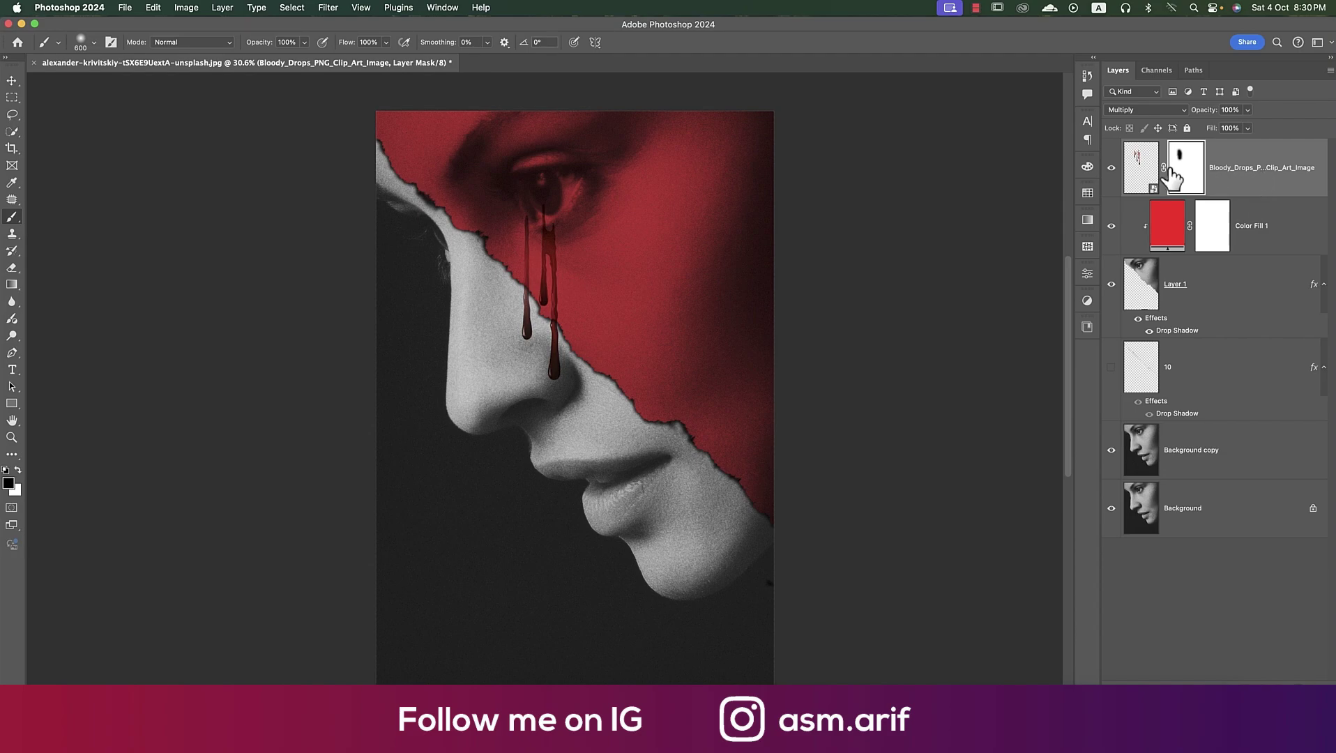
Rasterize Bloody_Drops and split its Blend If Underlying Layer sliders to 0/67 and 170/255
right_click(1249, 185)
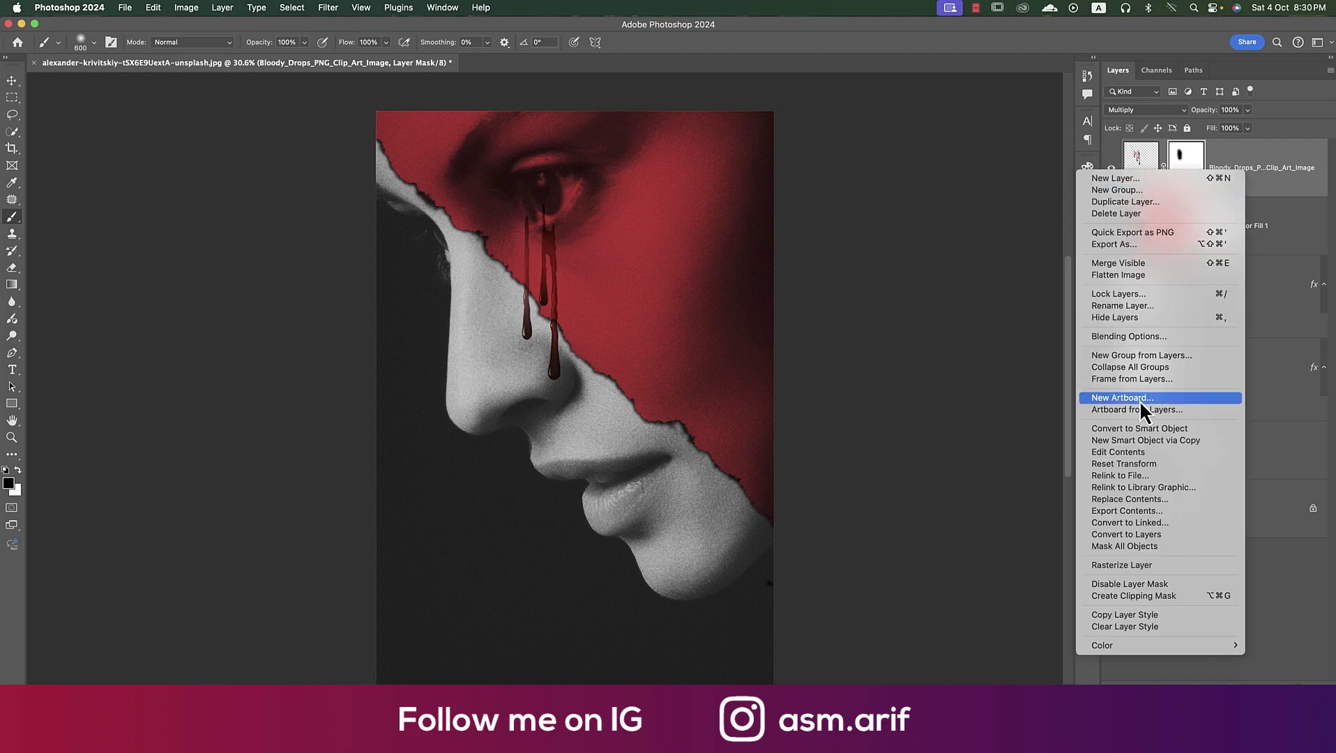
left_click(1127, 565)
right_click(1251, 171)
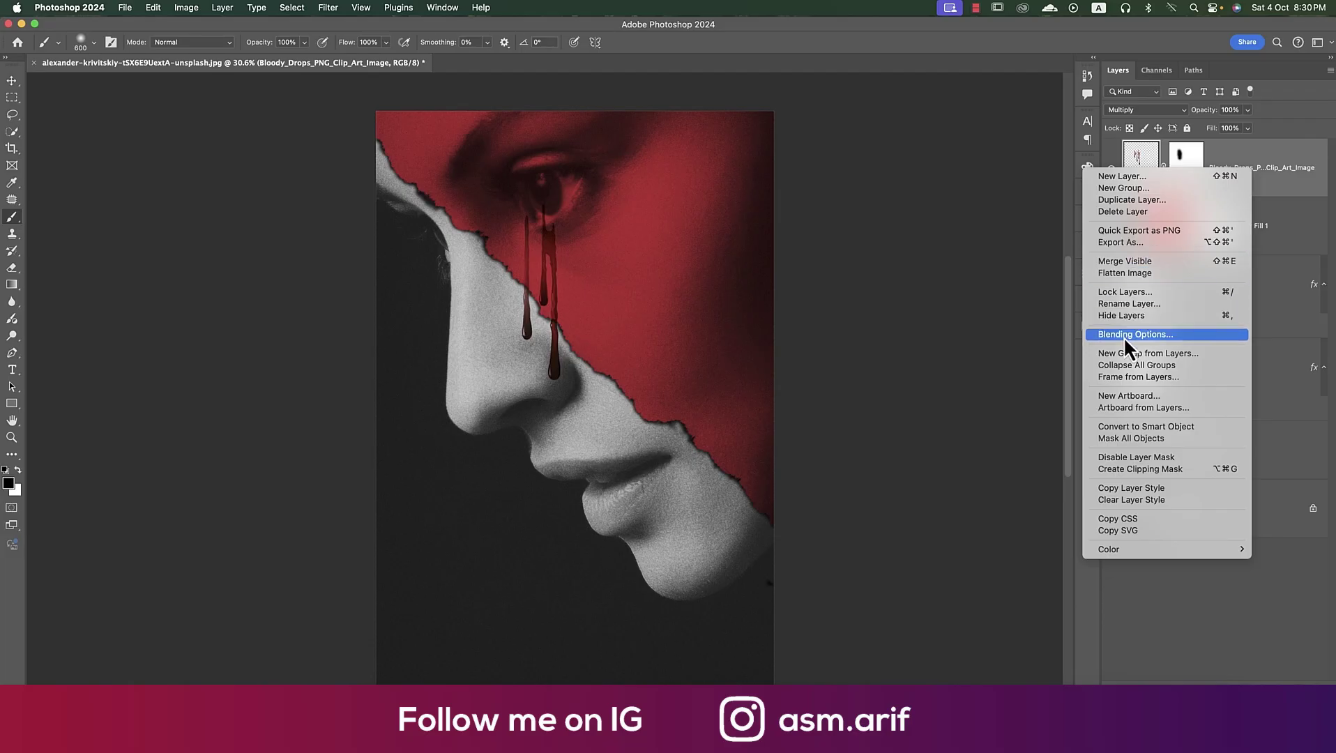
left_click(1001, 329)
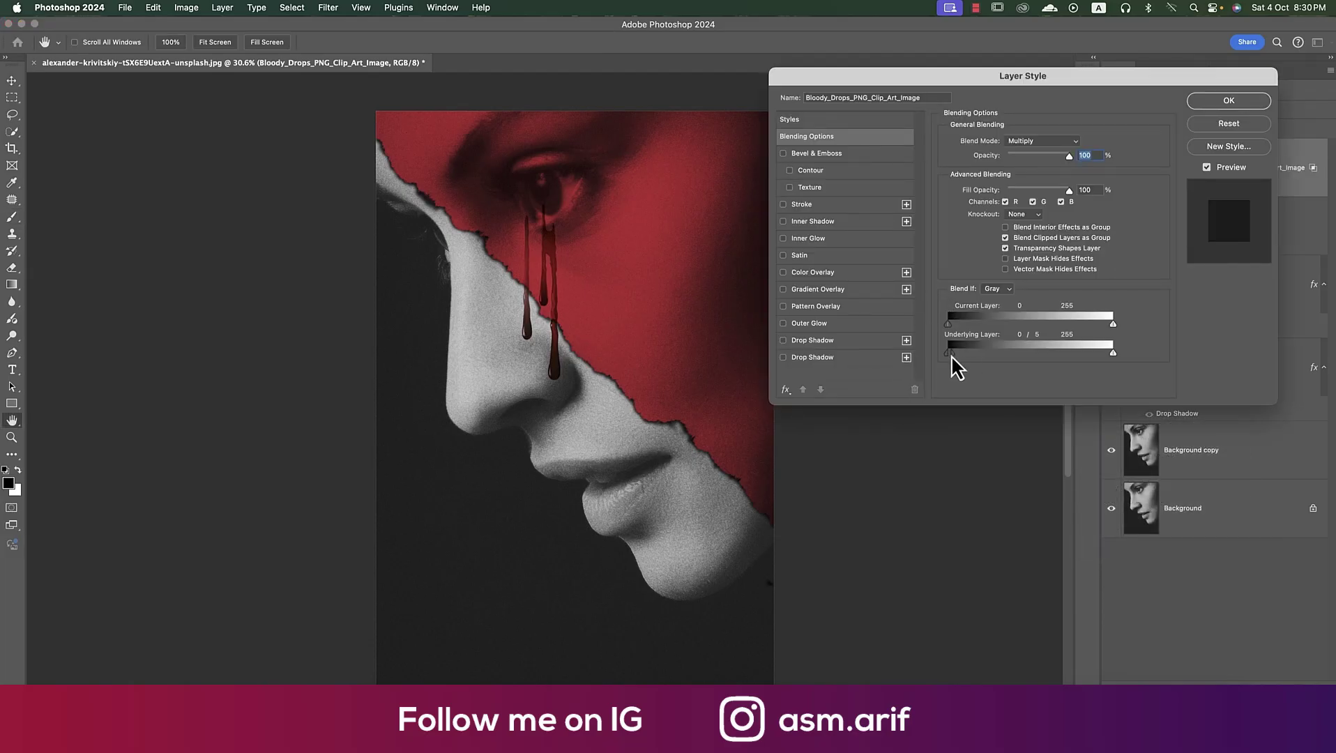
left_click_drag(949, 352, 993, 353)
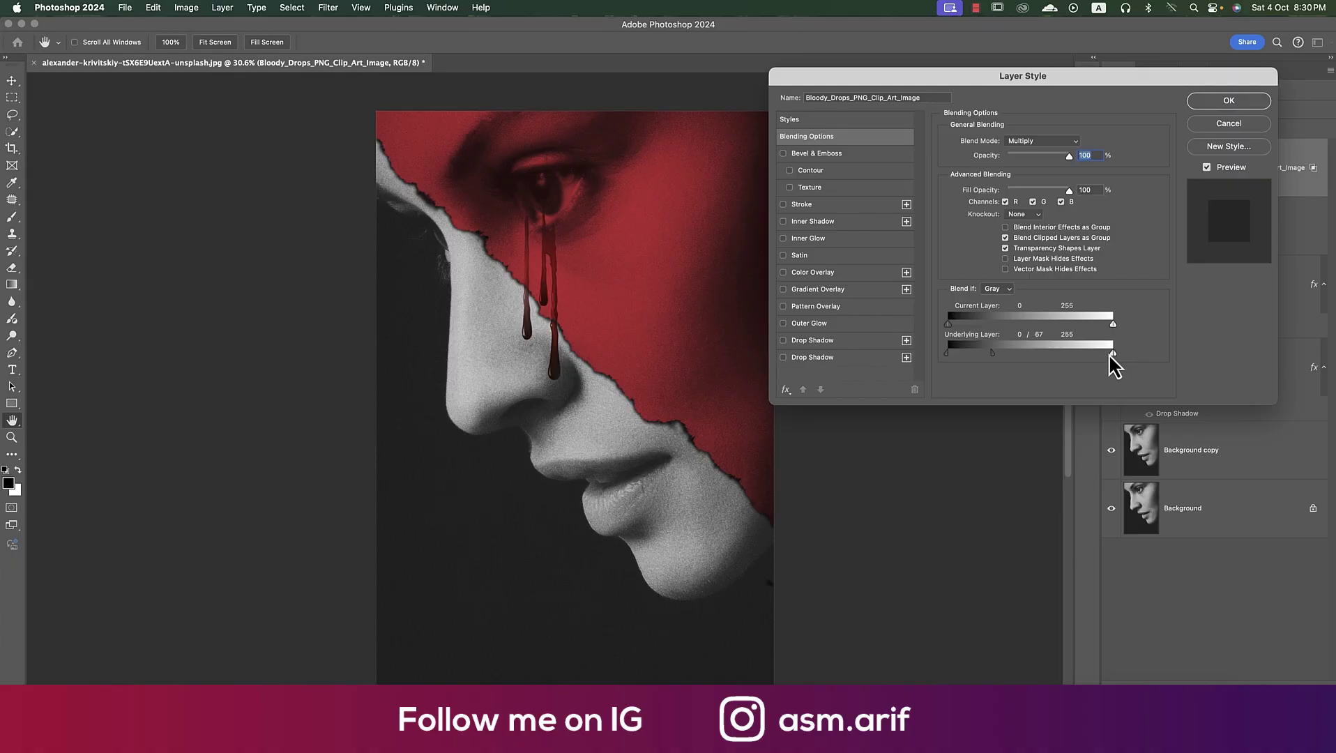
left_click_drag(1111, 353, 1054, 353)
left_click(1231, 101)
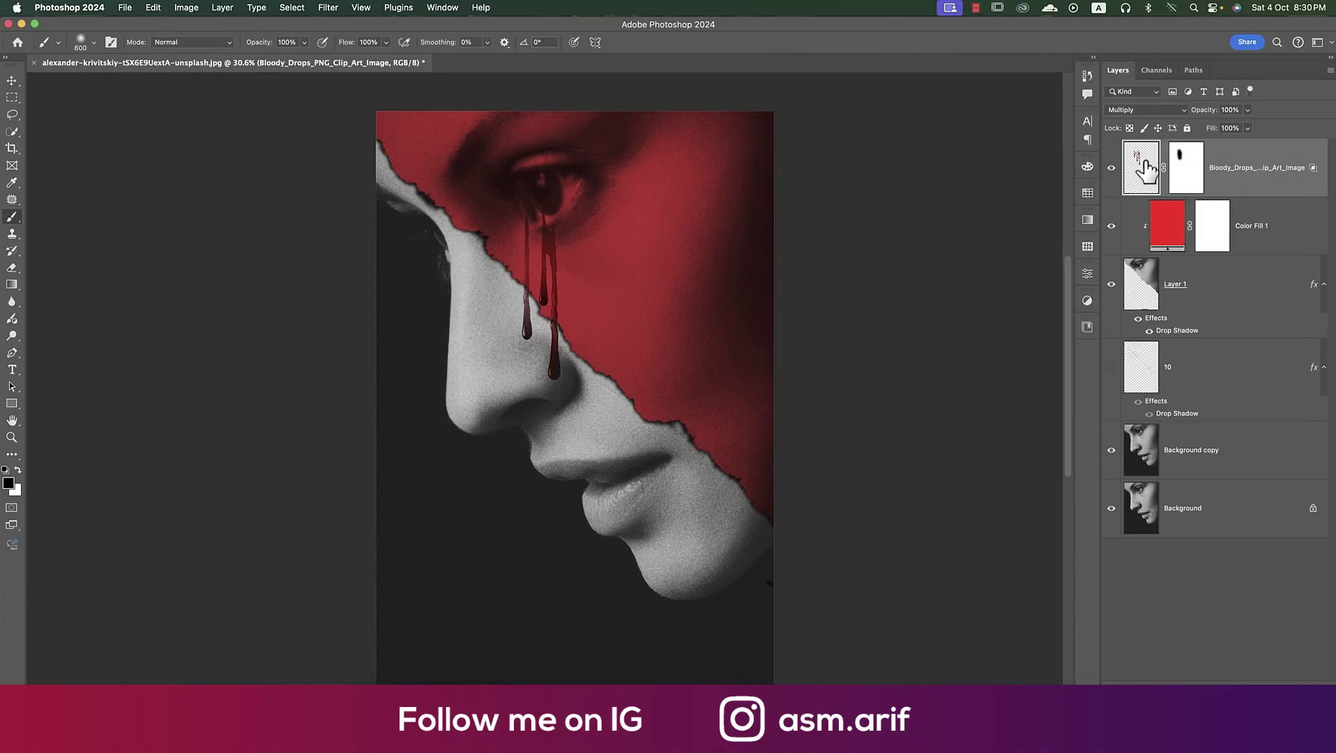
Apply Levels to the blood drops with white input 198 and midtones 0.88
key("ctrl+l")
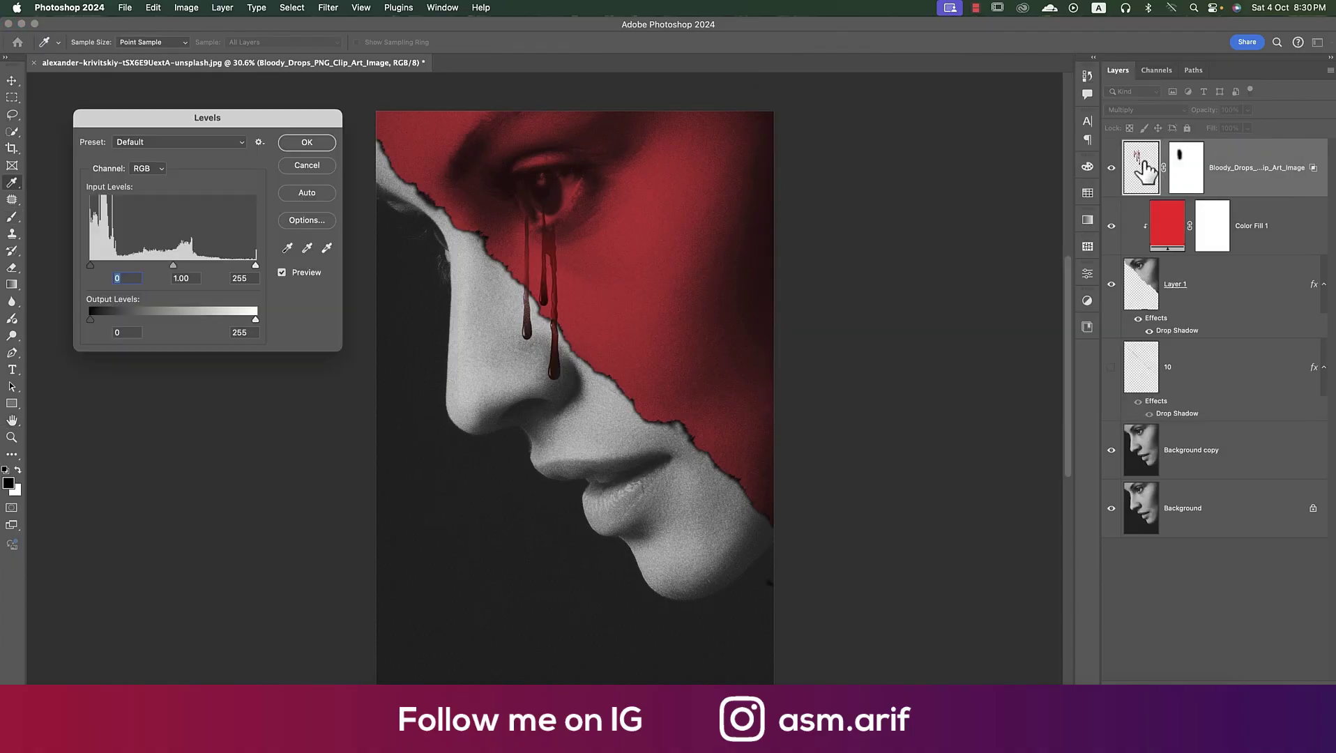
left_click_drag(257, 265, 226, 265)
left_click(218, 265)
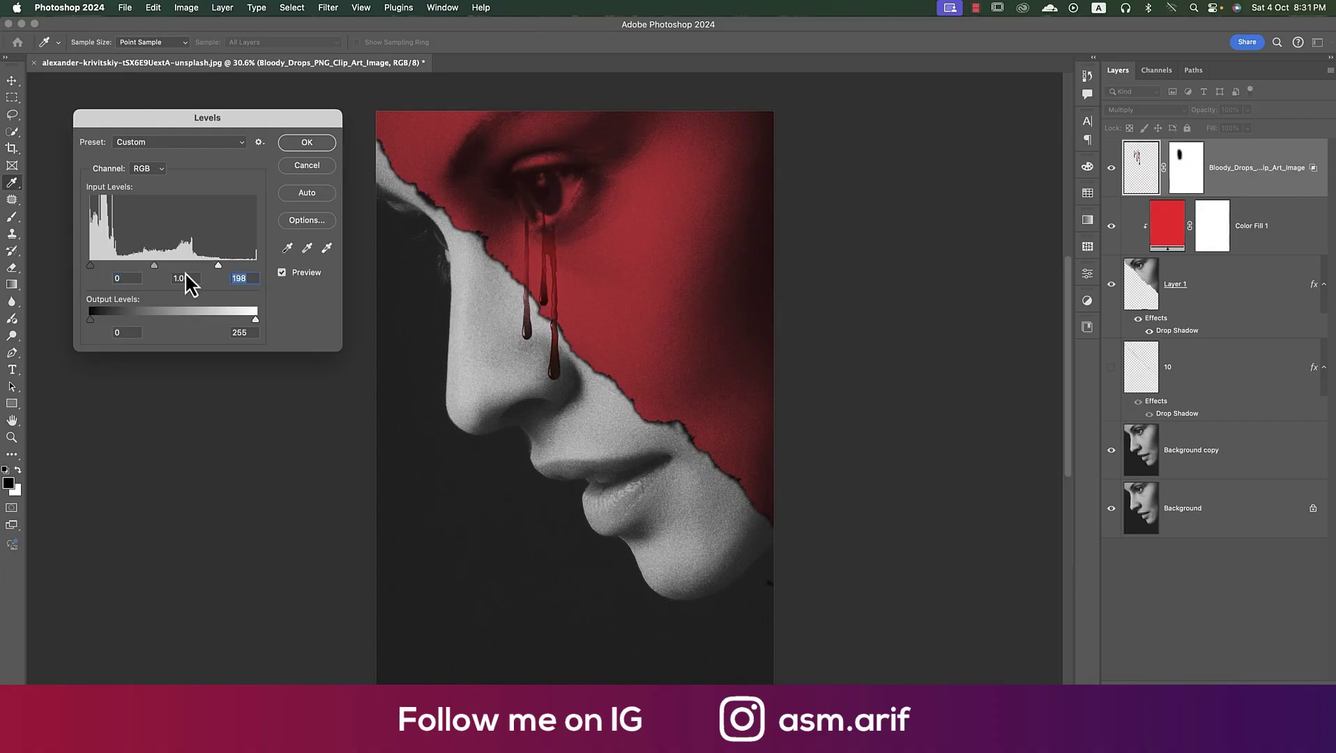
left_click_drag(171, 267, 191, 267)
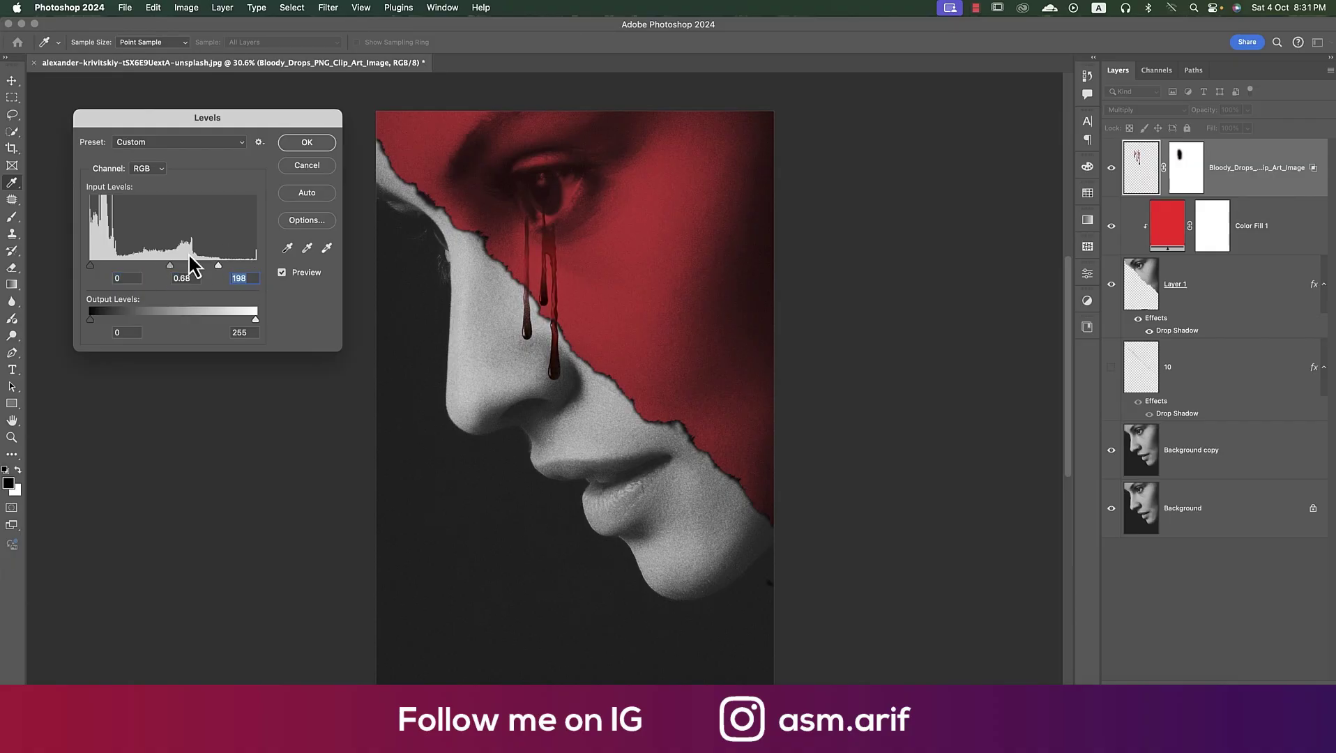
left_click(316, 145)
key("b")
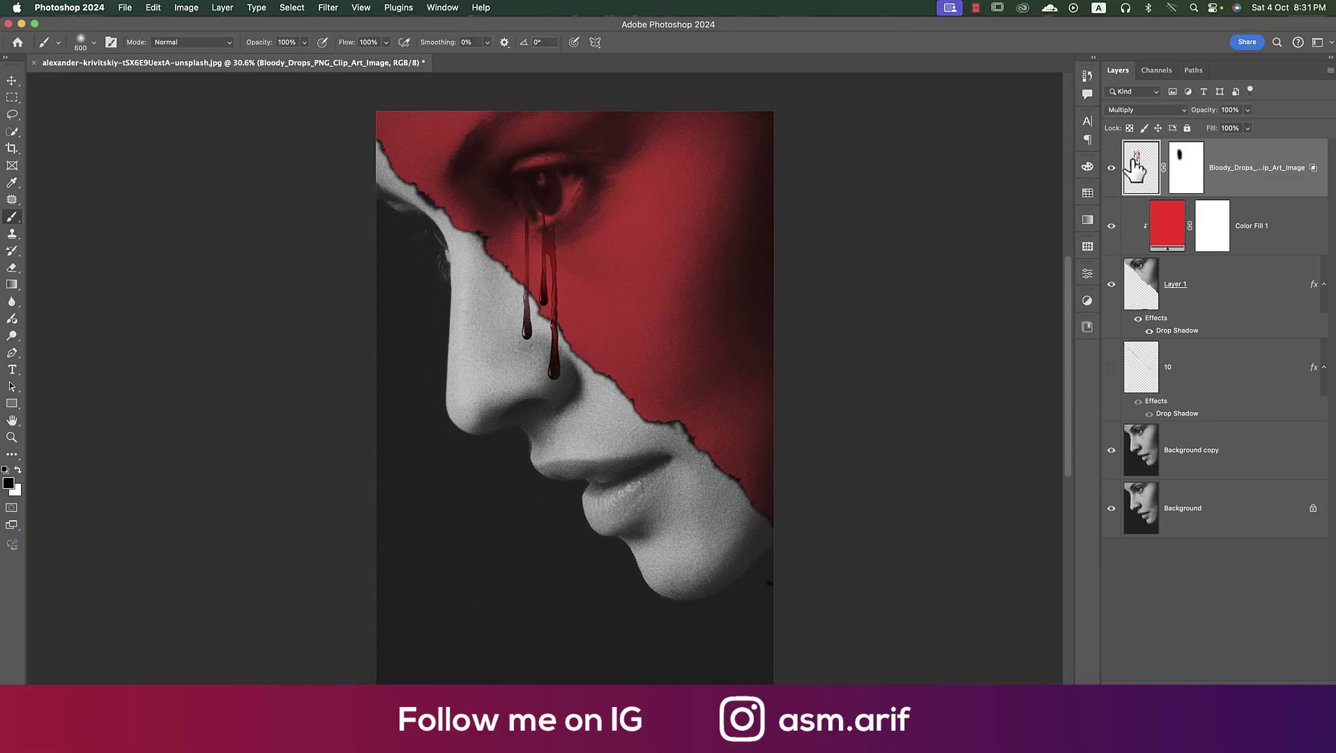
Give the blood drops a lighter drop shadow at about 50% opacity with an adjusted angle
right_click(1131, 158)
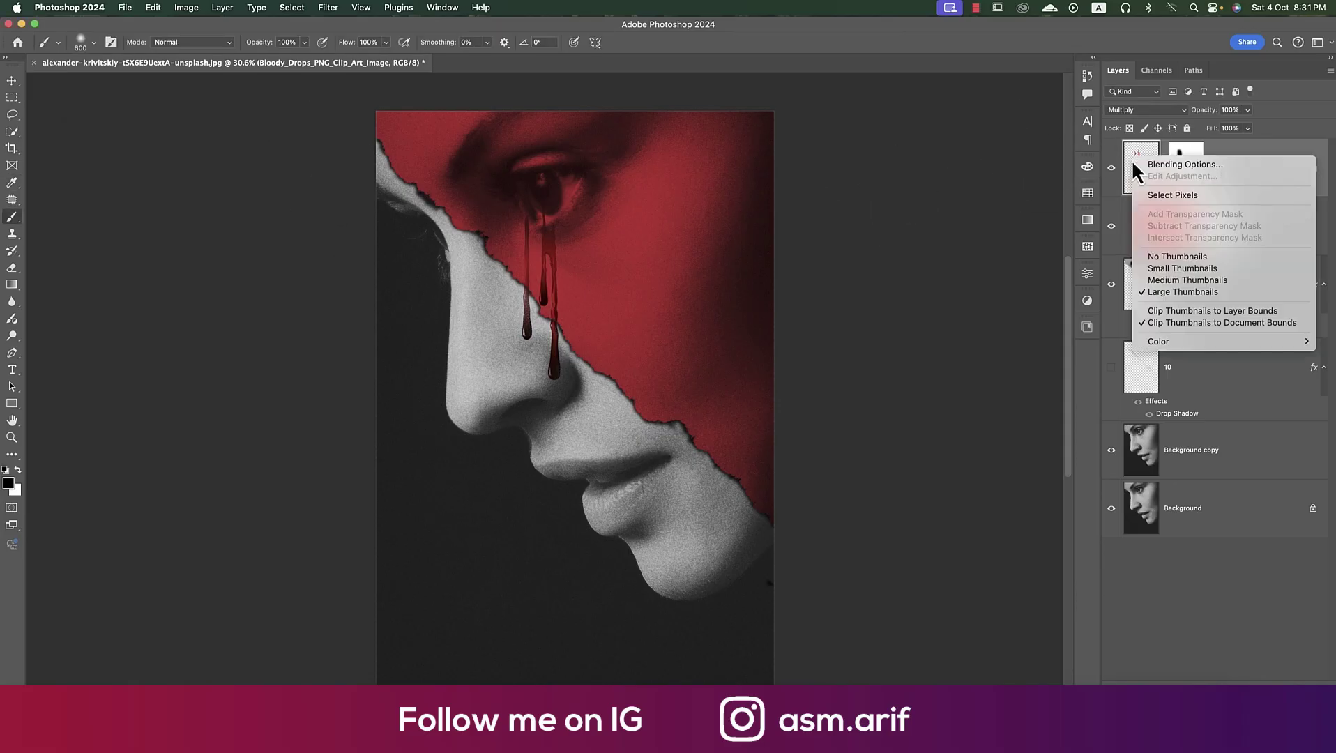
left_click(1222, 165)
left_click(783, 358)
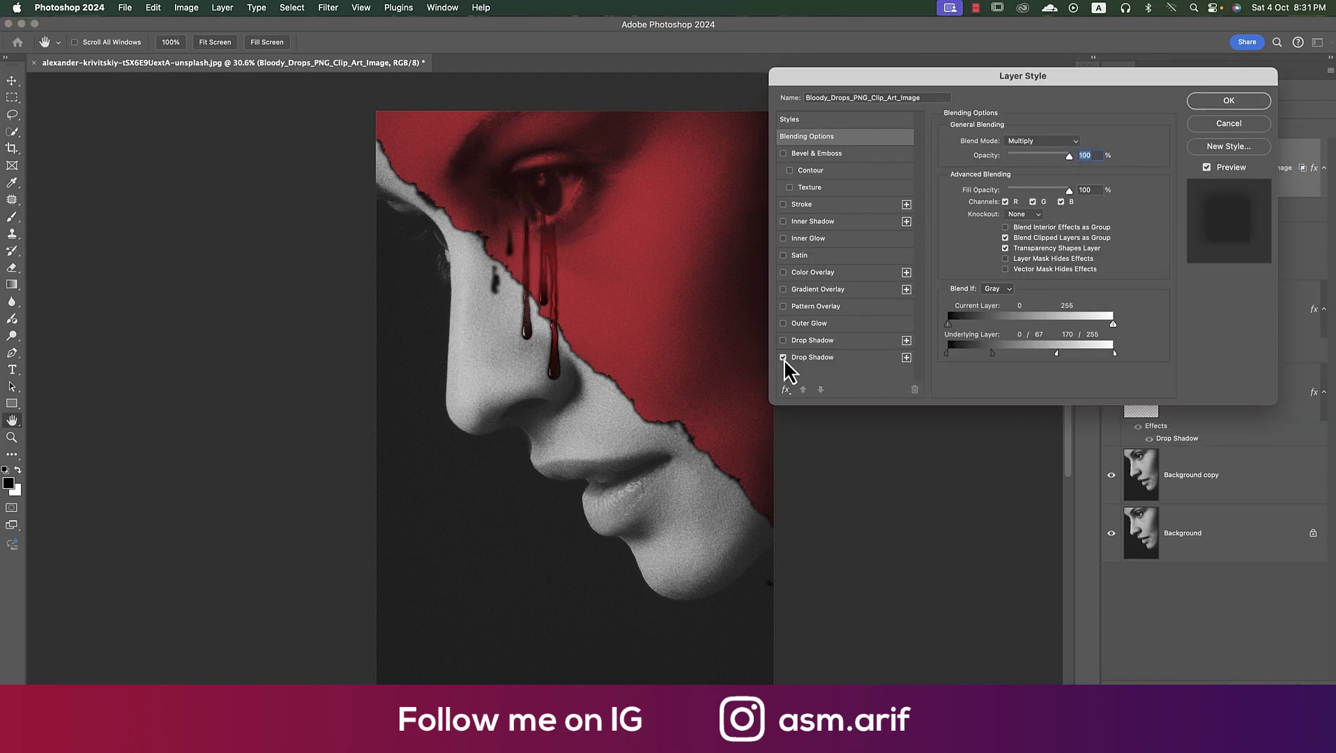
left_click(806, 358)
left_click_drag(551, 358, 596, 349)
left_click_drag(1050, 158, 1019, 158)
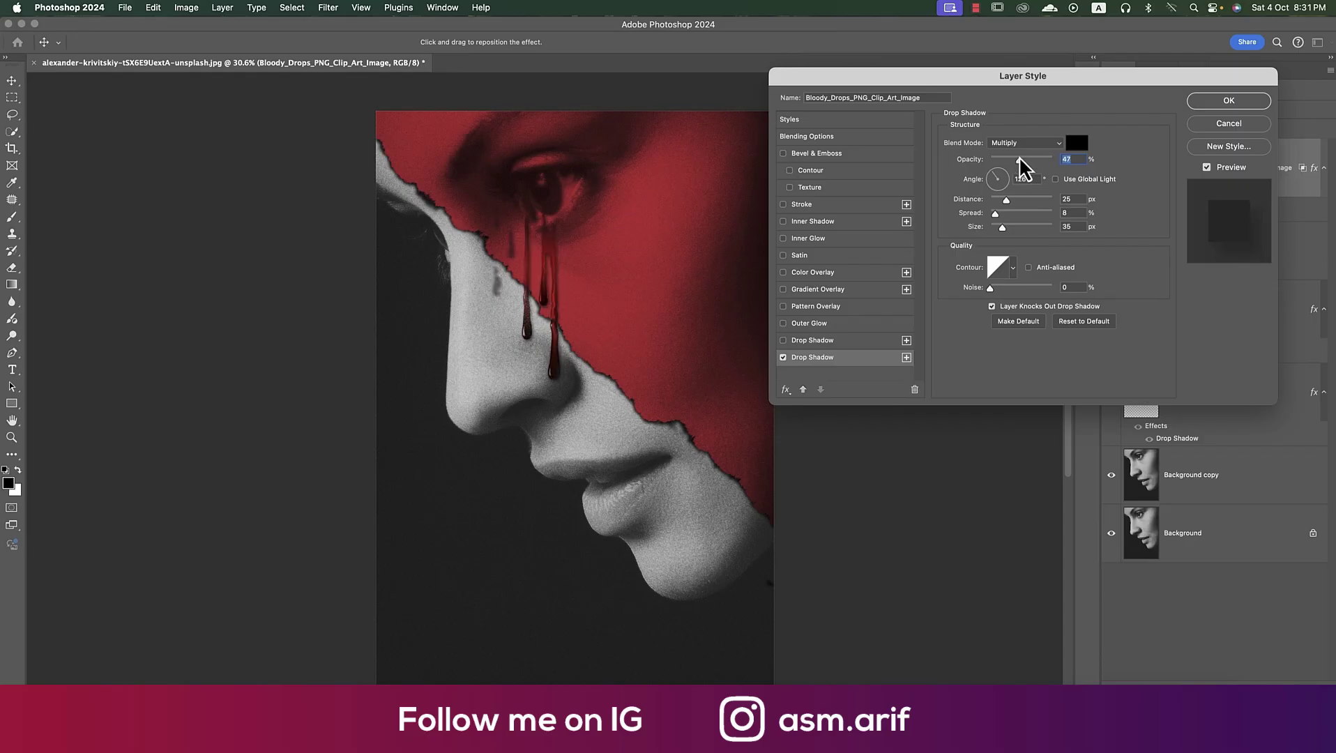
left_click(1221, 104)
Paint out the stray dark spot near the nose on the drops' mask
left_click(1183, 167)
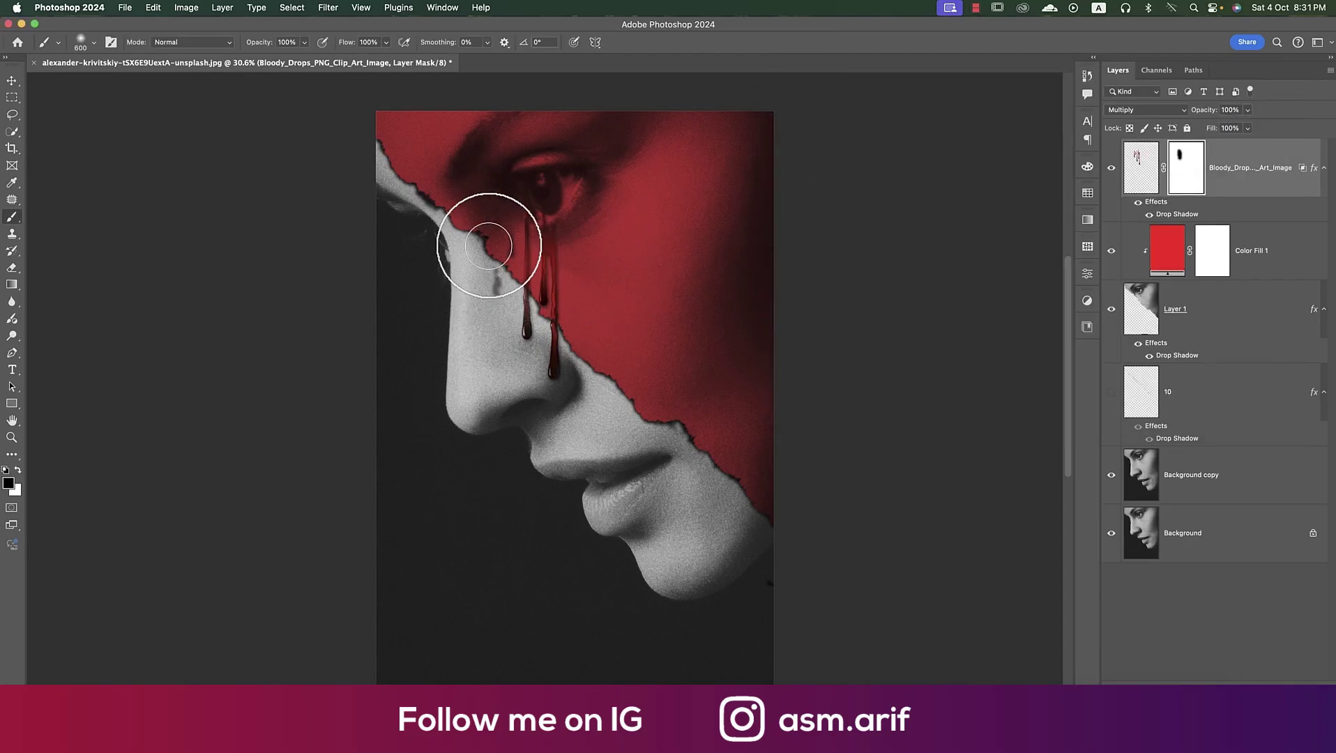
left_click_drag(492, 248, 491, 282)
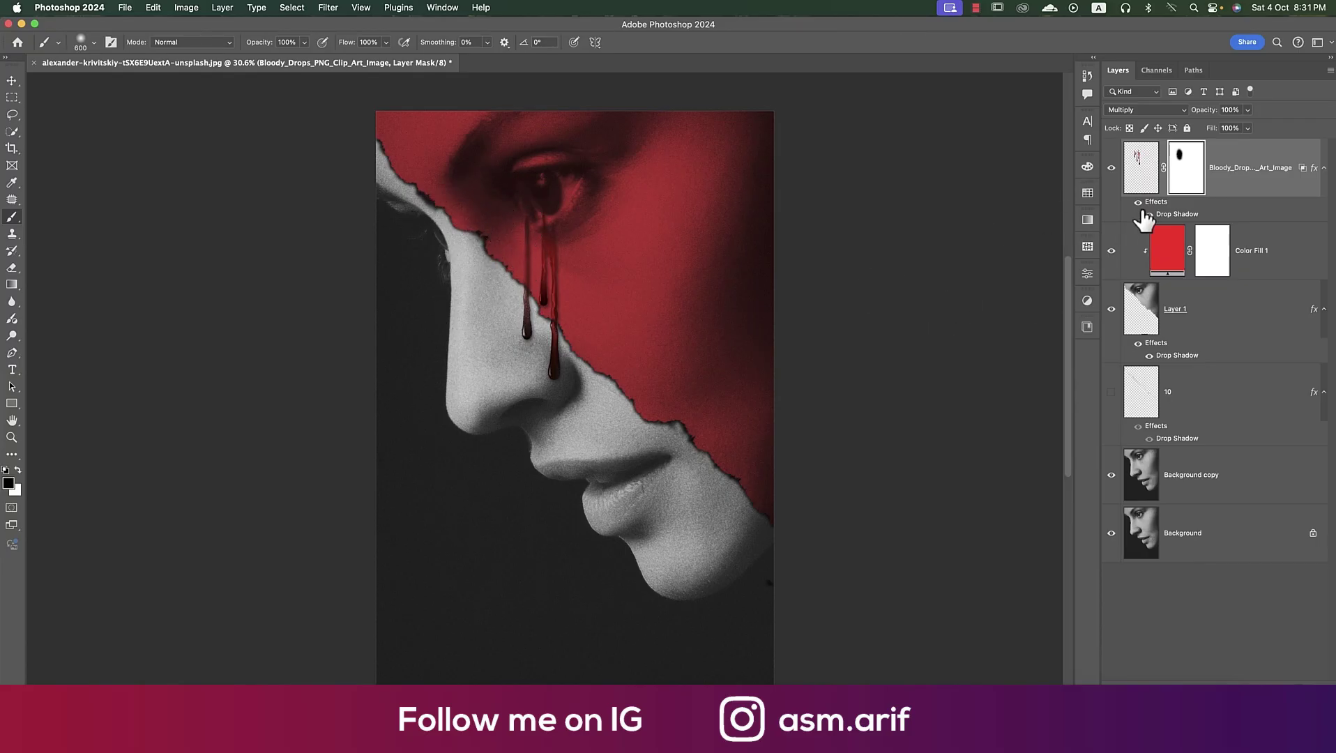
left_click(1140, 166)
left_click(1145, 109)
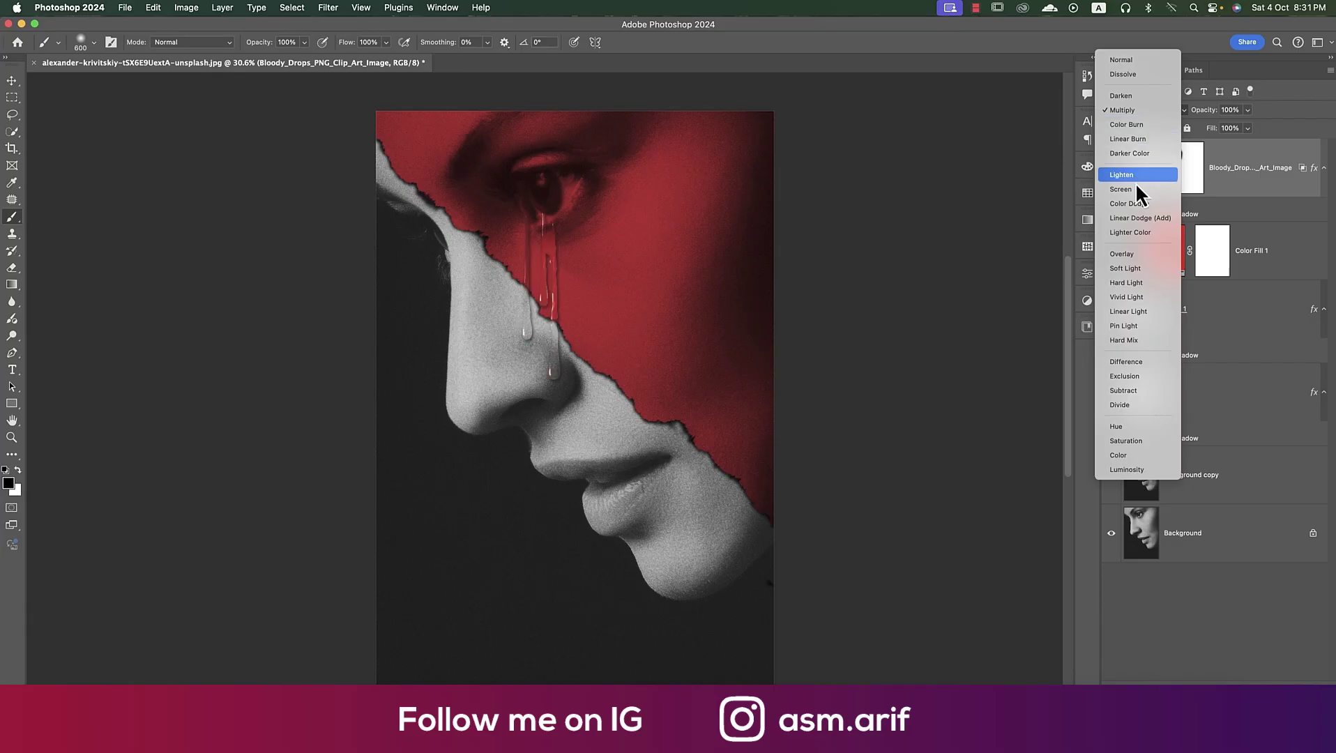
Switch the drops to Overlay and re-tune their Blend If Underlying Layer split sliders
left_click(1130, 261)
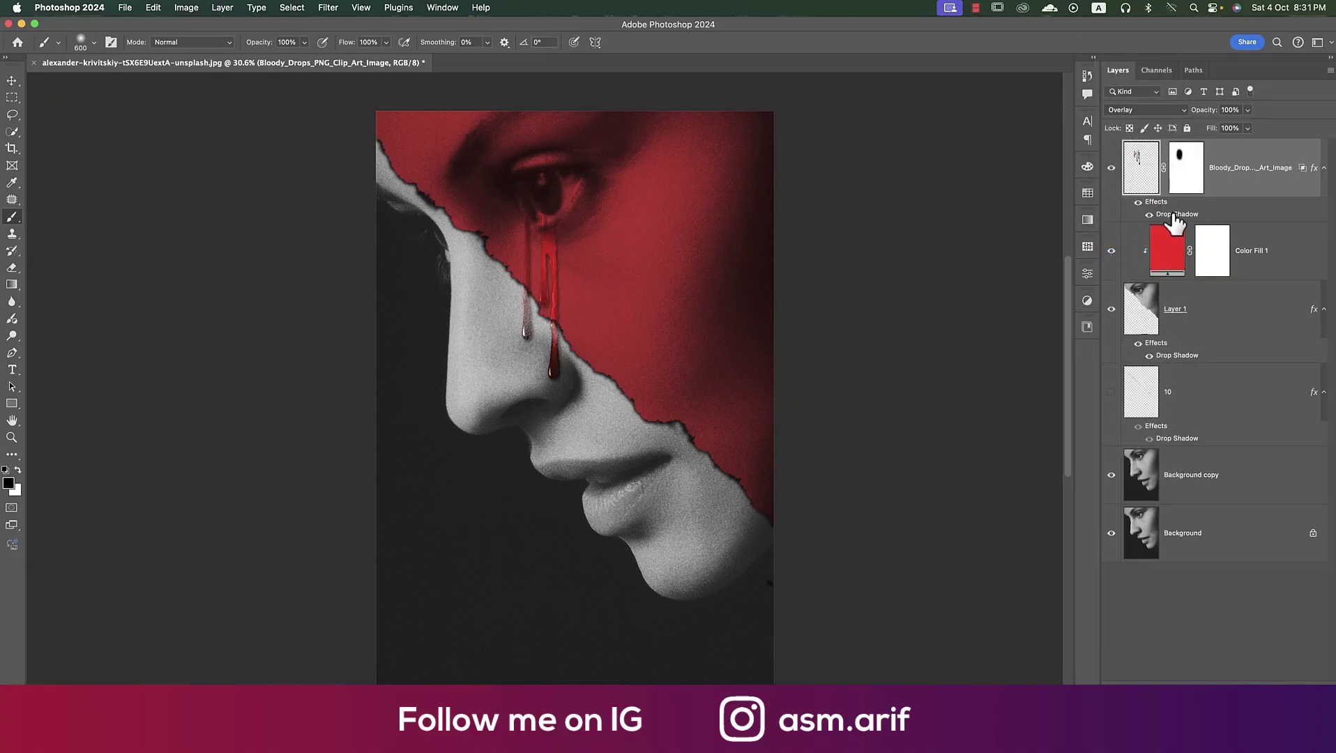
double_click(1174, 214)
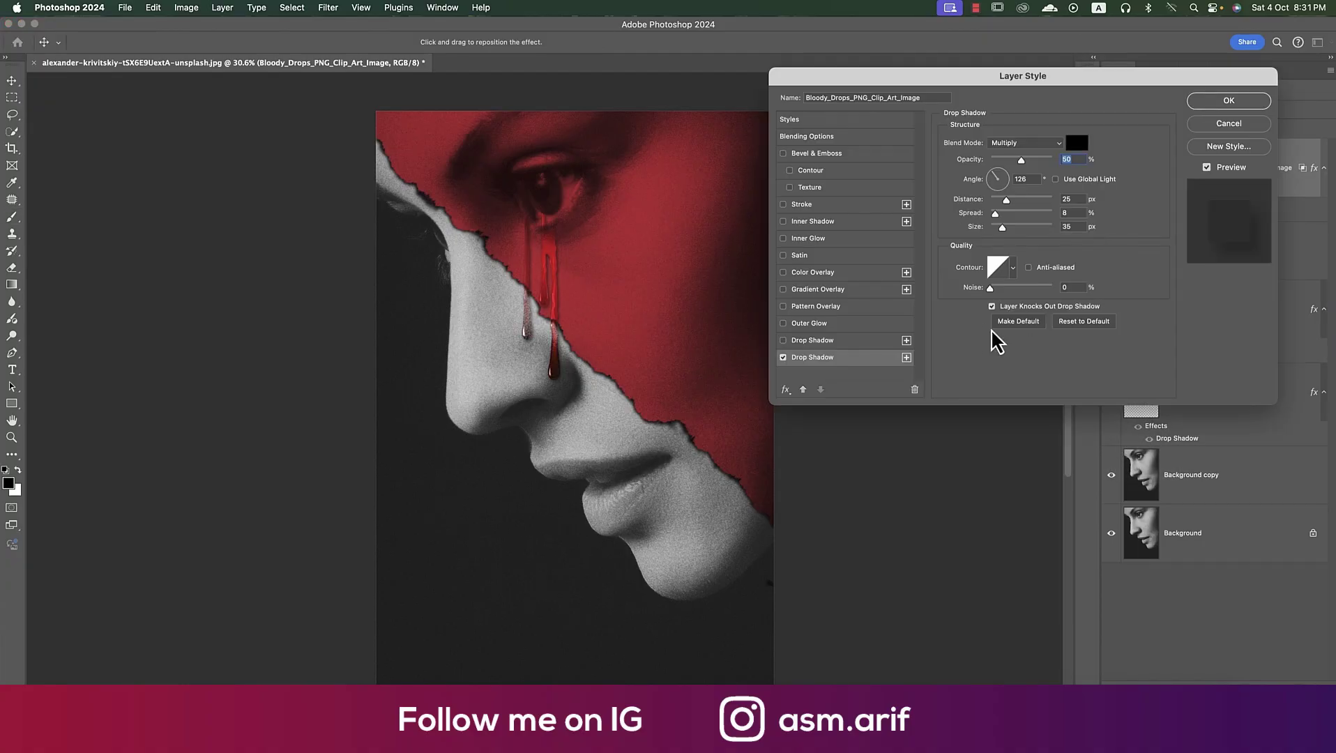
left_click(832, 138)
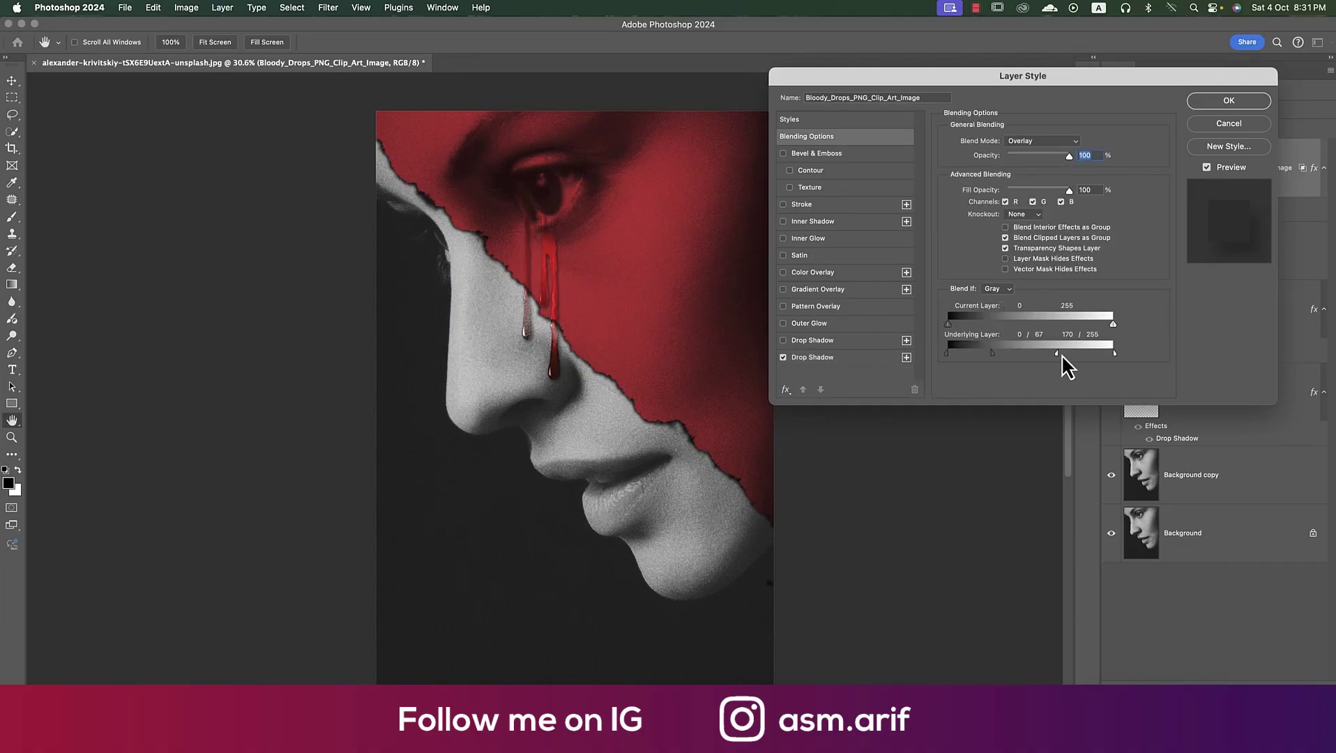
left_click_drag(1081, 352, 1106, 353)
mouse_move(968, 357)
left_mouse_down()
mouse_move(1026, 357)
mouse_move(989, 367)
left_mouse_up()
Apply the blending changes and add a Color Lookup layer, previewing NightFromDay and Moonlight
left_click(1210, 101)
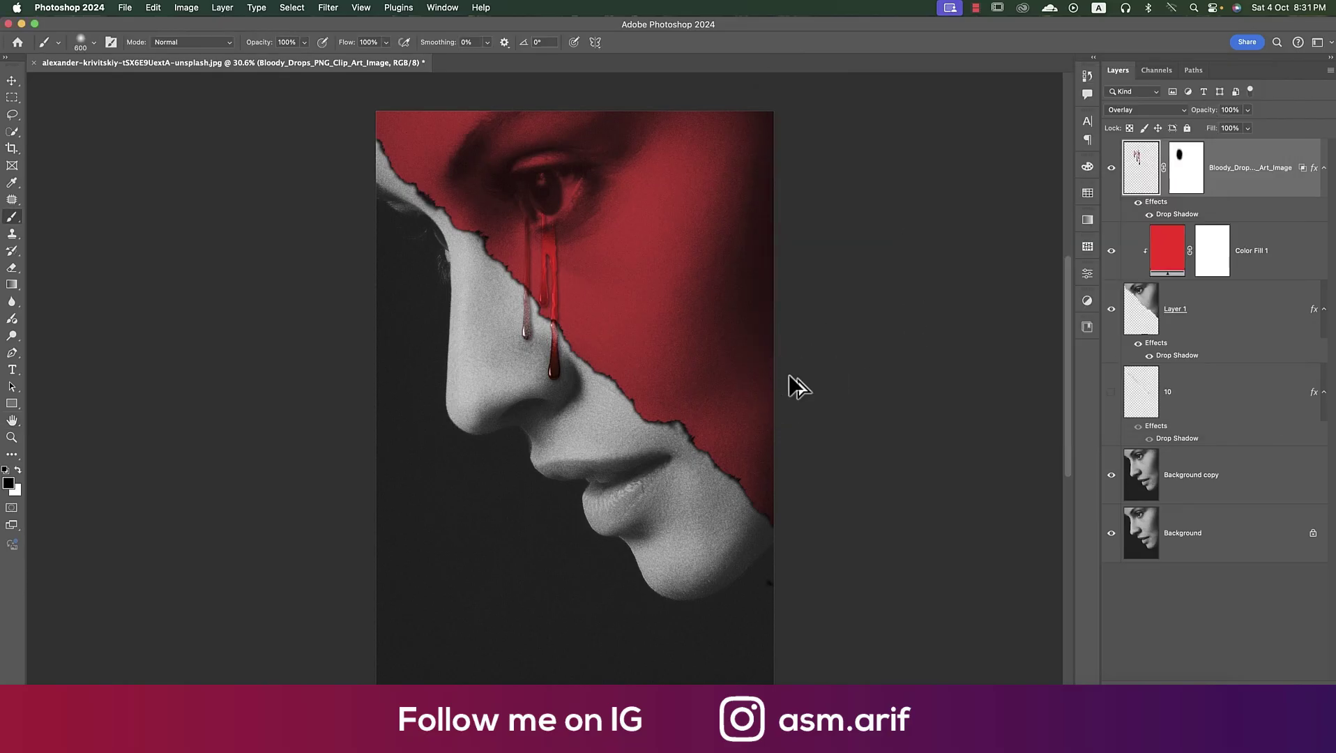
key("ctrl+minus")
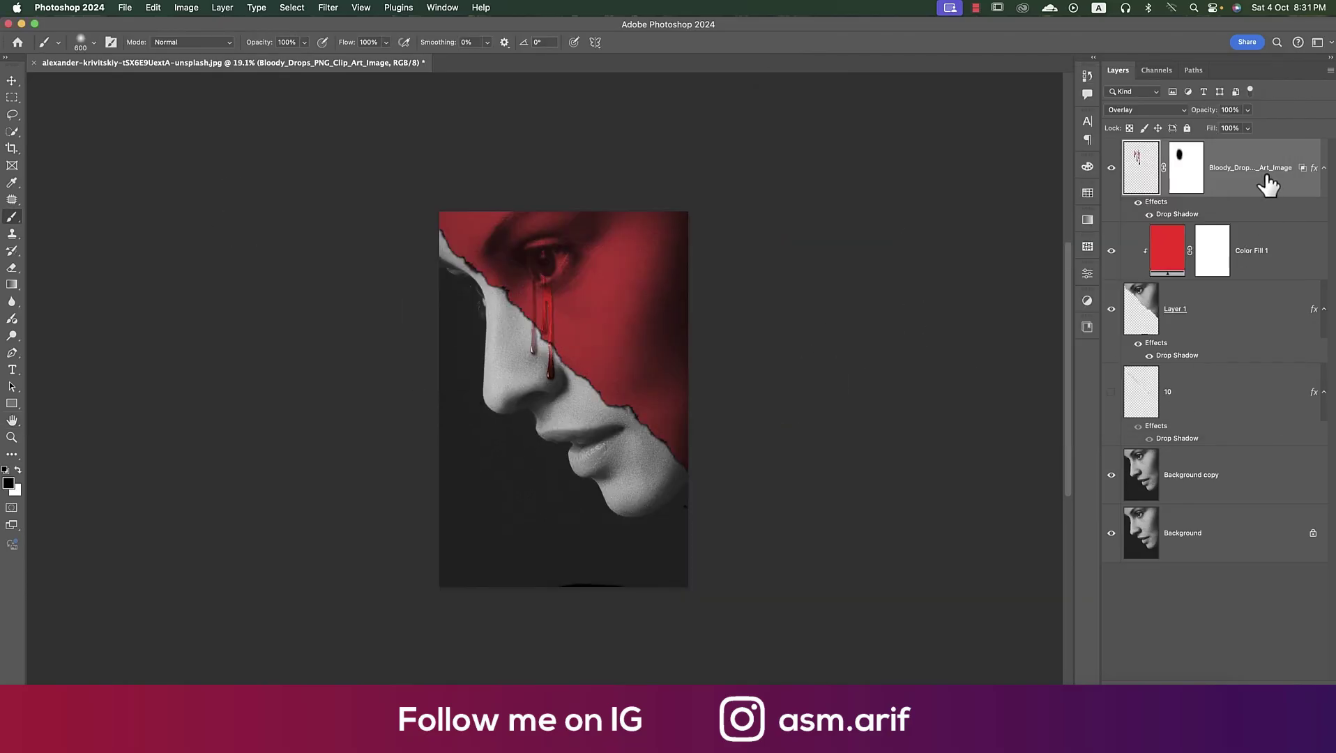
left_click(1257, 696)
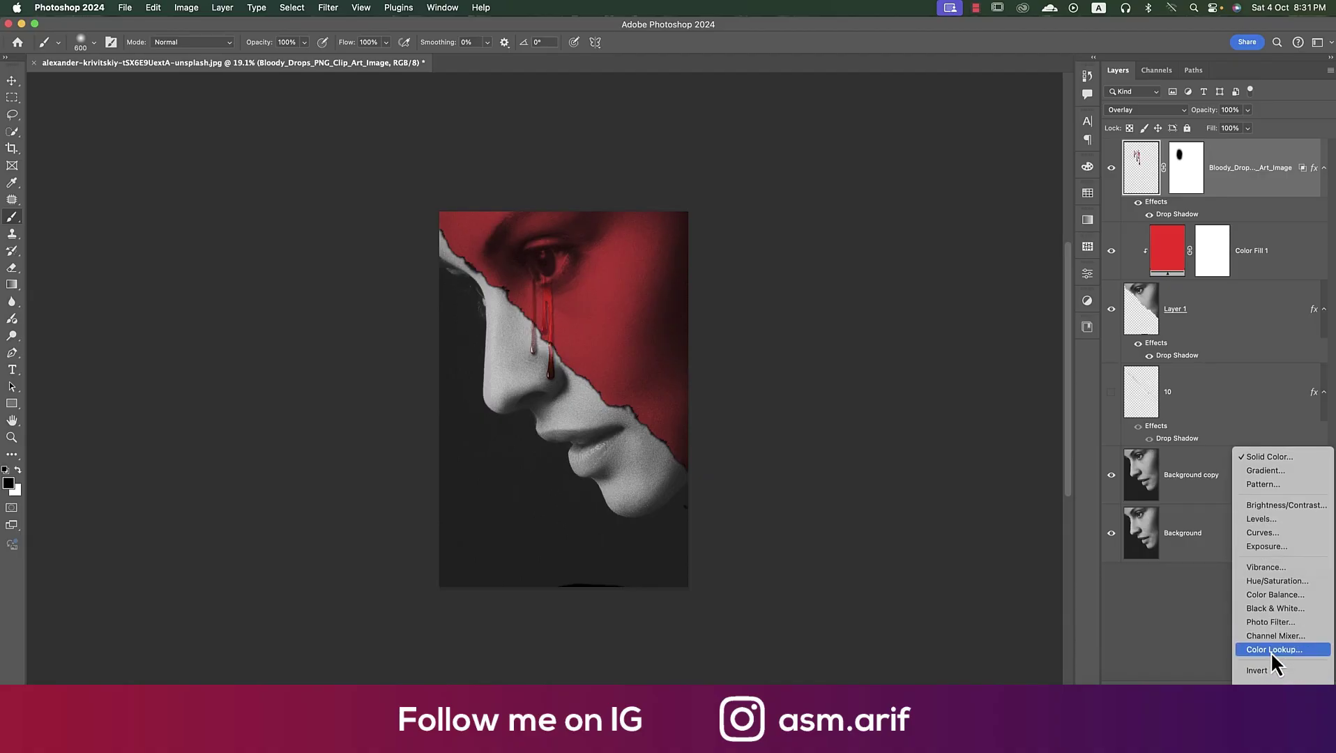
left_click(1270, 650)
left_click(968, 316)
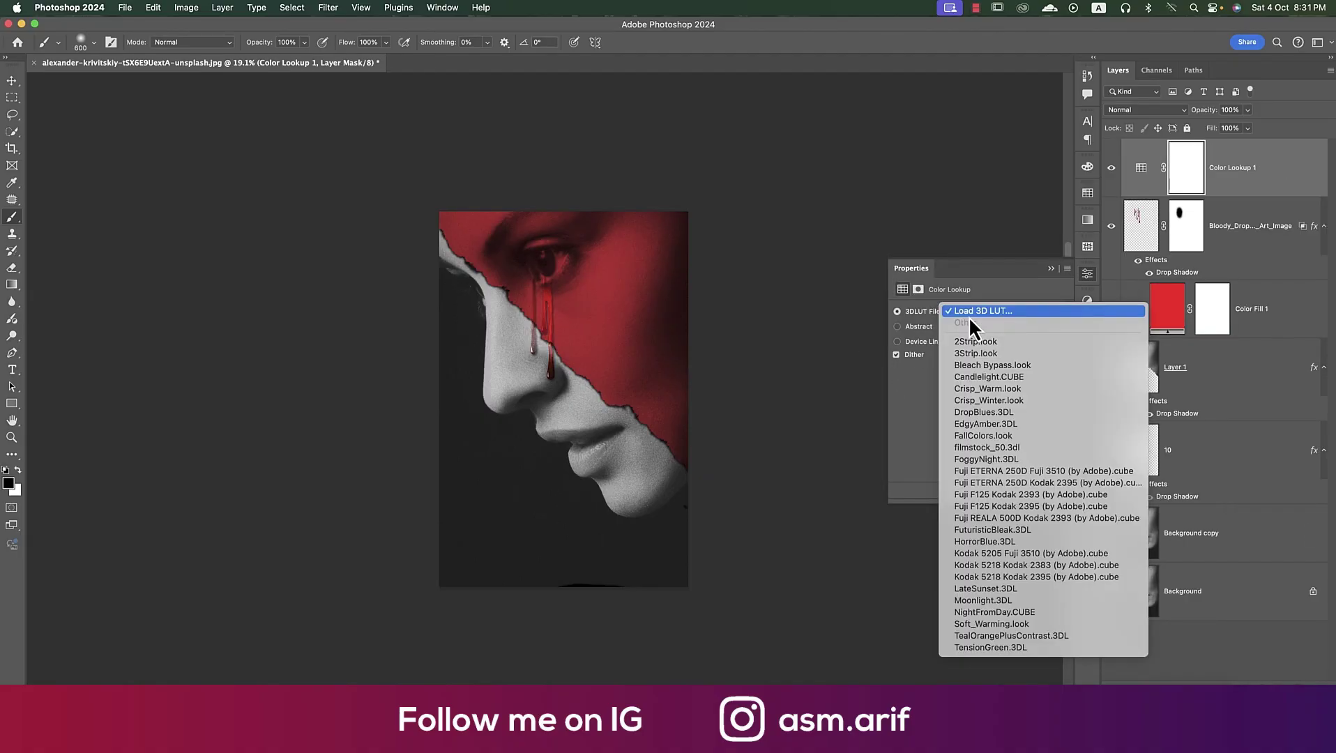
left_click(982, 613)
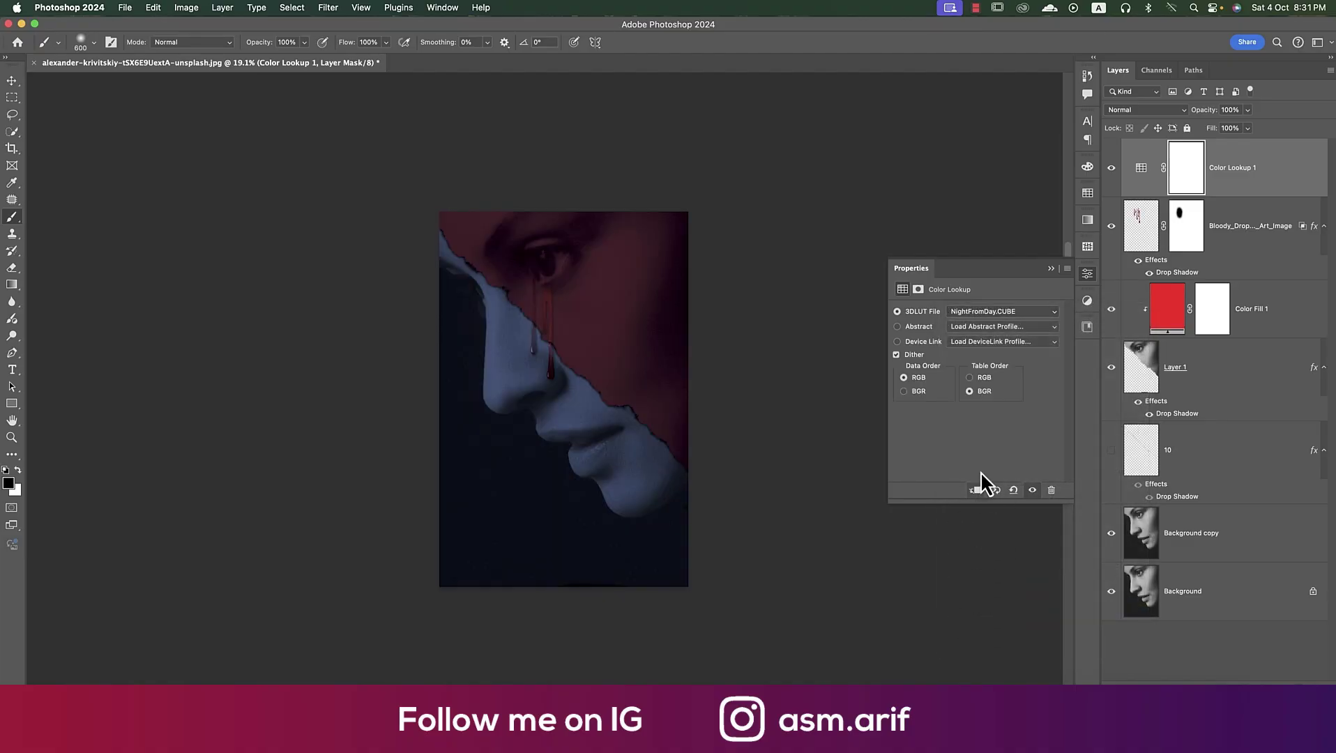
left_click(992, 311)
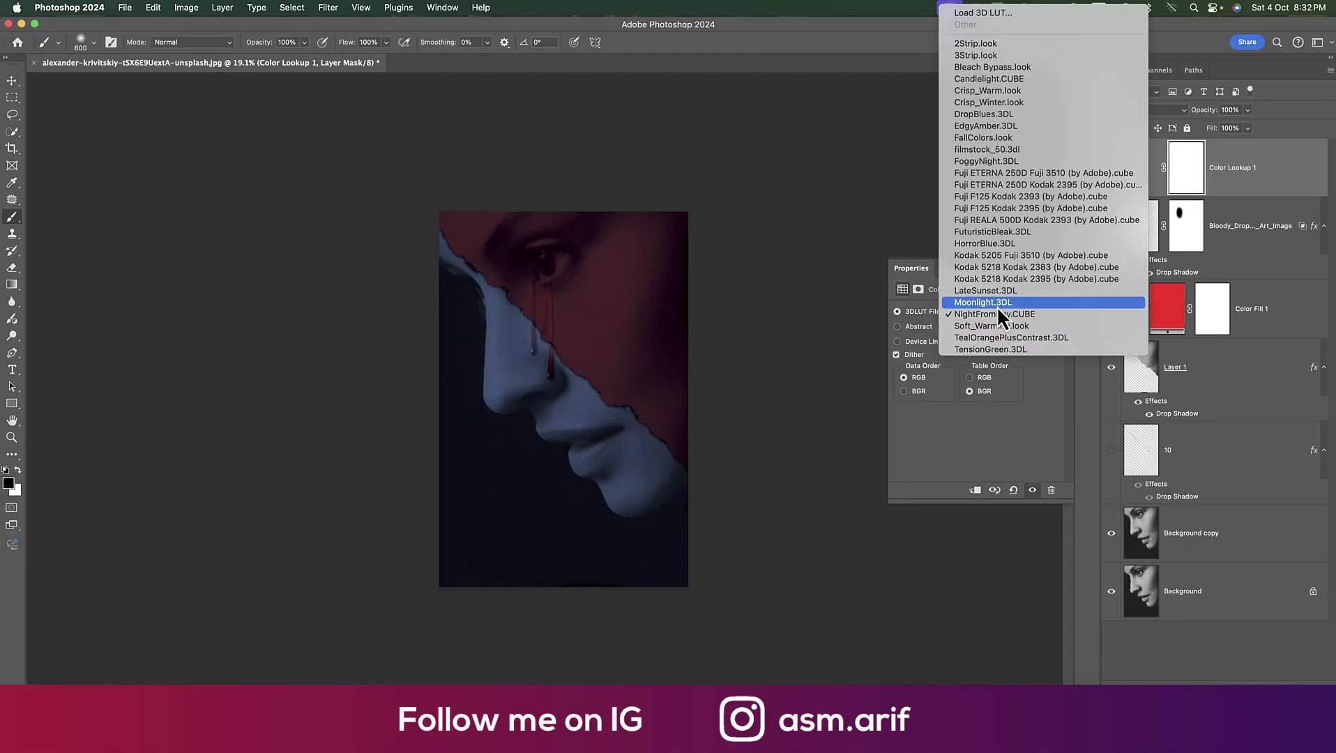
left_click(997, 302)
left_click(1085, 272)
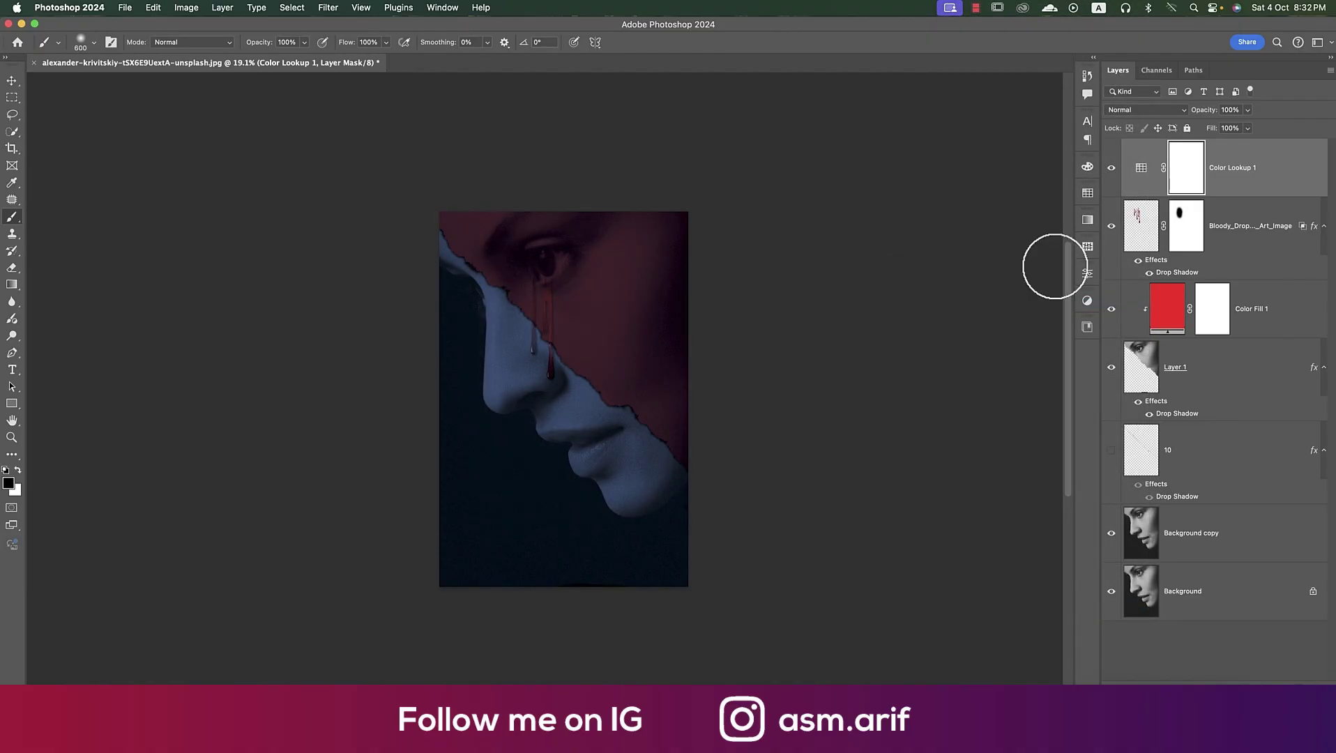
Set the lookup to Fuji F125 Kodak 2395 and lower its opacity to 60%
double_click(1145, 171)
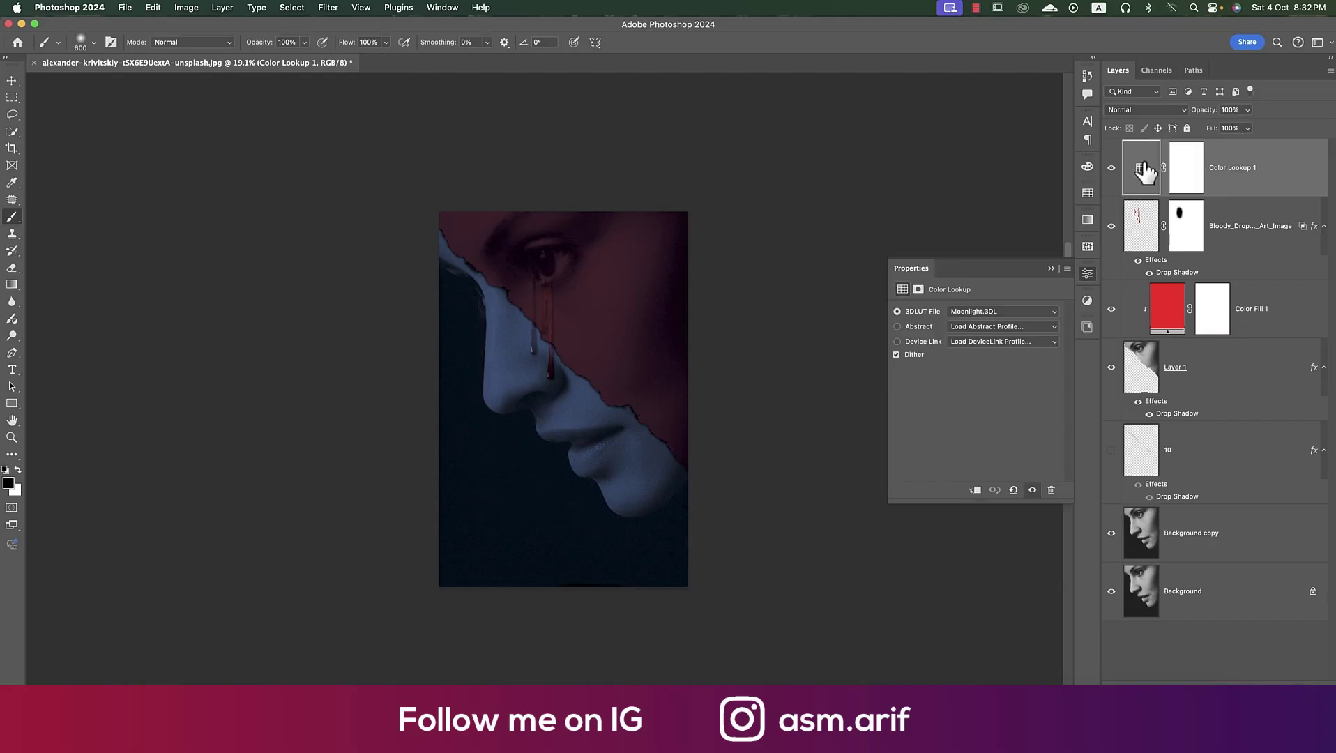
left_click(979, 312)
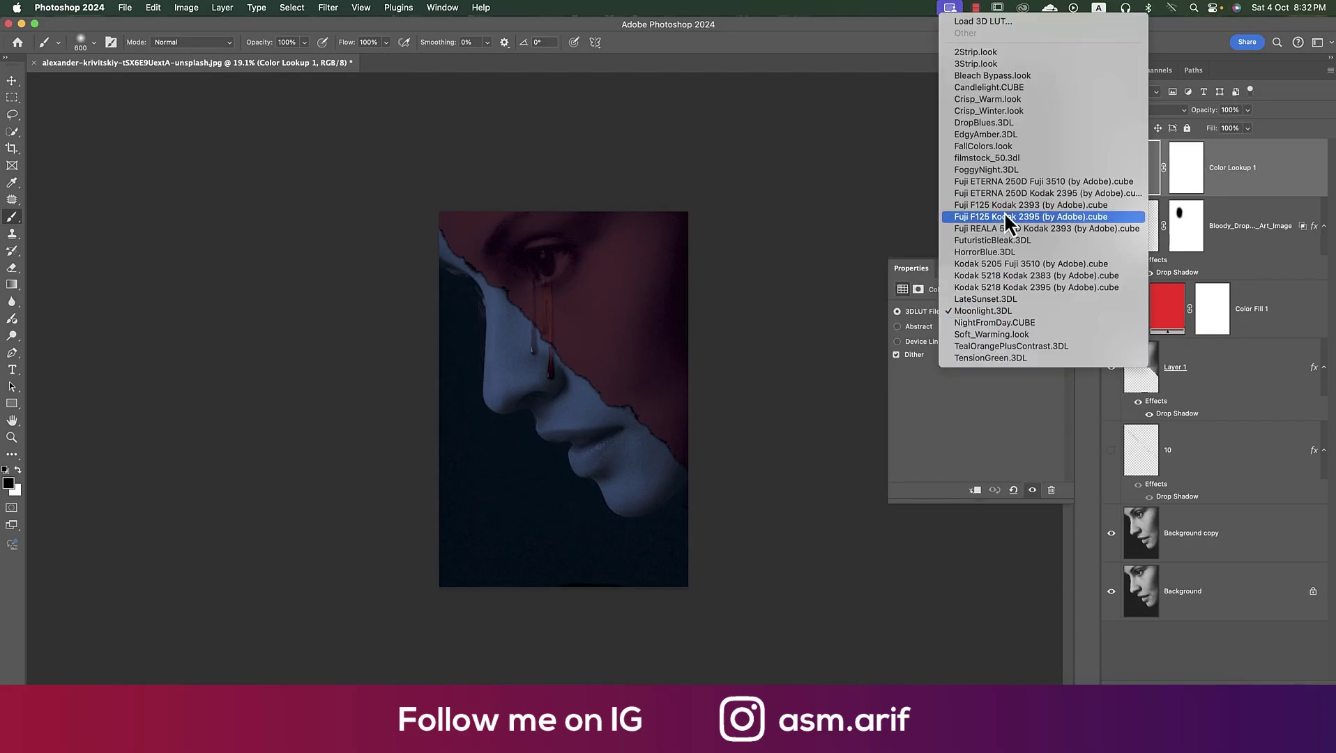
left_click(1003, 212)
left_click(999, 310)
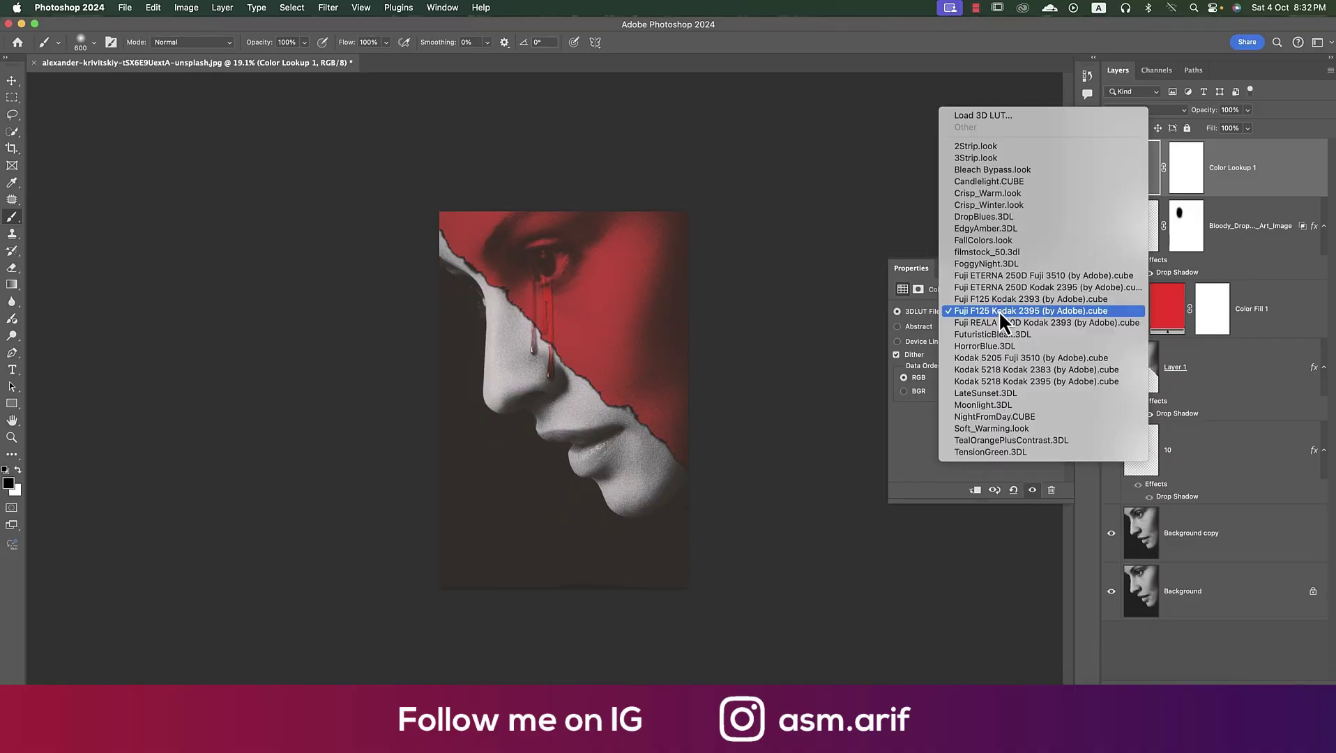
left_click(999, 299)
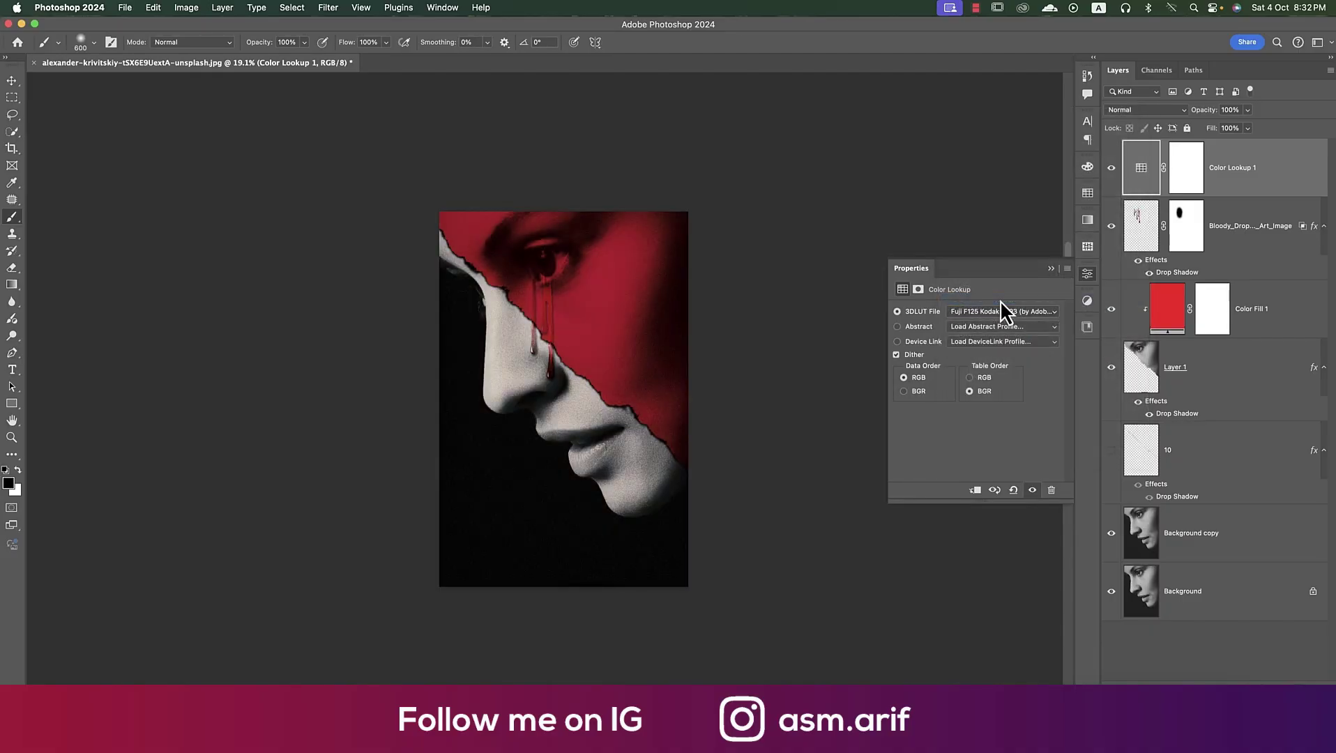
left_click(1052, 269)
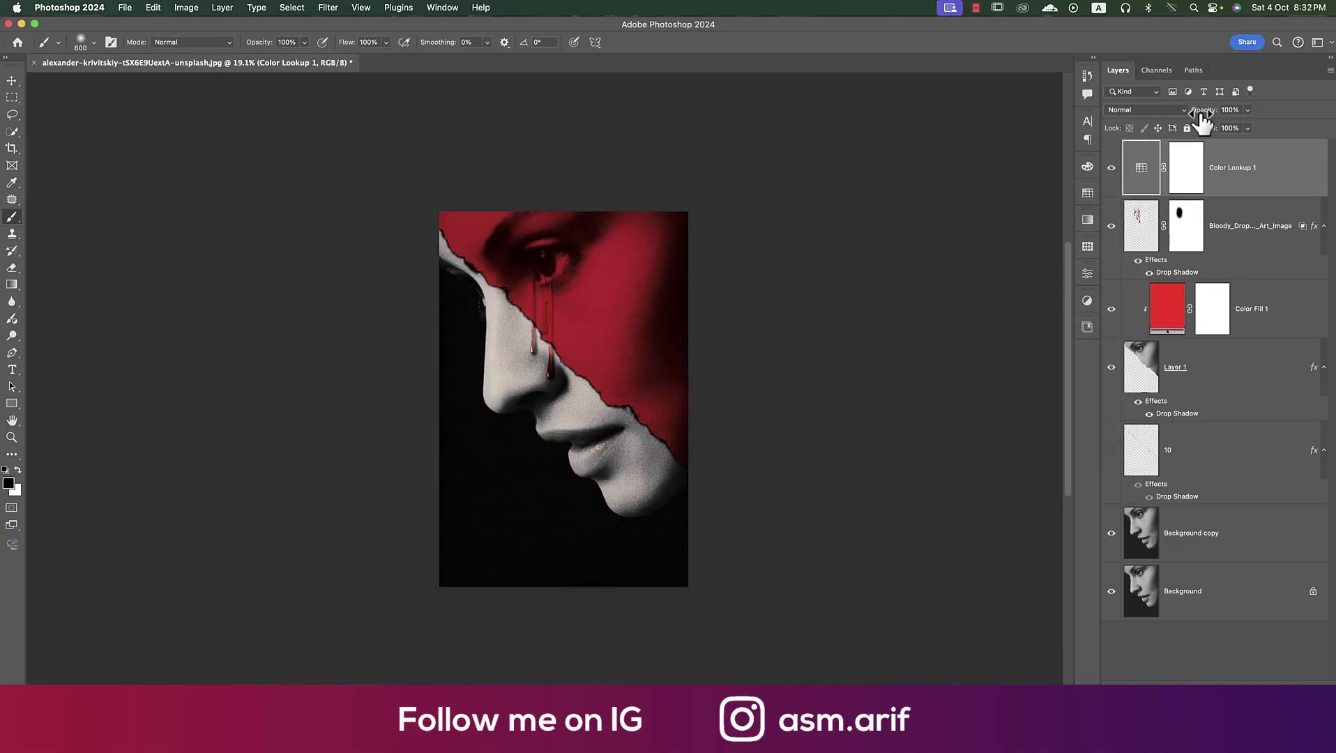
left_click_drag(1205, 111, 1185, 113)
key("ctrl+0")
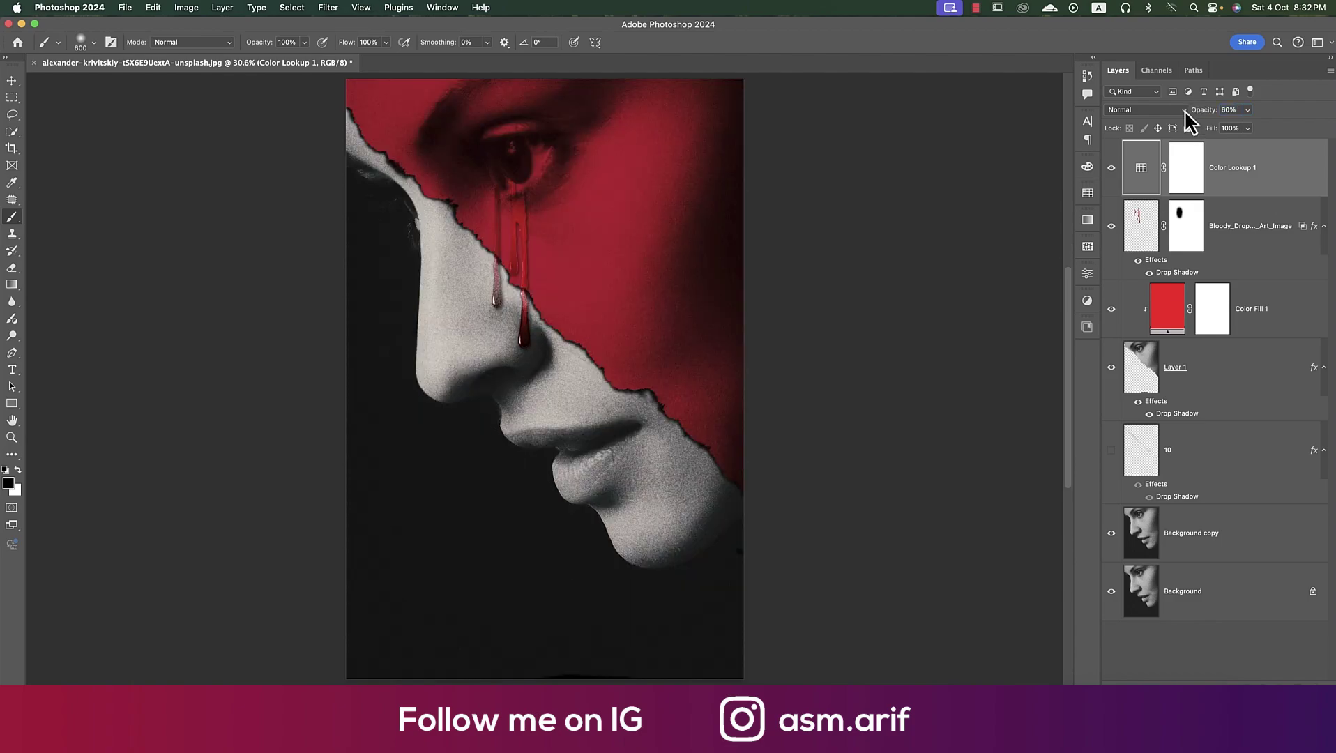
left_click(12, 82)
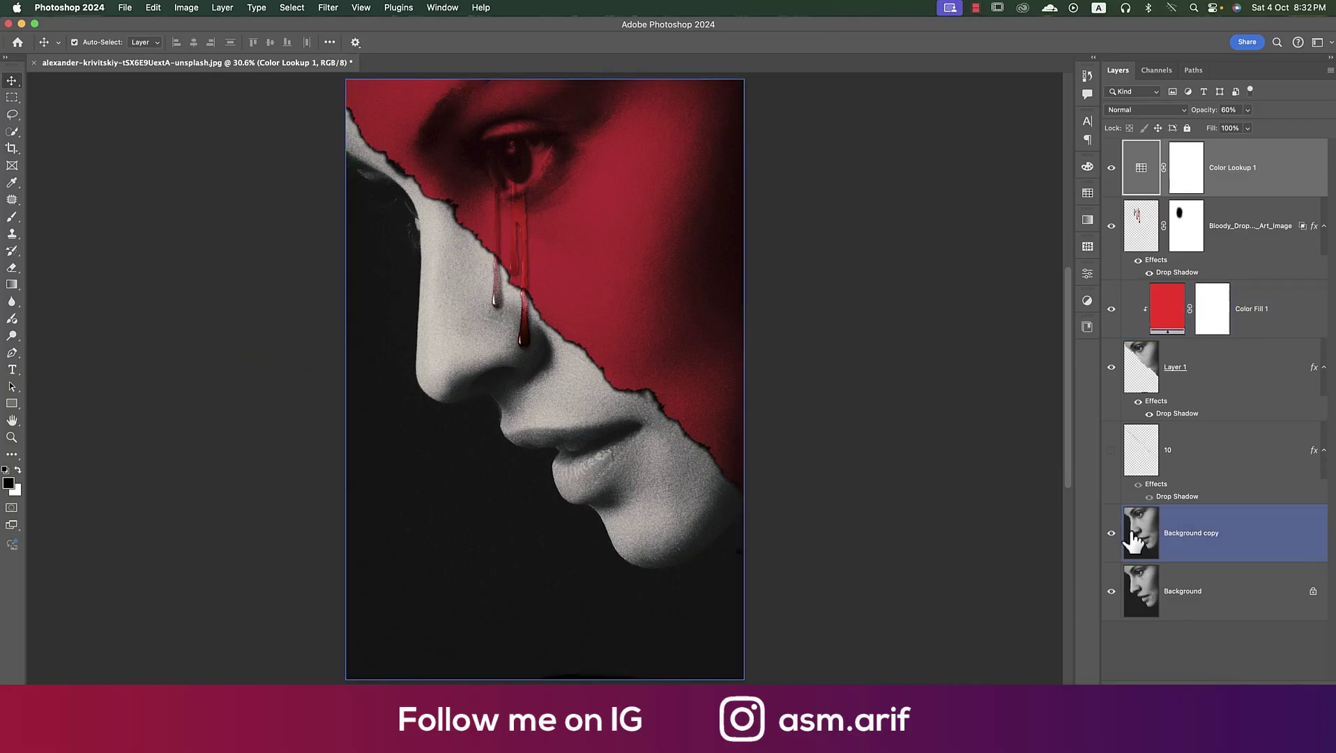
Start a COLOR text layer at the poster's lower left
left_click_drag(1168, 533, 178, 111)
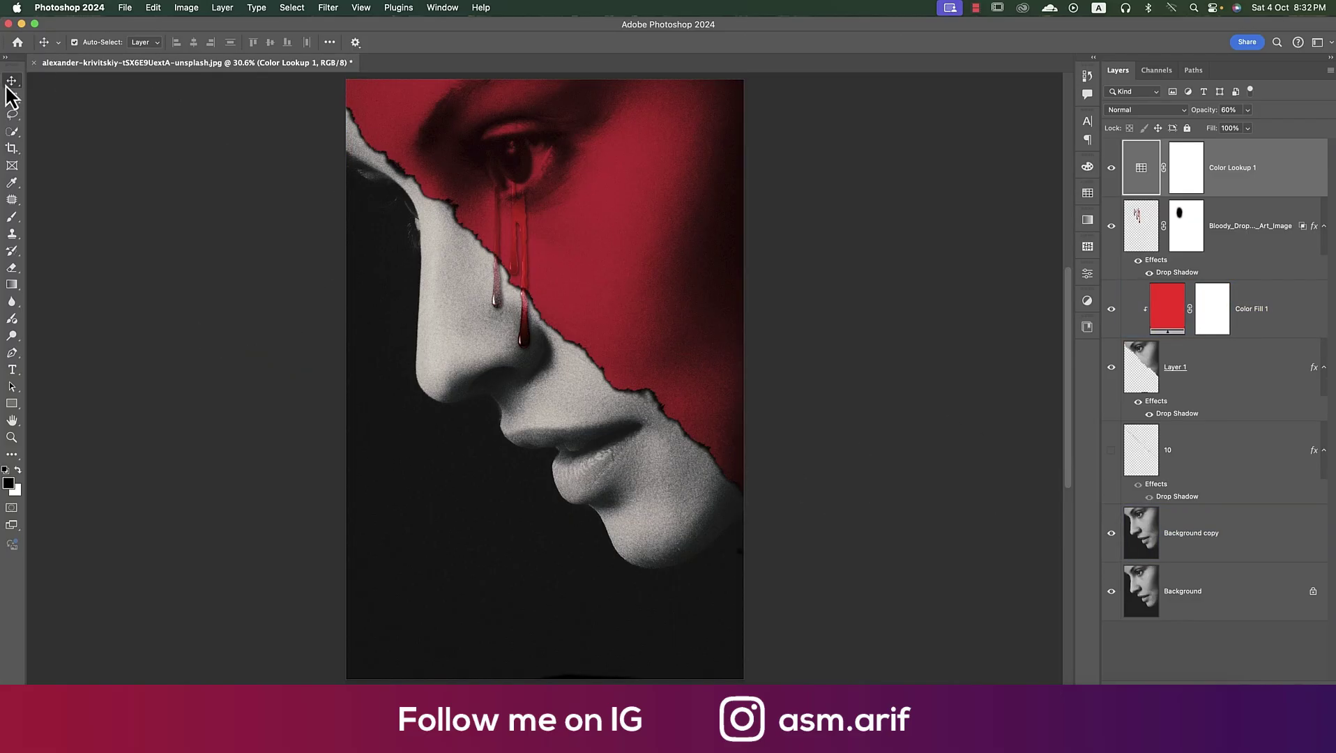
left_click(491, 583)
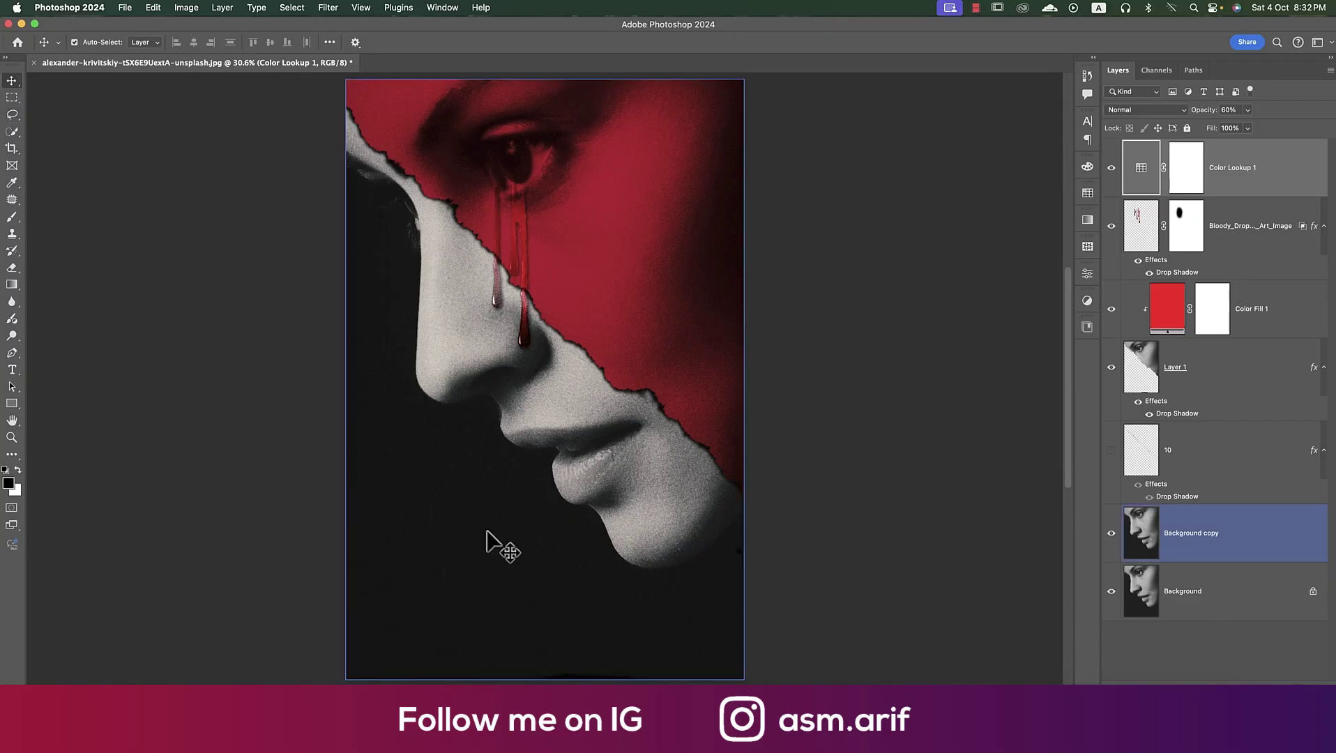
key("super+alt+a")
left_click(12, 370)
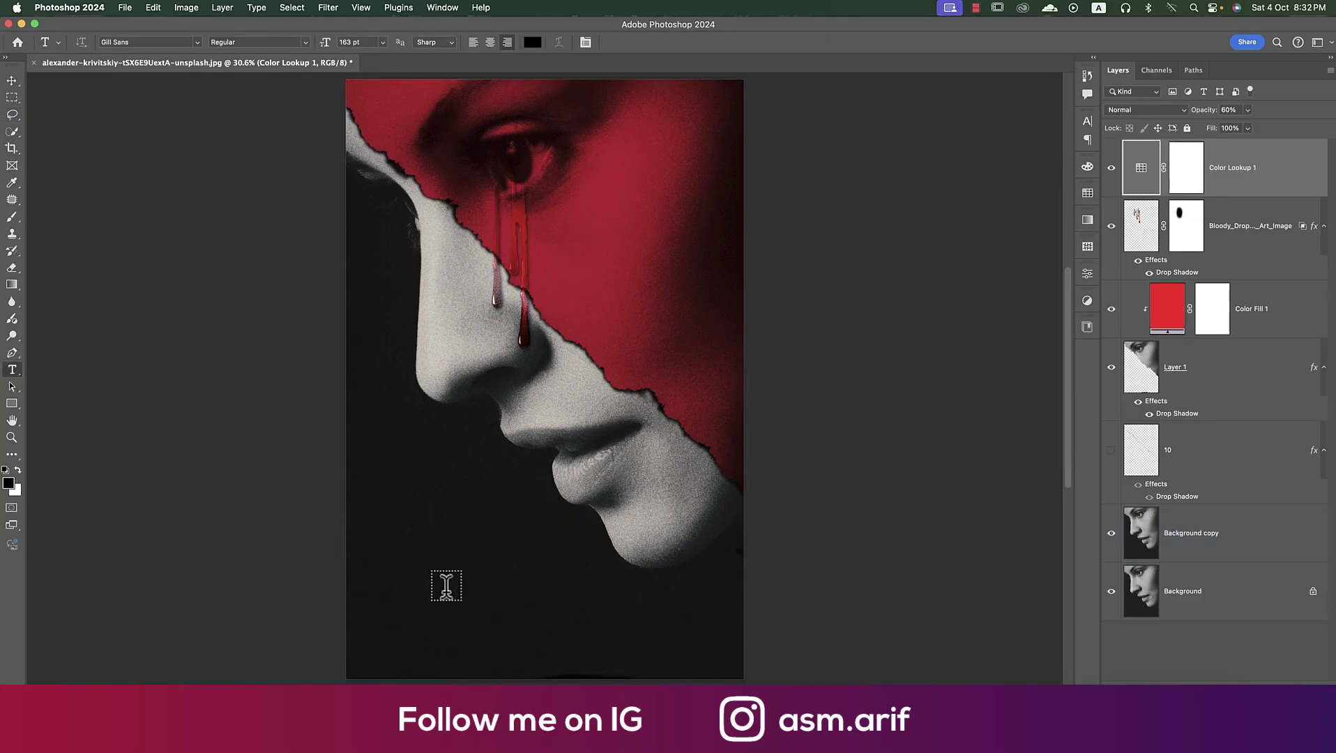
left_click(418, 566)
key("BackSpace")
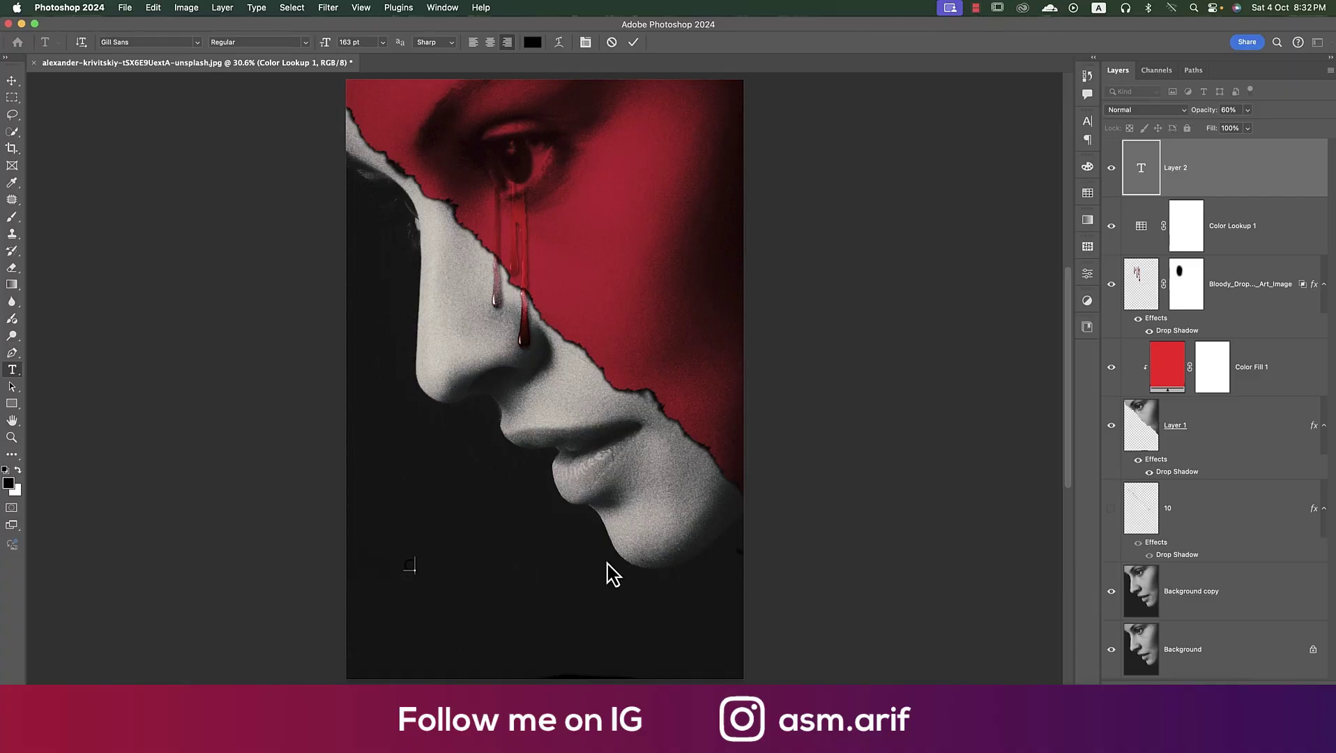
type("COLOR")
key("super+a")
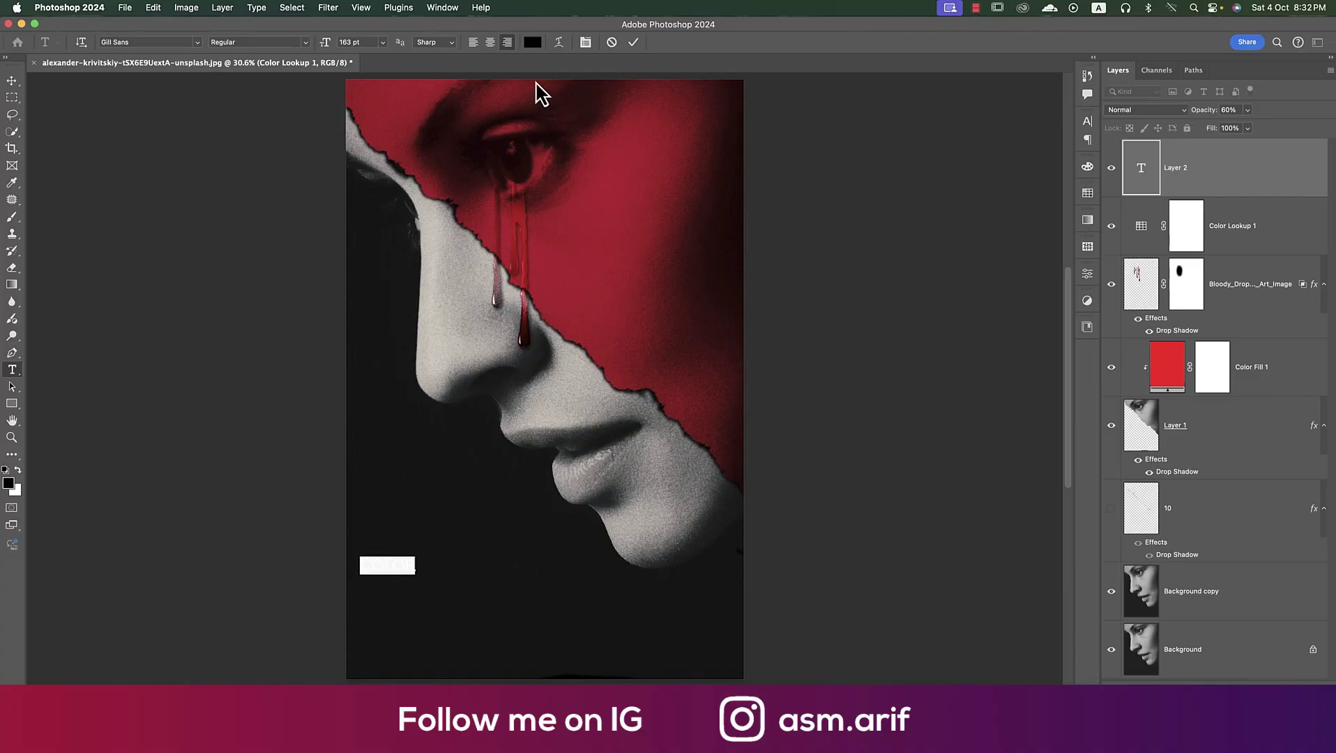
Make the COLOR text white and commit it
left_click(532, 42)
left_click_drag(575, 113, 434, 13)
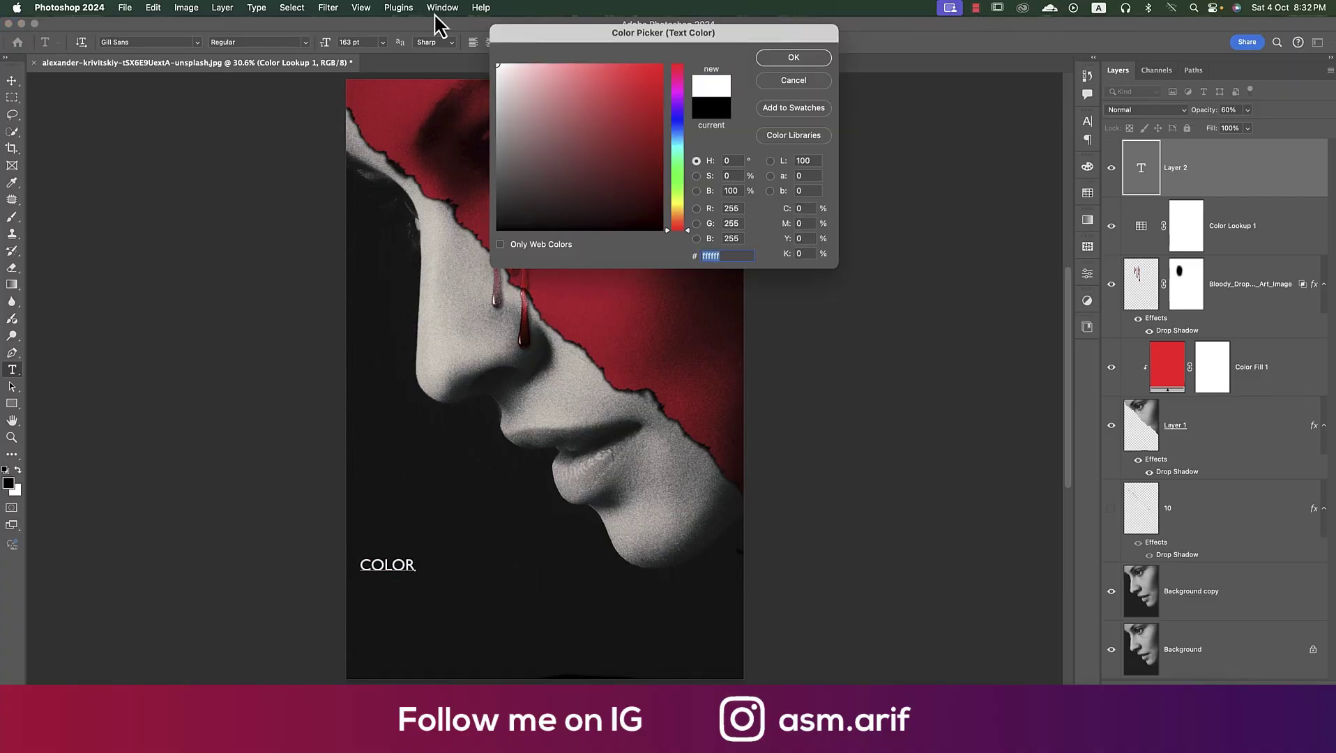
left_click(775, 55)
left_click(11, 80)
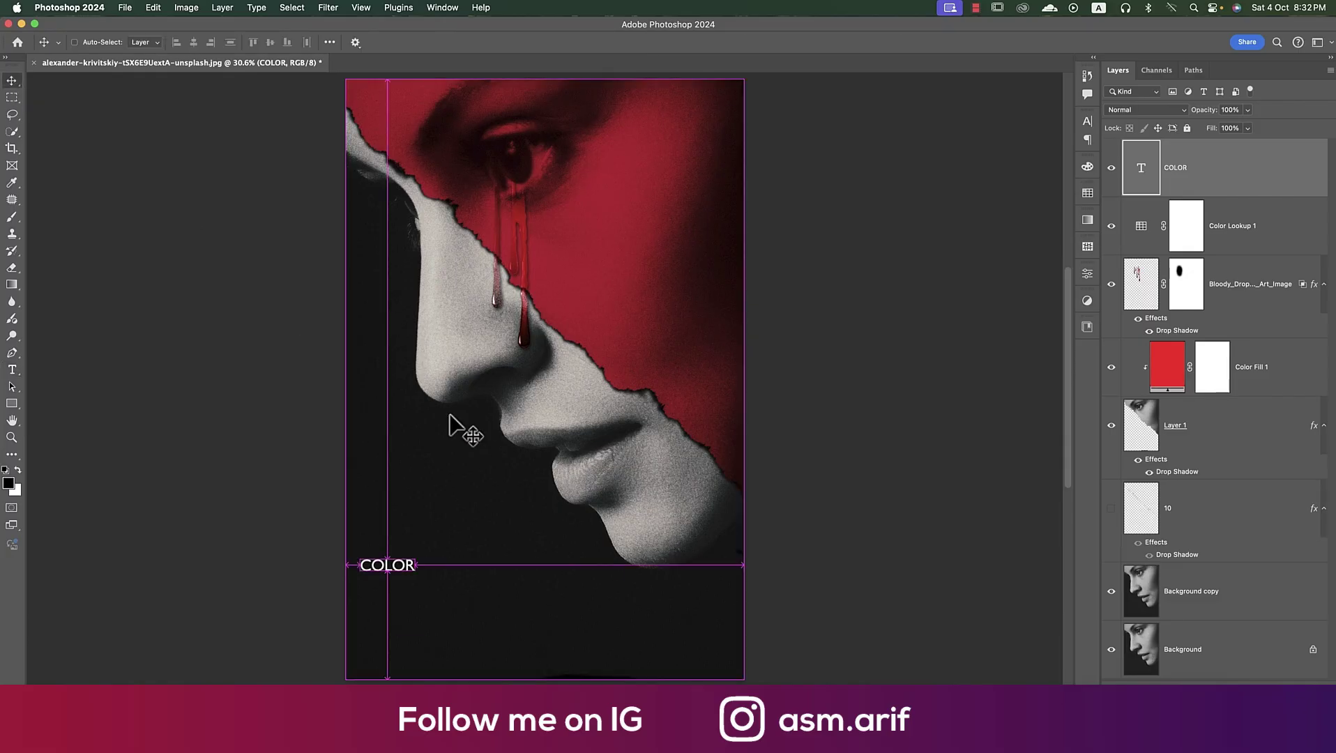
key("super+t")
Enlarge the COLOR title and set its font to Poppins Bold
mouse_move(416, 564)
left_mouse_down()
mouse_move(544, 566)
mouse_move(530, 580)
left_mouse_up()
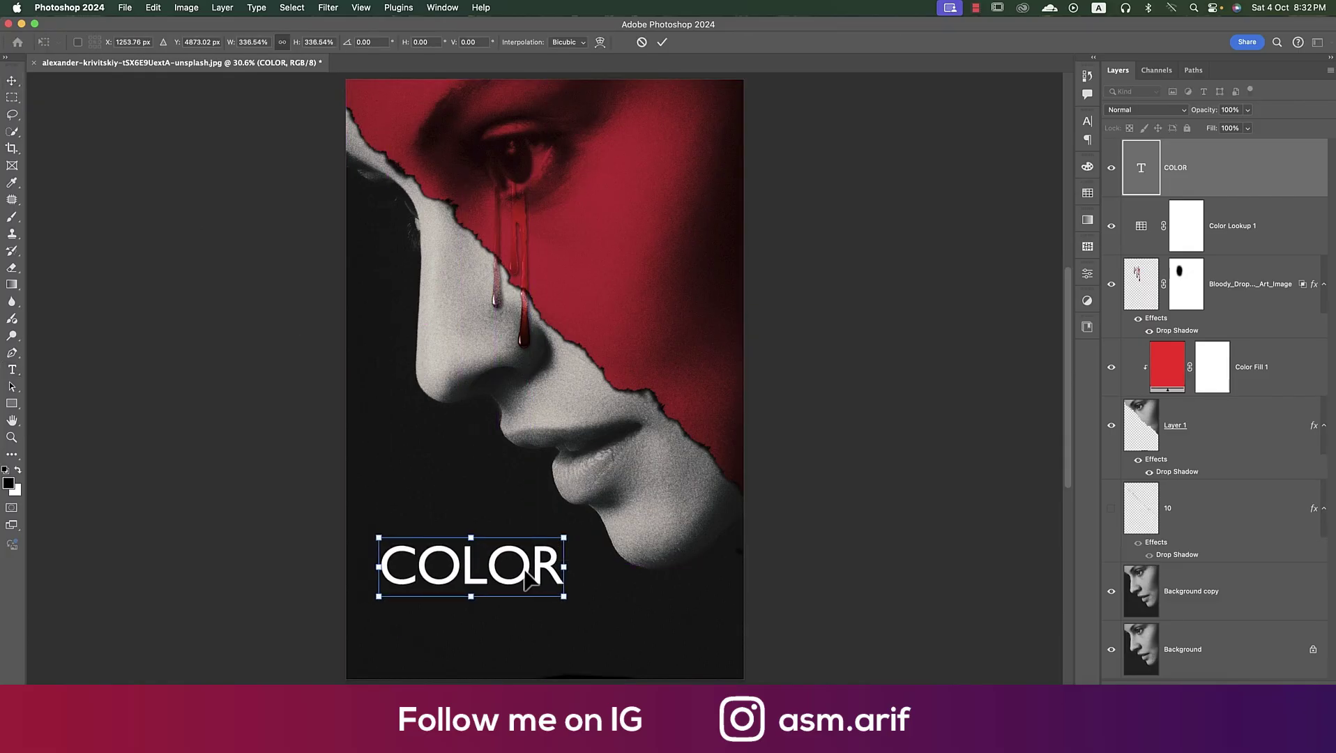
key("Return")
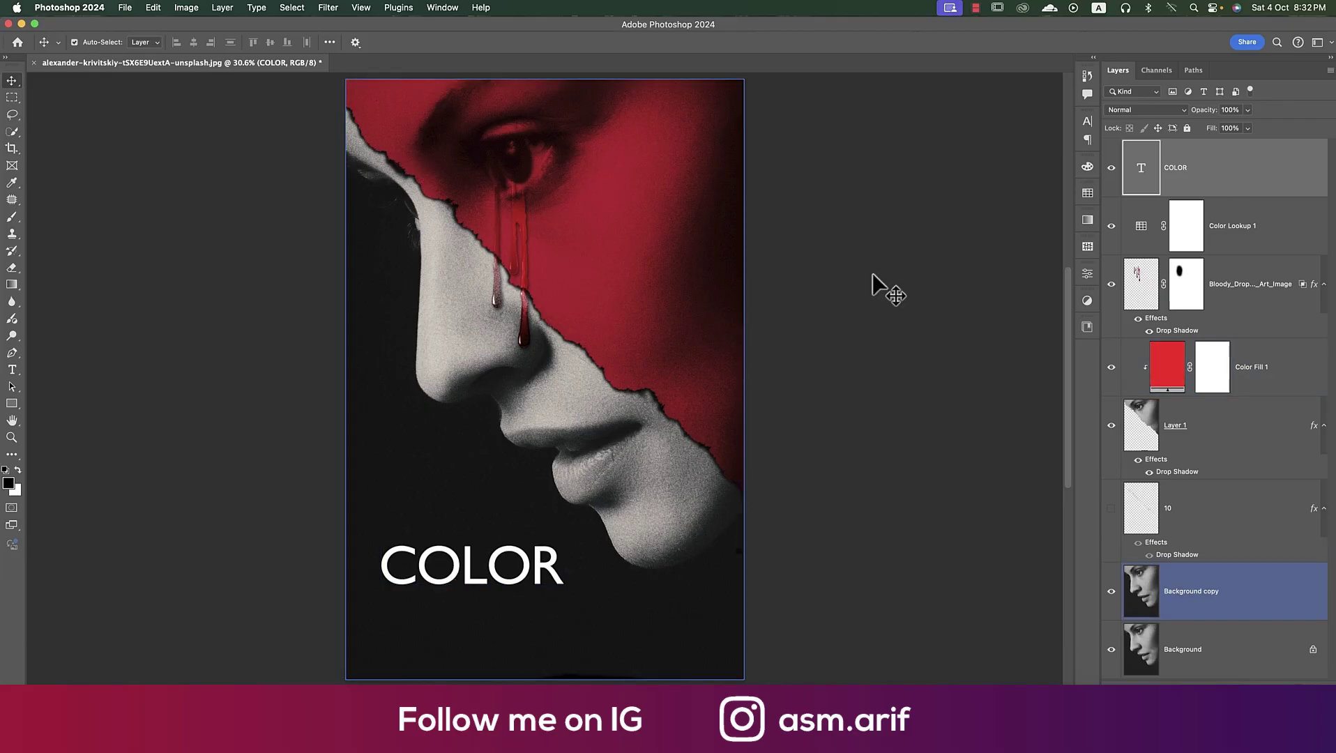
left_click(1086, 121)
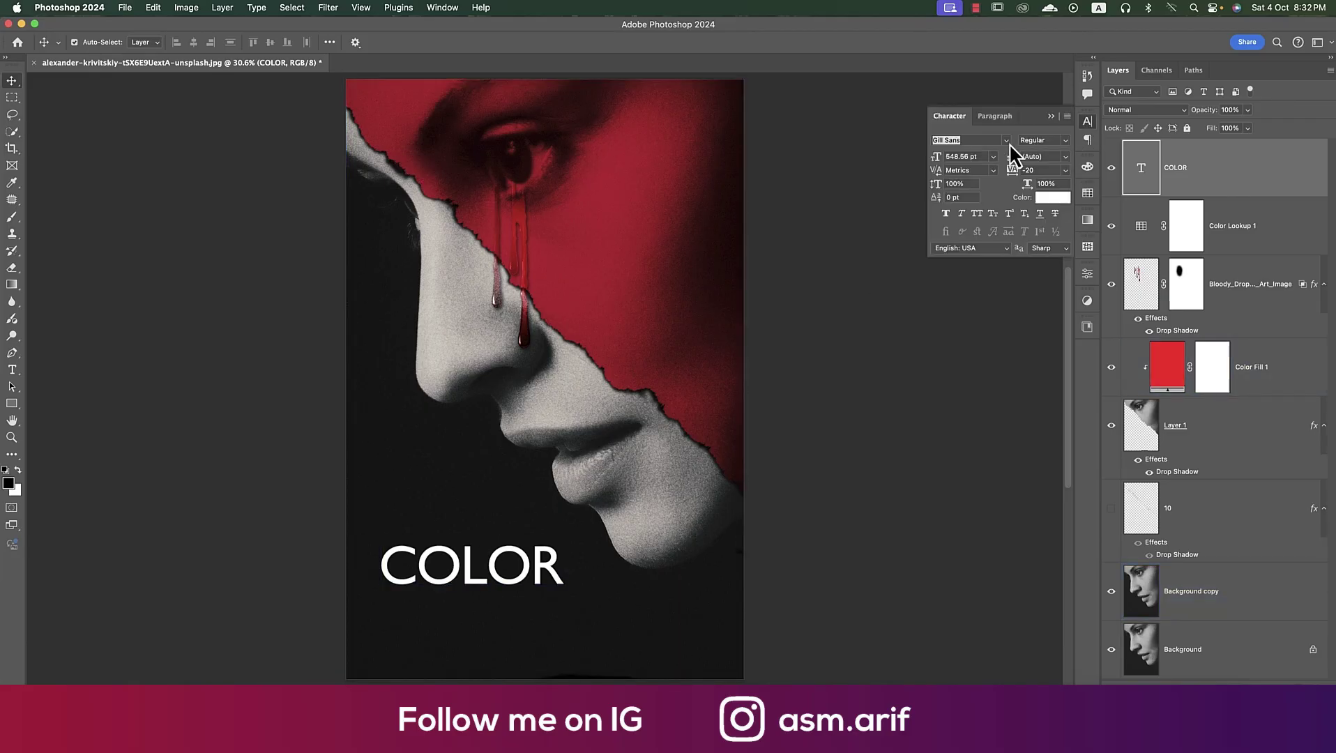
left_click(980, 140)
type("Poppins")
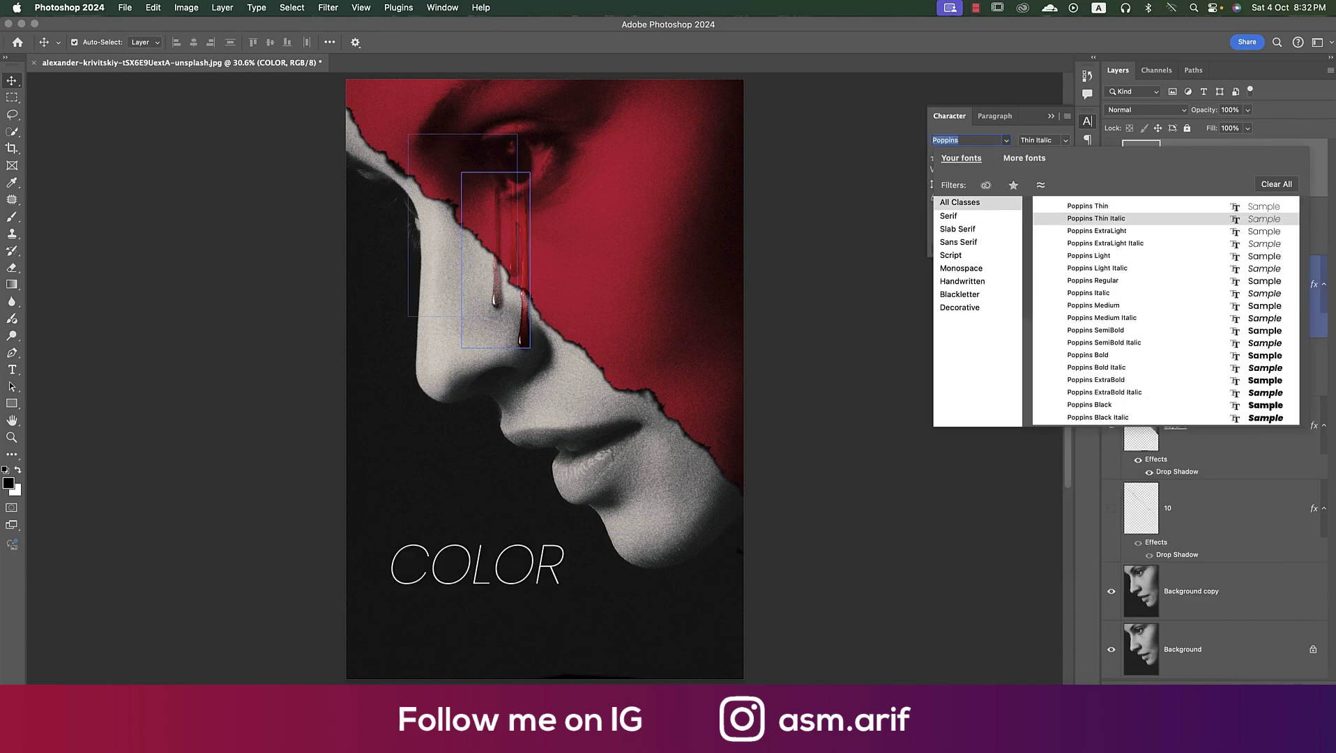
left_click(1266, 357)
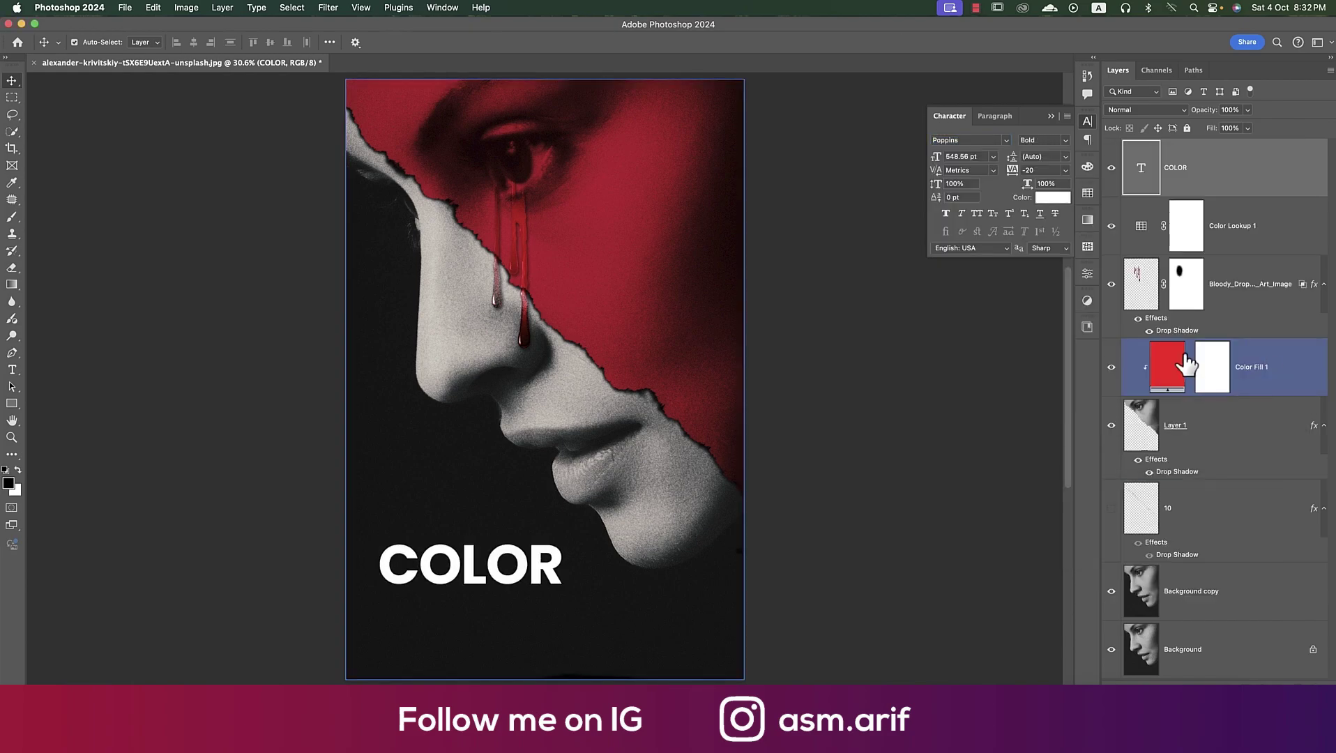
double_click(497, 563)
Color the second O of COLOR deep red (ca0014), sampled from the poster
left_click_drag(494, 564, 522, 563)
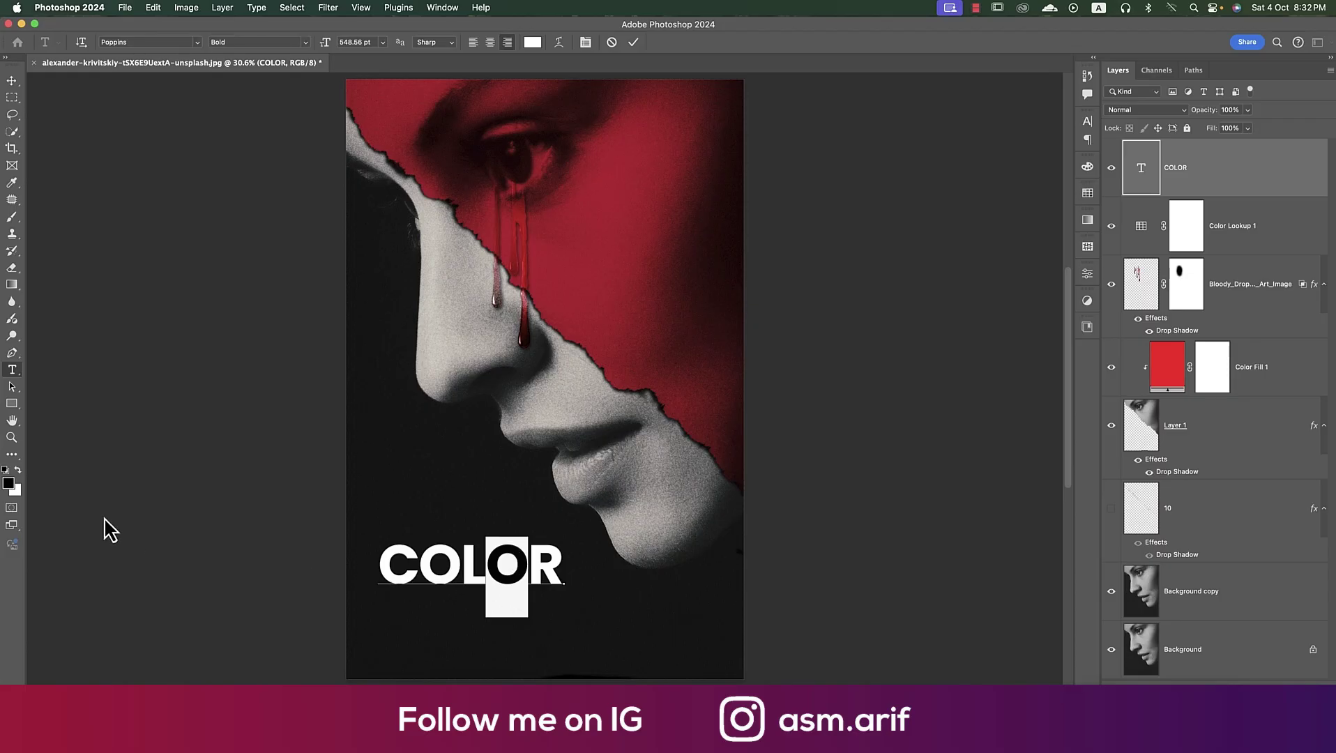
left_click(8, 483)
left_click(587, 302)
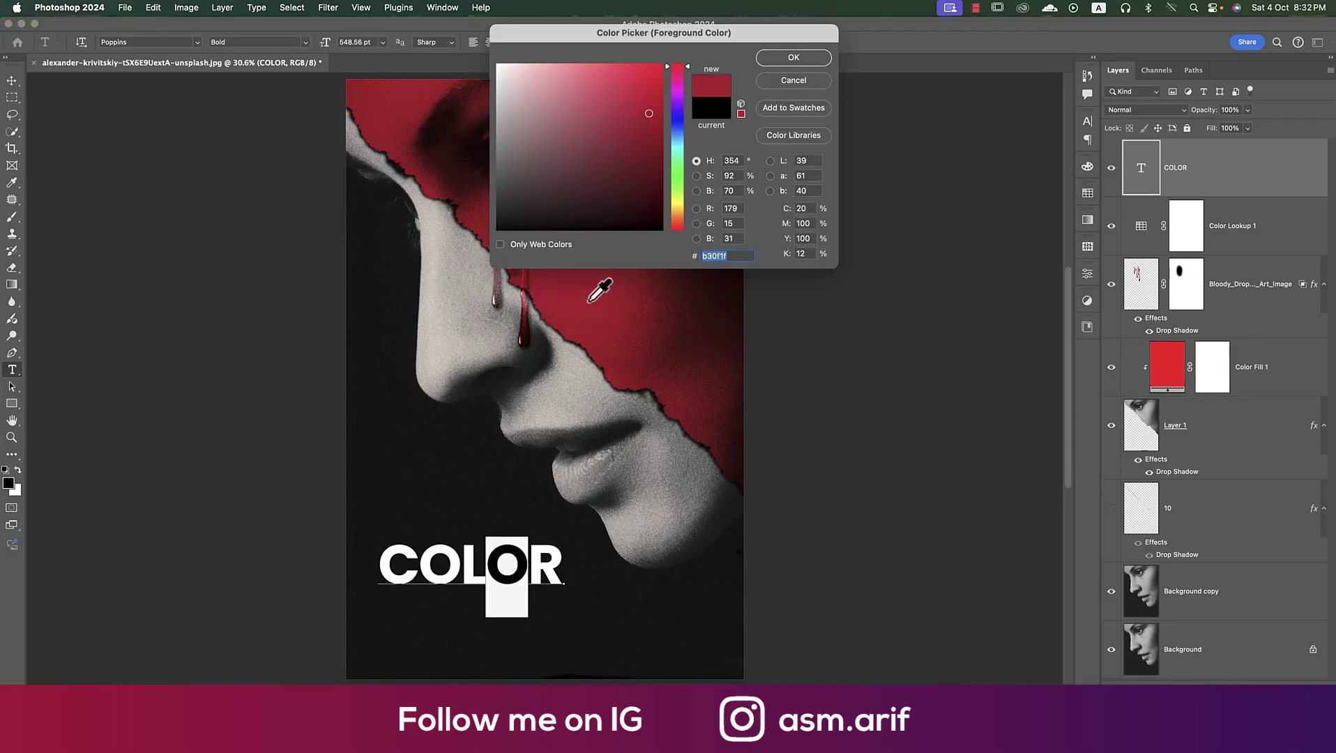
left_click_drag(649, 115, 664, 99)
right_click(725, 255)
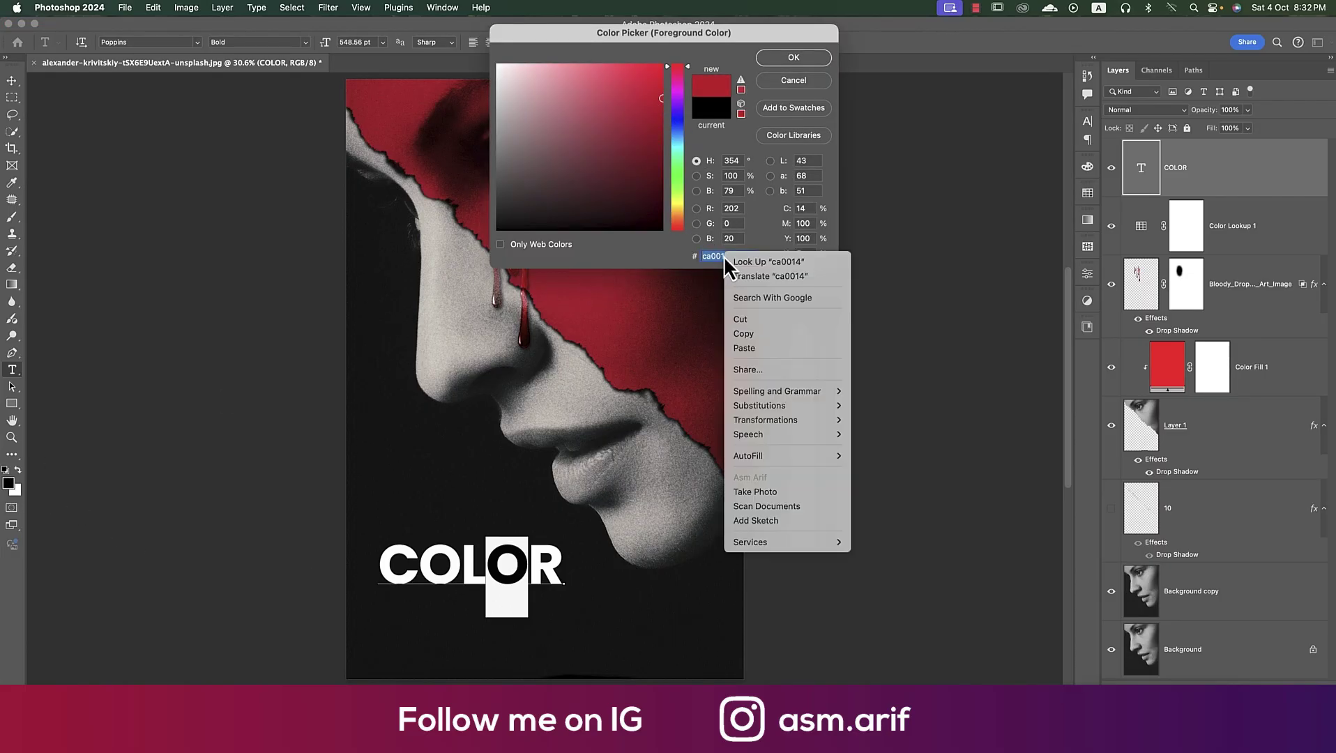
left_click(749, 334)
left_click(793, 59)
Apply the same red to the first O and commit the text
left_click(445, 570)
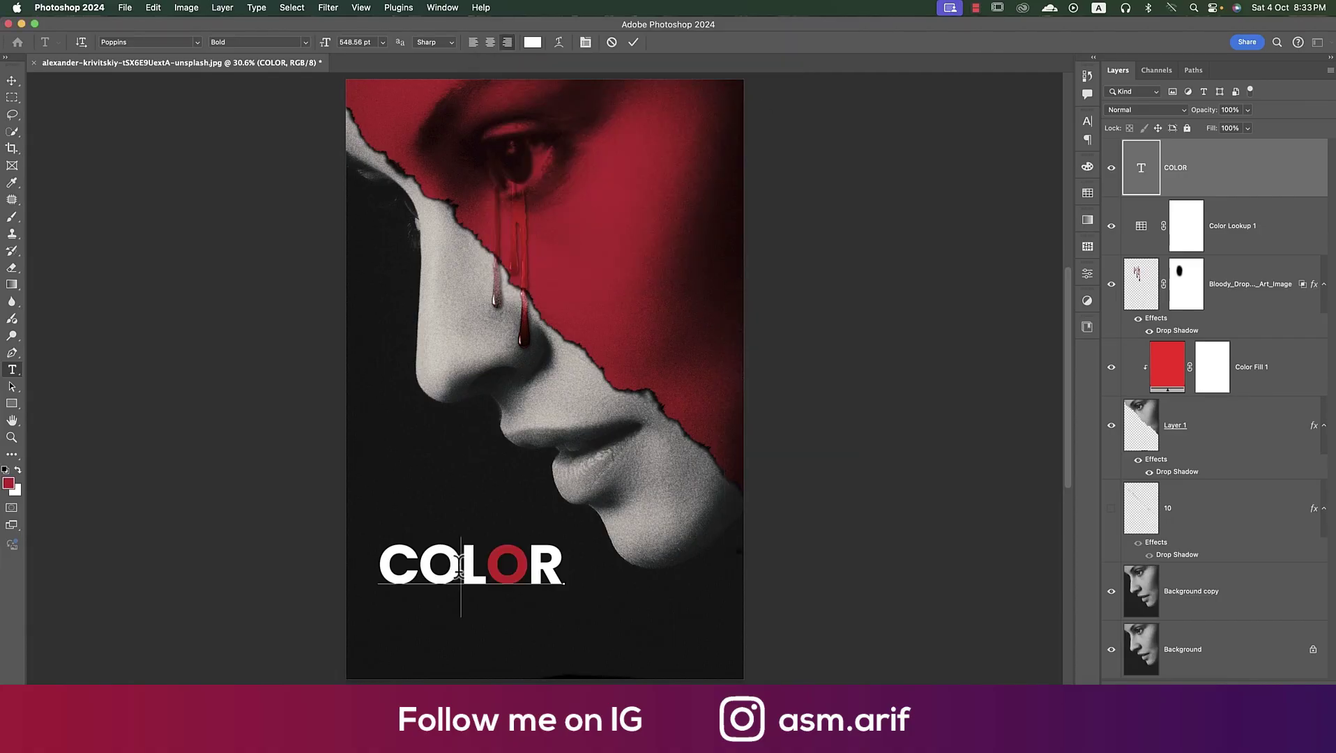
left_click_drag(460, 570, 419, 570)
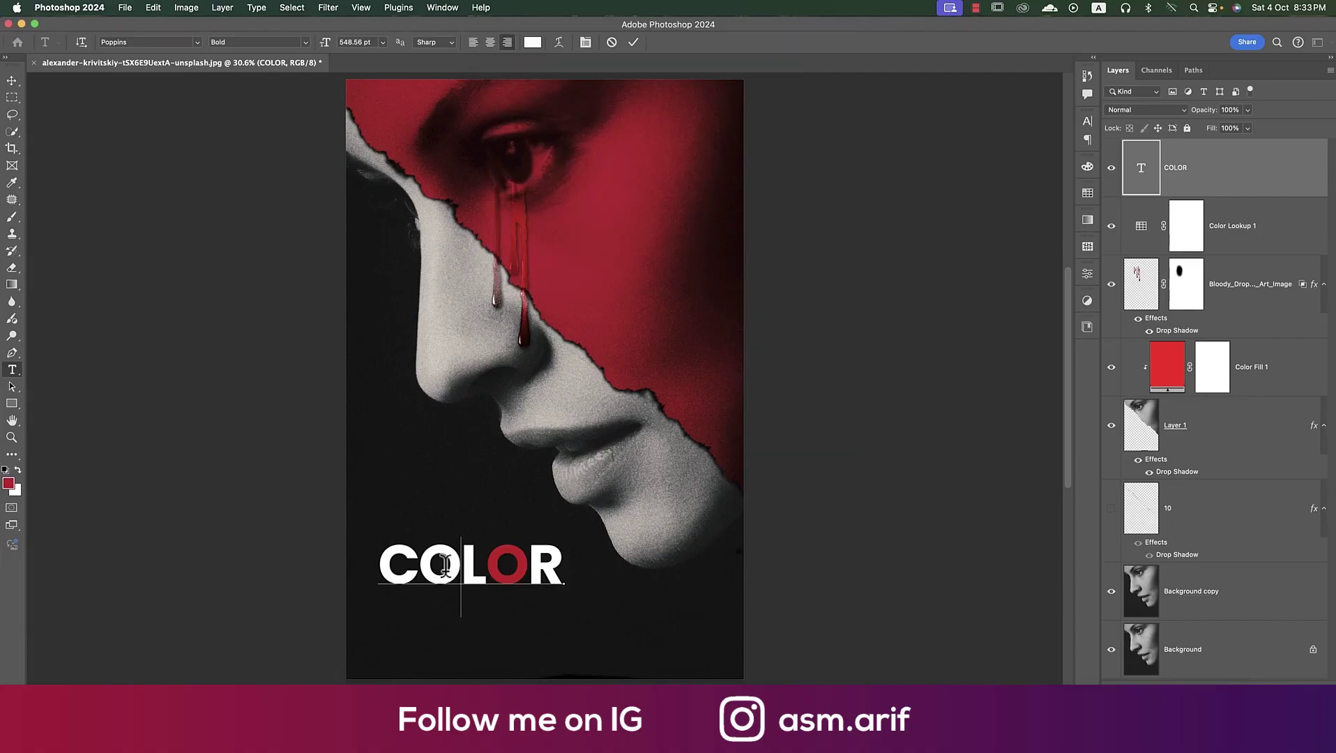
left_click(9, 482)
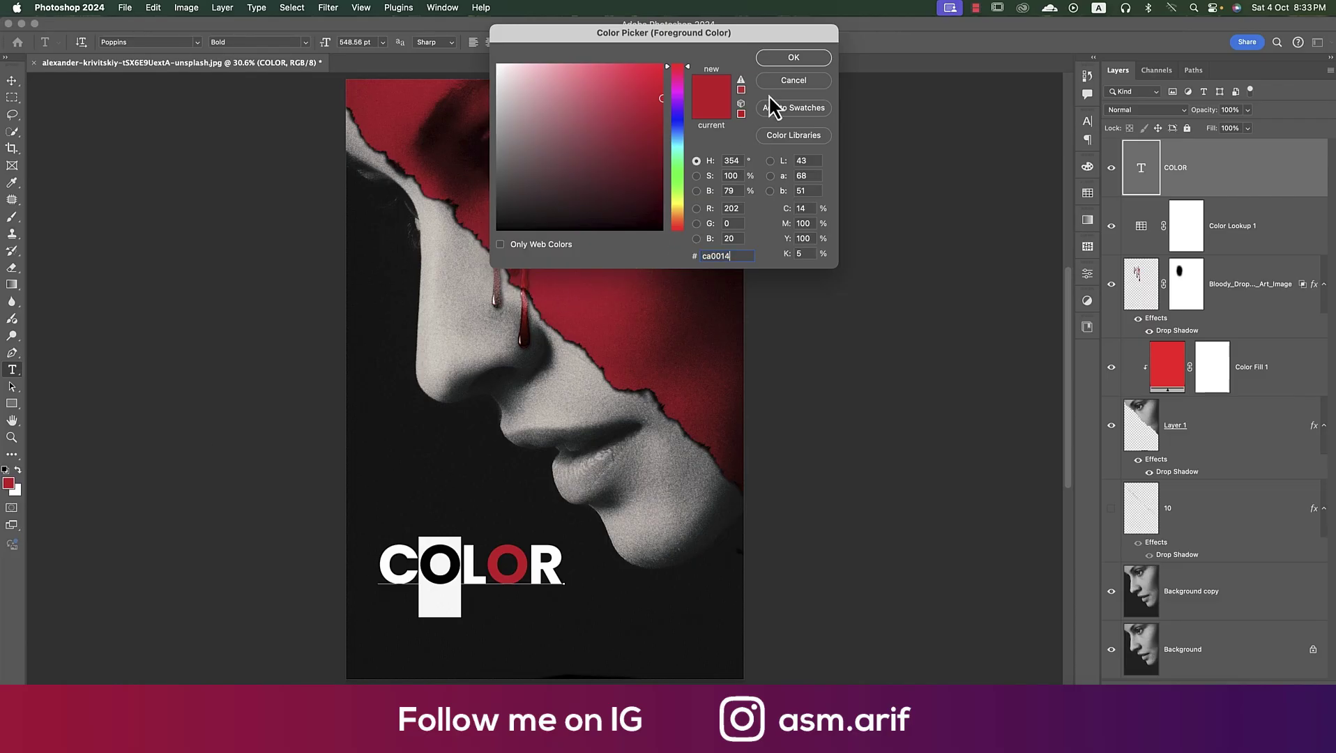
left_click(802, 63)
left_click(11, 80)
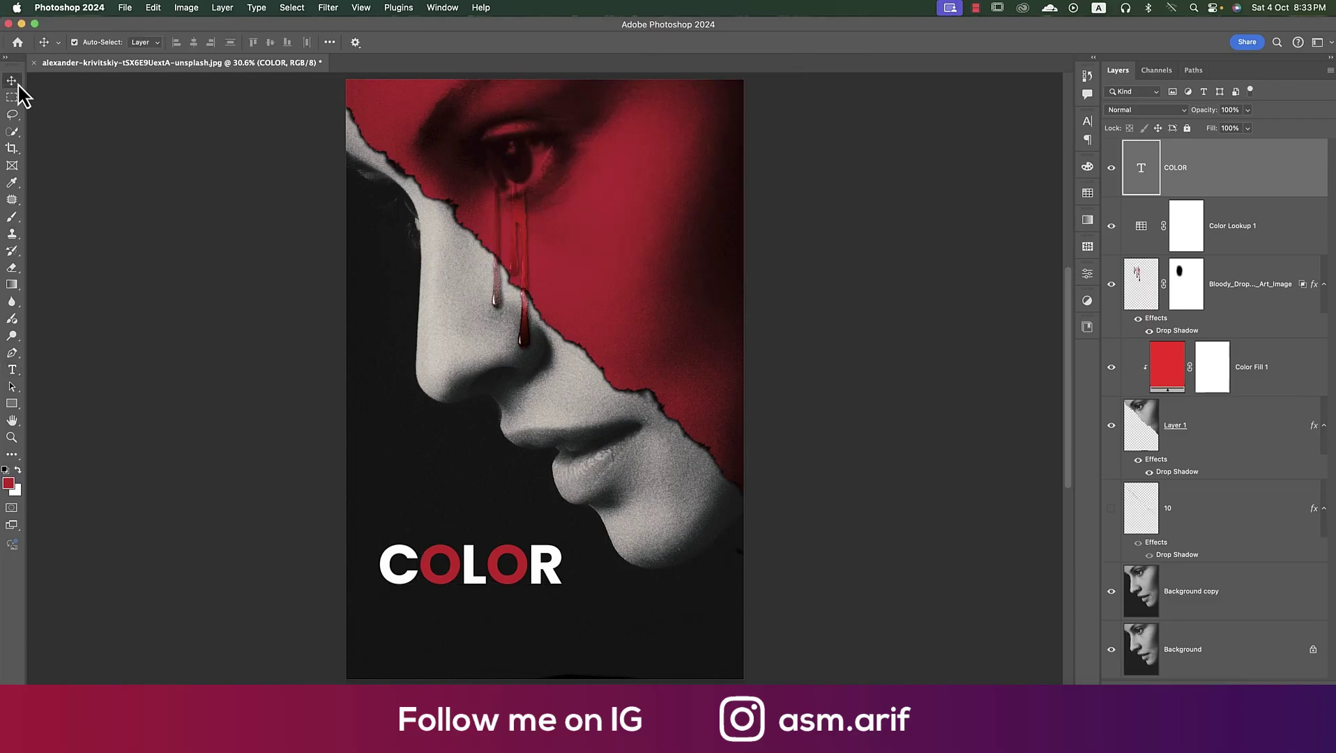
Place the pngfind credits PNG, scaled down beneath COLOR, and invert it to light text
left_click(124, 7)
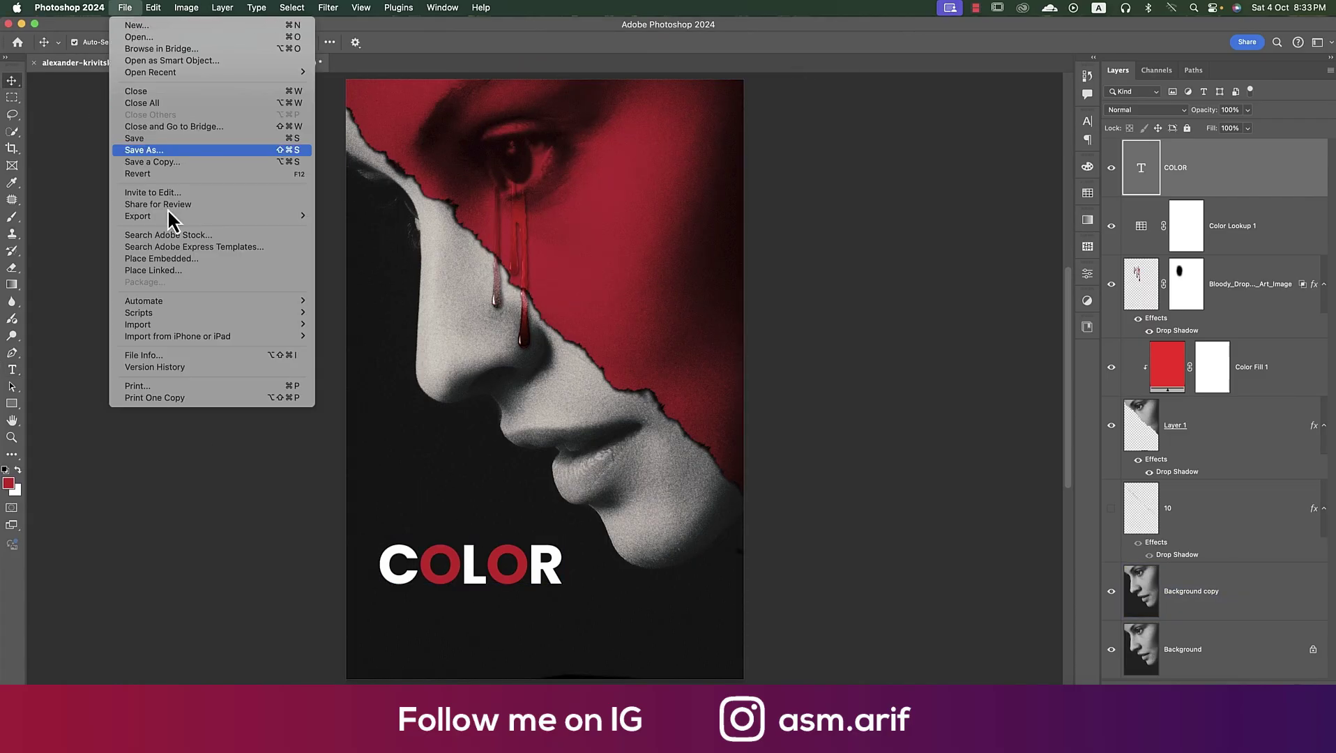
left_click(172, 260)
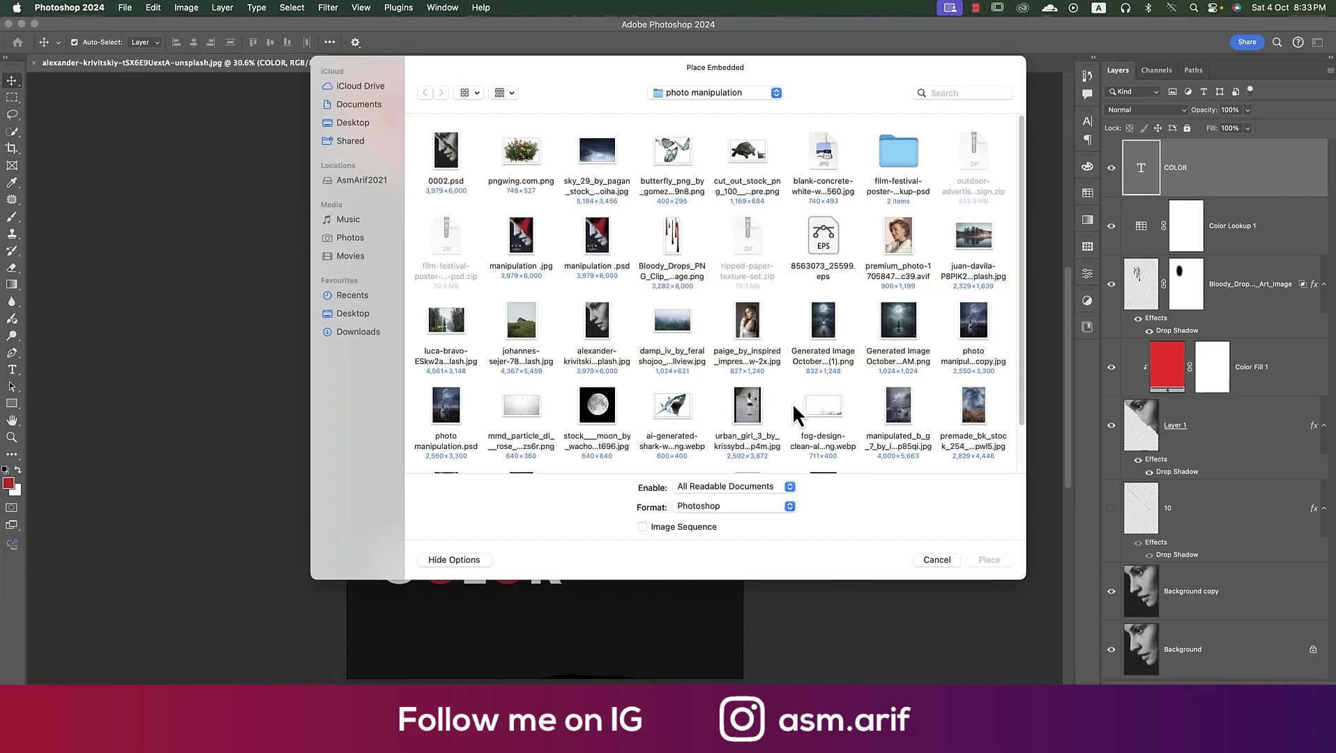
scroll(792, 401, "down", 2)
scroll(793, 400, "up", 2)
left_click(743, 92)
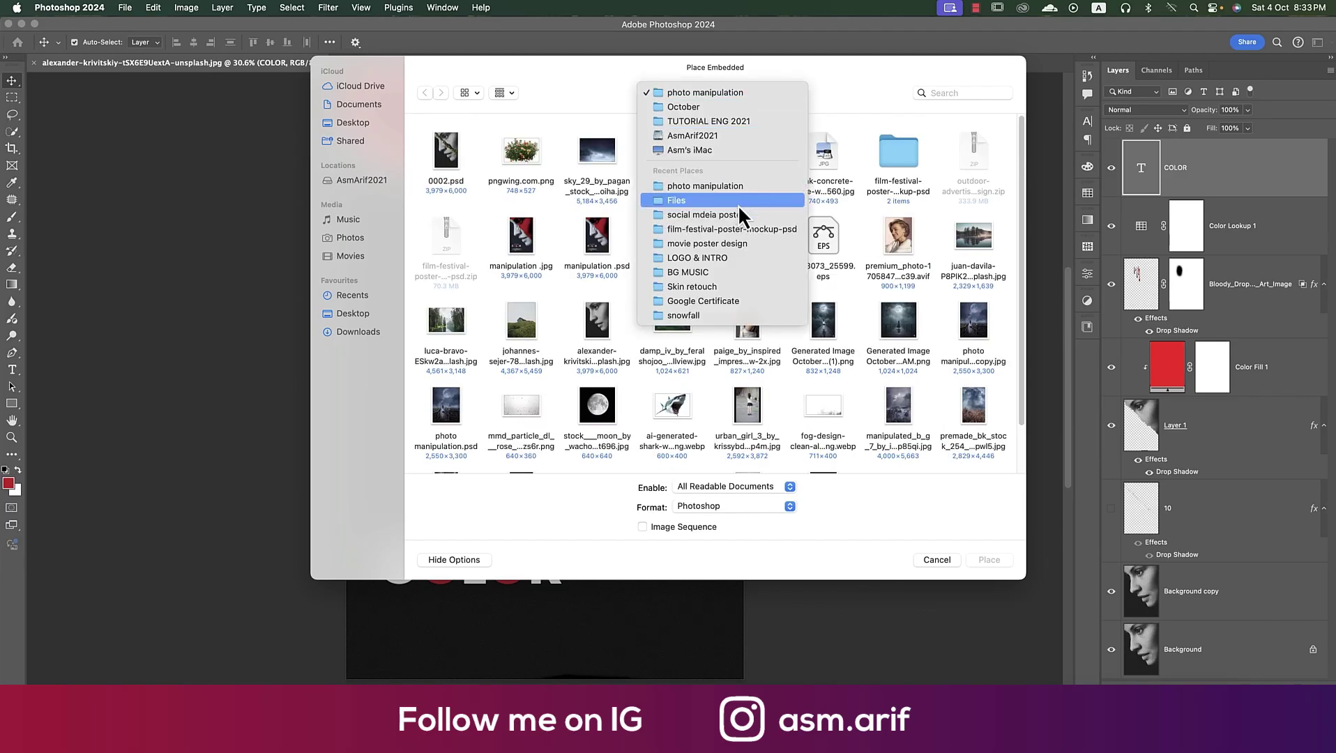
left_click(741, 243)
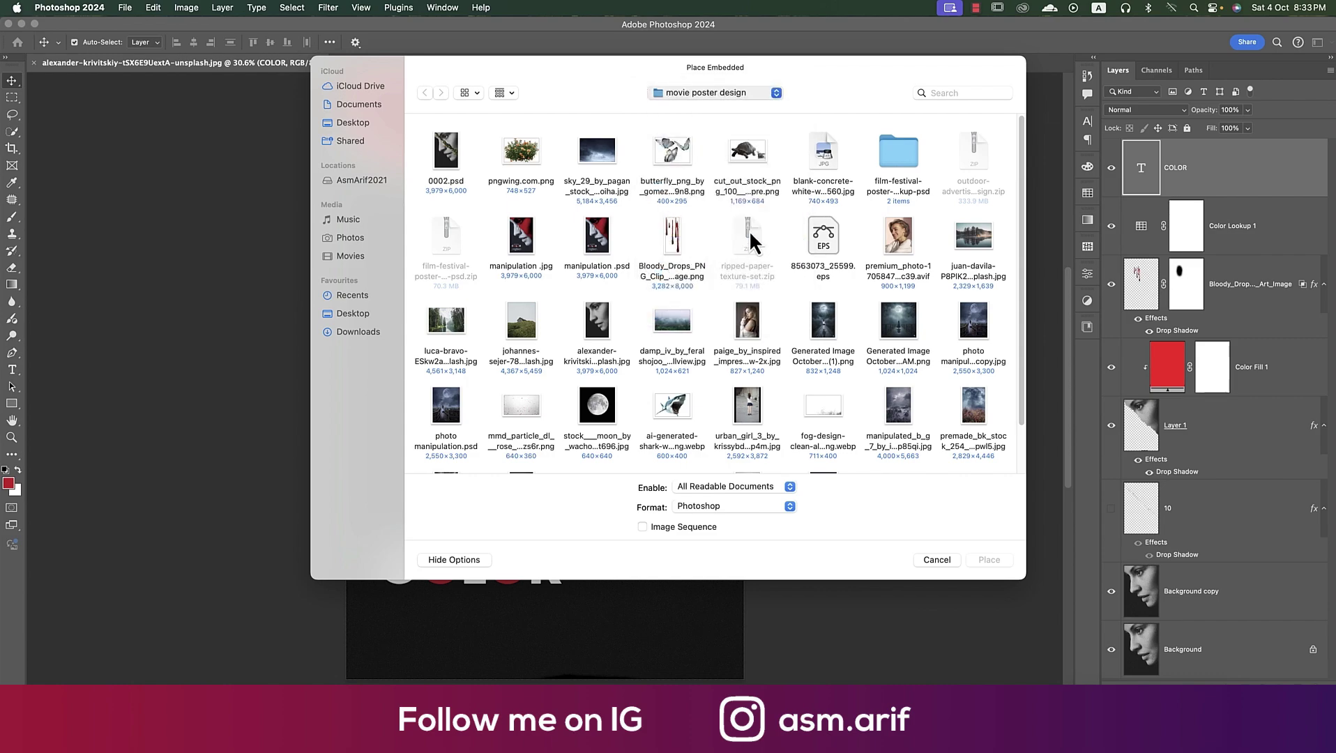
double_click(605, 325)
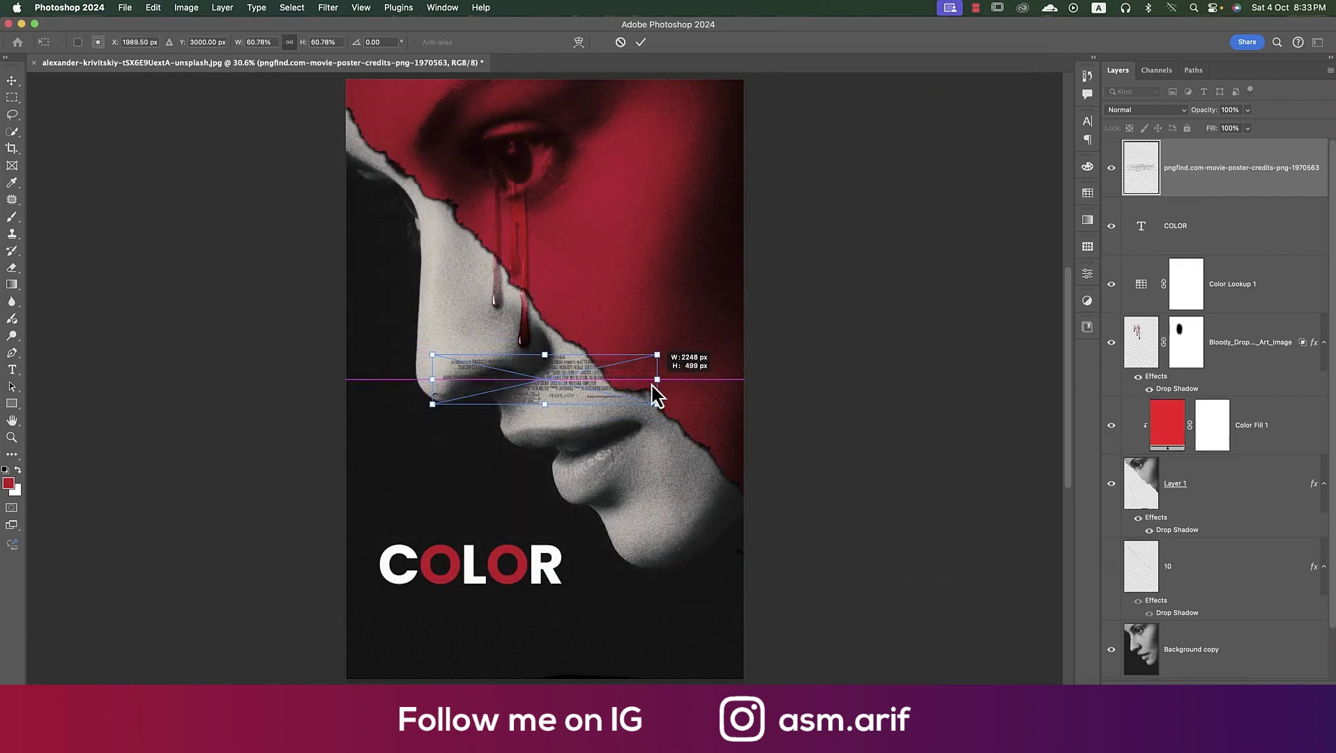
mouse_move(729, 382)
left_mouse_down()
mouse_move(647, 383)
mouse_move(527, 635)
left_mouse_up()
key("Return")
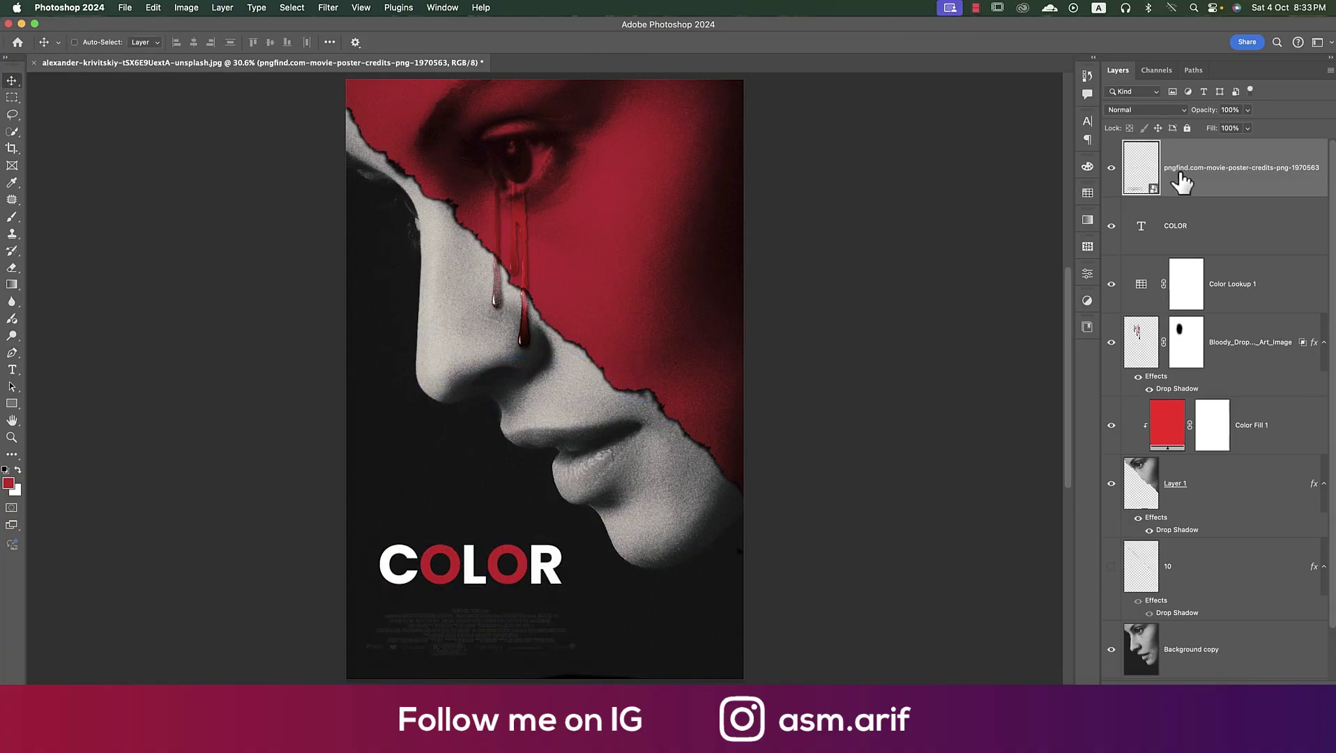
key("ctrl+i")
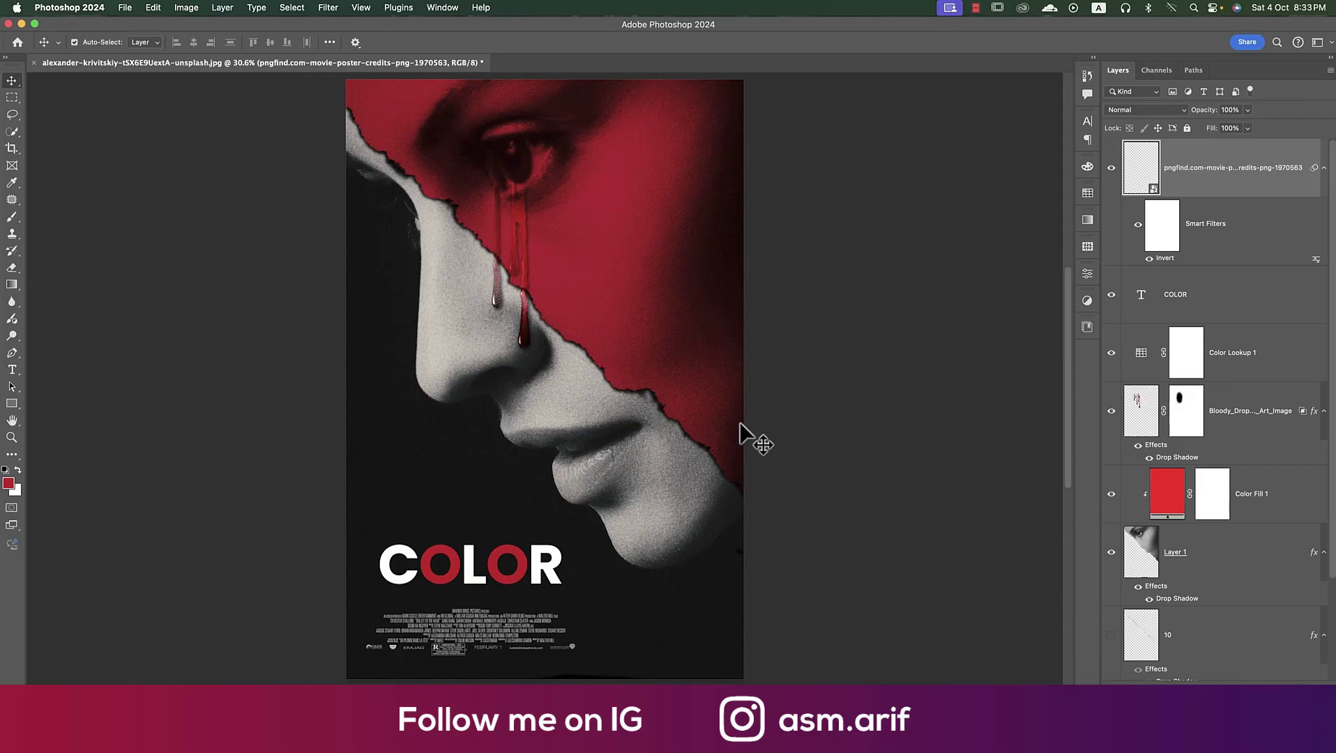
Add a 'NOVEMBER 2025' text line just above COLOR and centre it horizontally on the title
key("t")
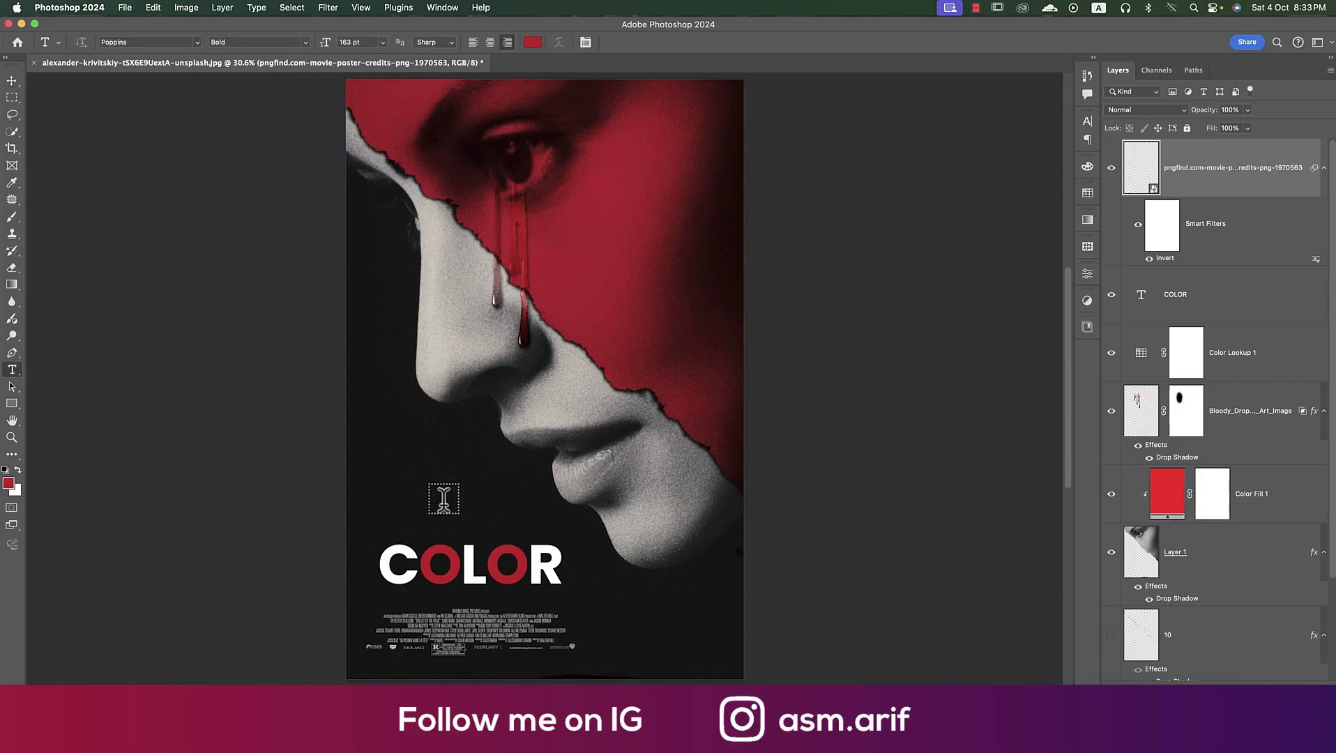
left_click(470, 511)
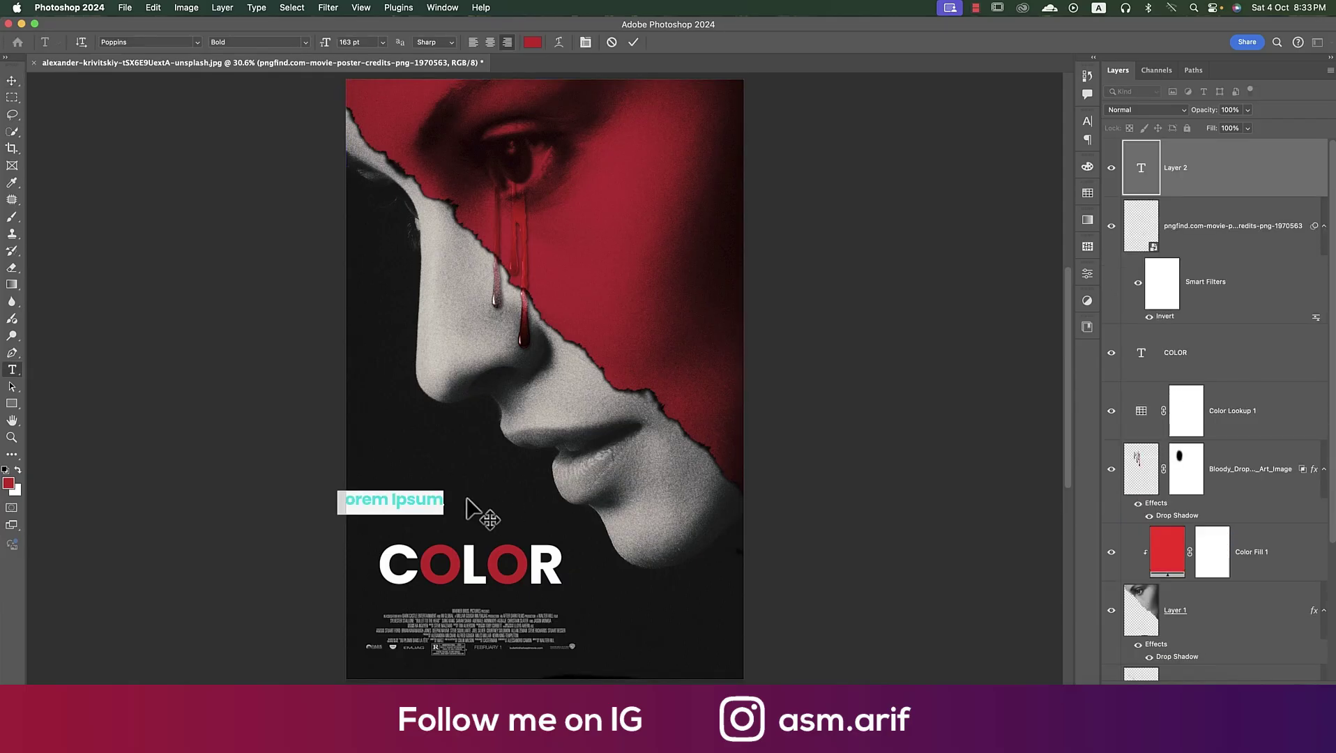
type("NOVEM")
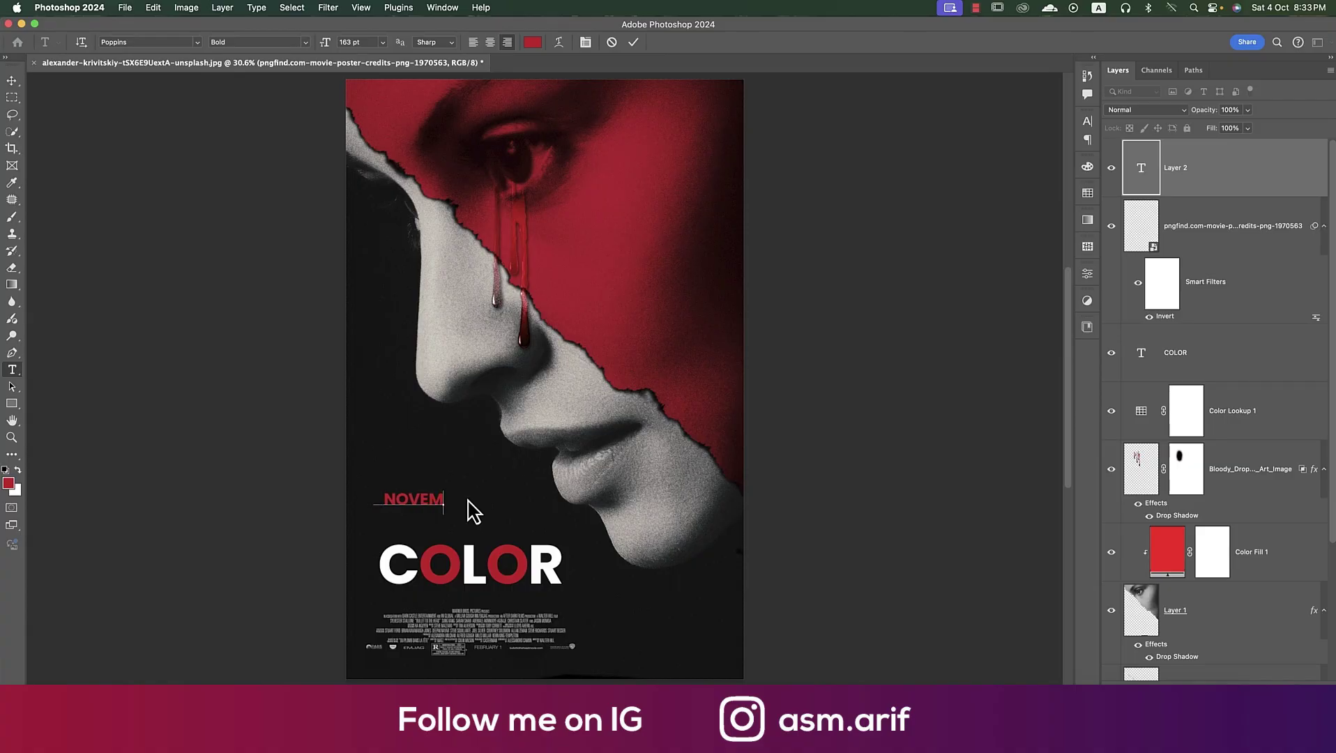
type("BER2")
type("025")
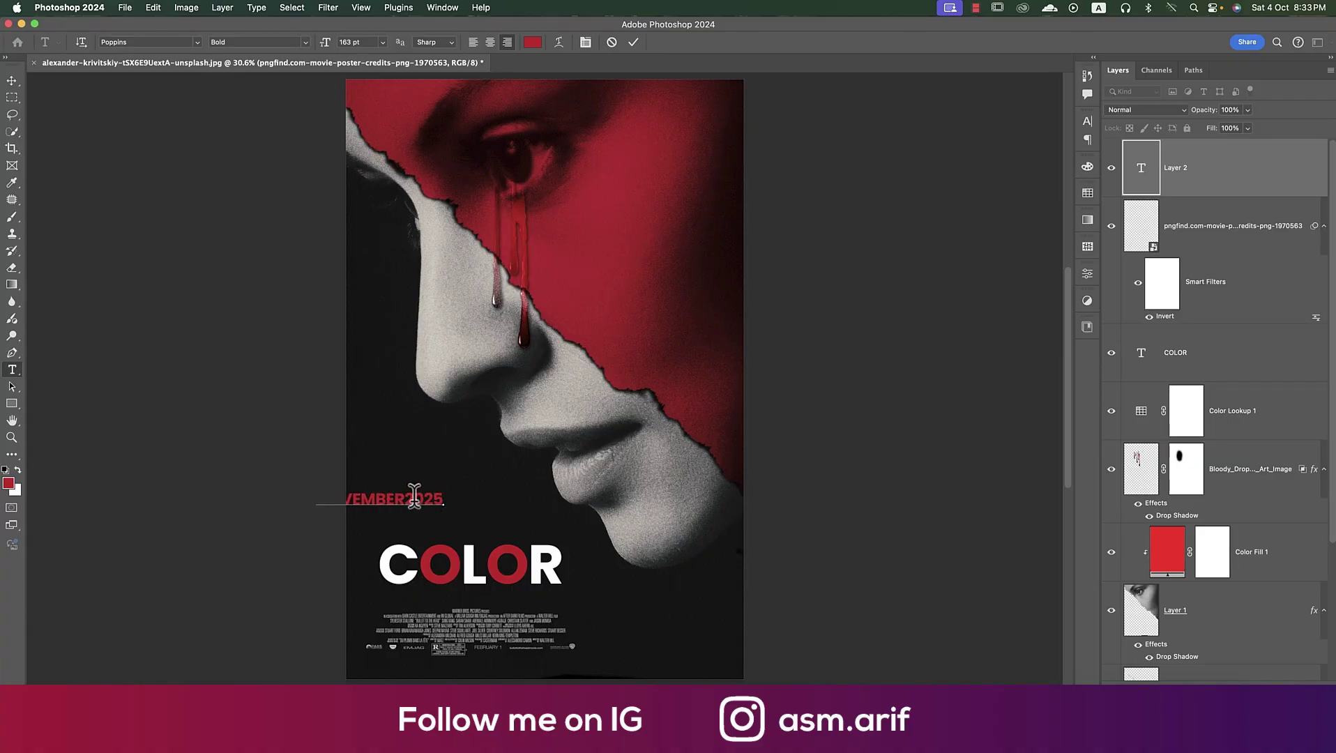
left_click(11, 80)
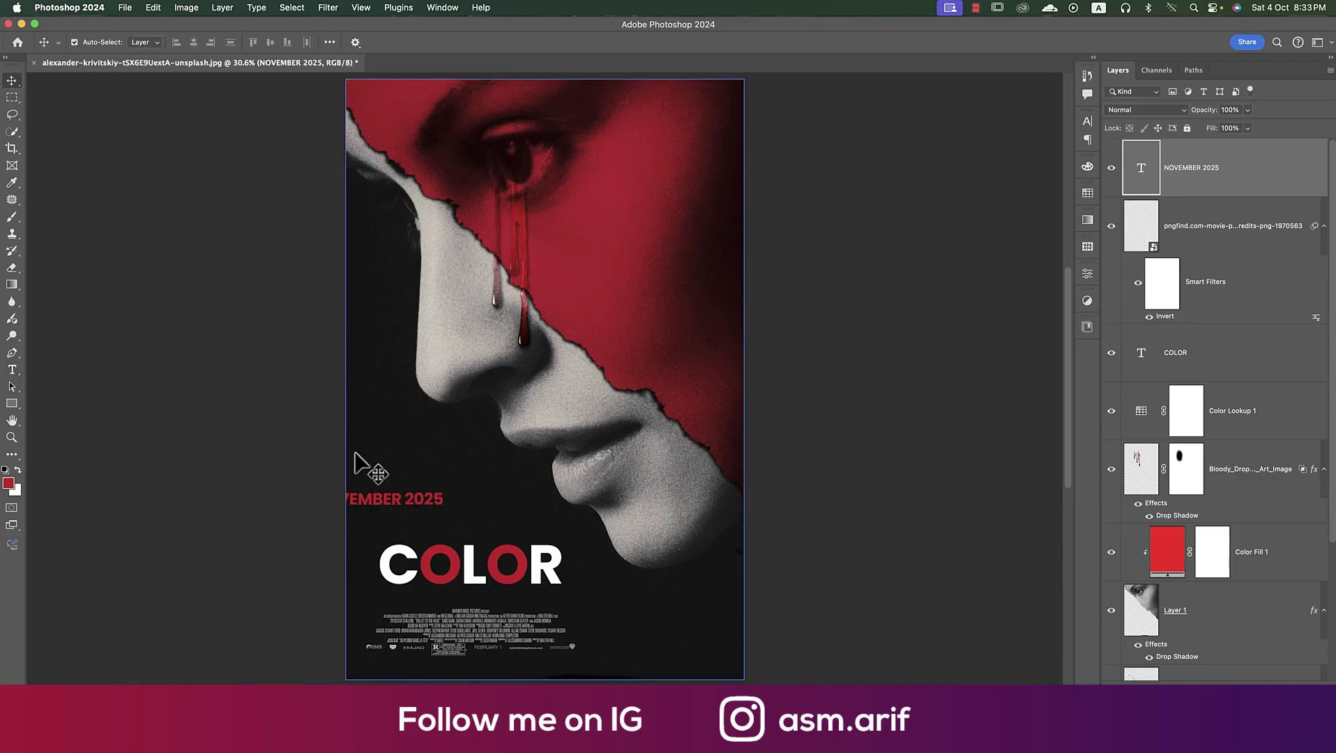
left_click_drag(396, 508, 484, 534)
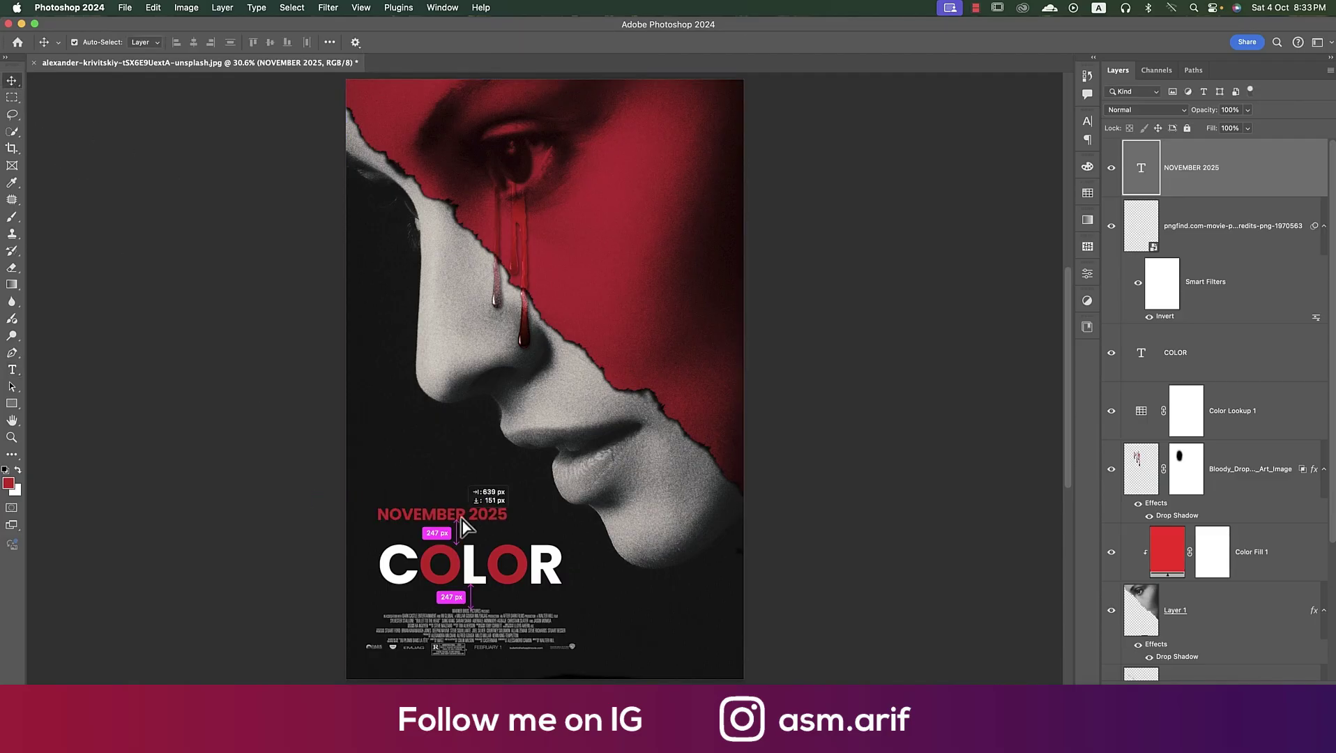
left_click(485, 563, "shift")
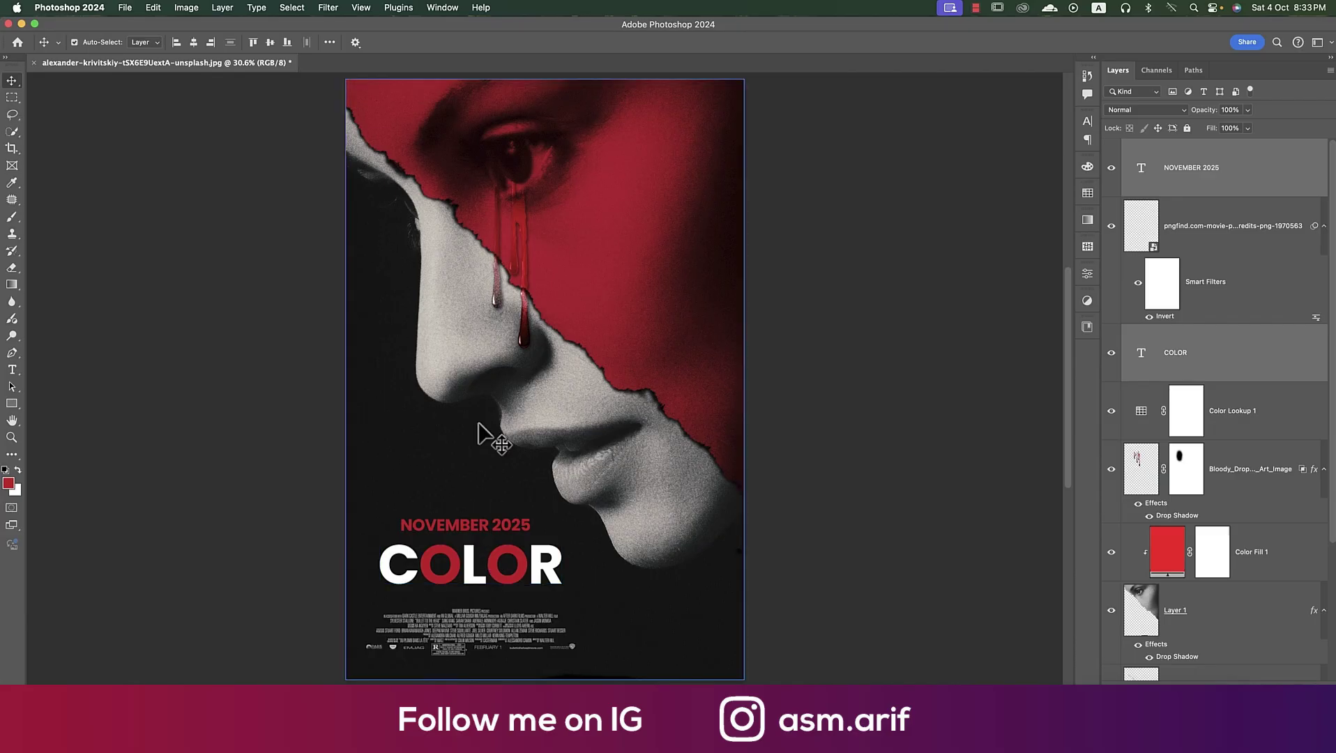
left_click(193, 43)
Give the date line 100 tracking, Regular weight and a 72 pt size
left_click(1185, 184)
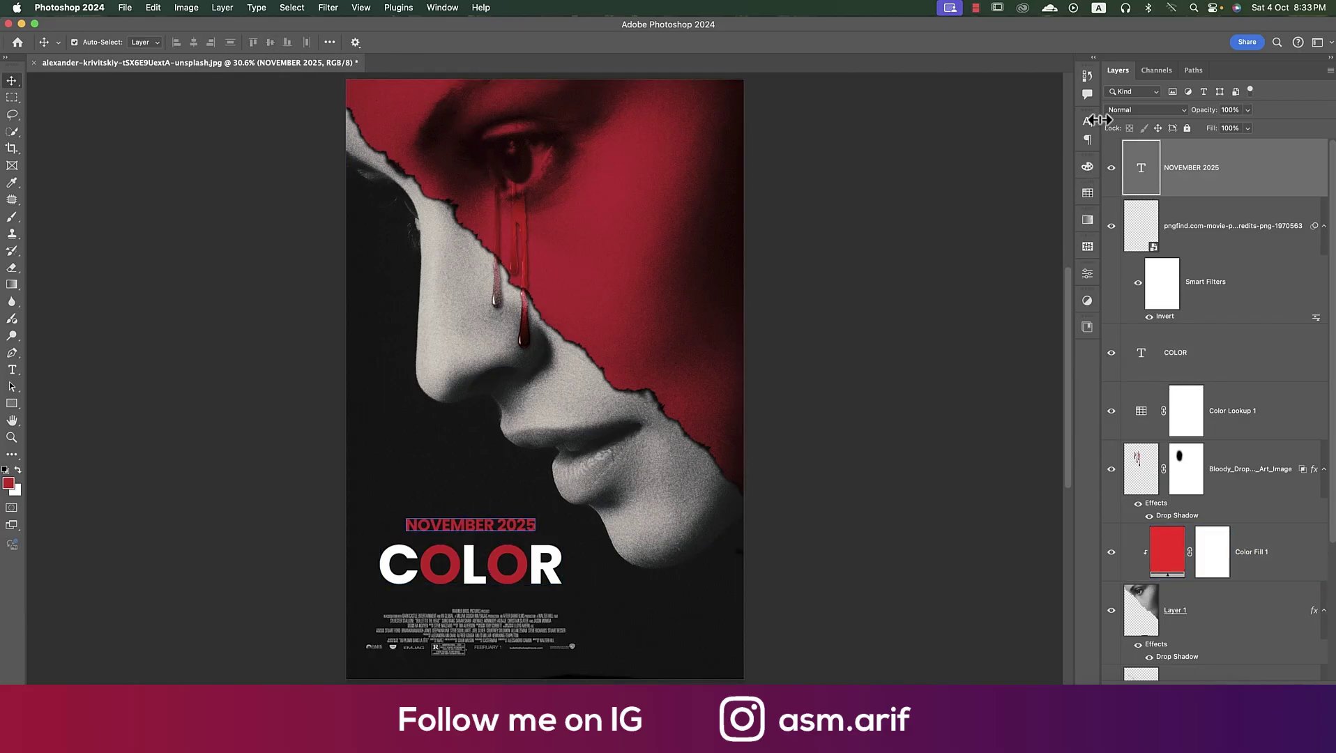
left_click(1087, 120)
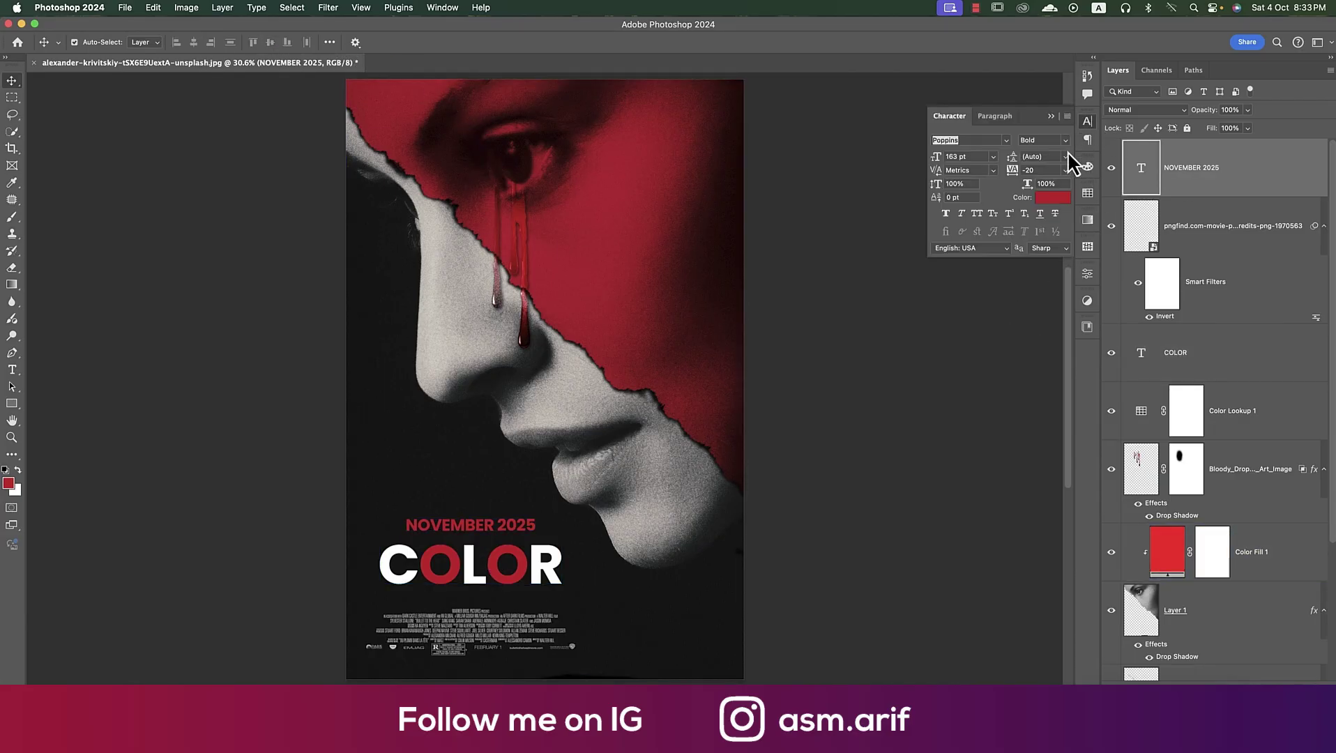
left_click(1010, 171)
key("BackSpace")
type("0")
key("Return")
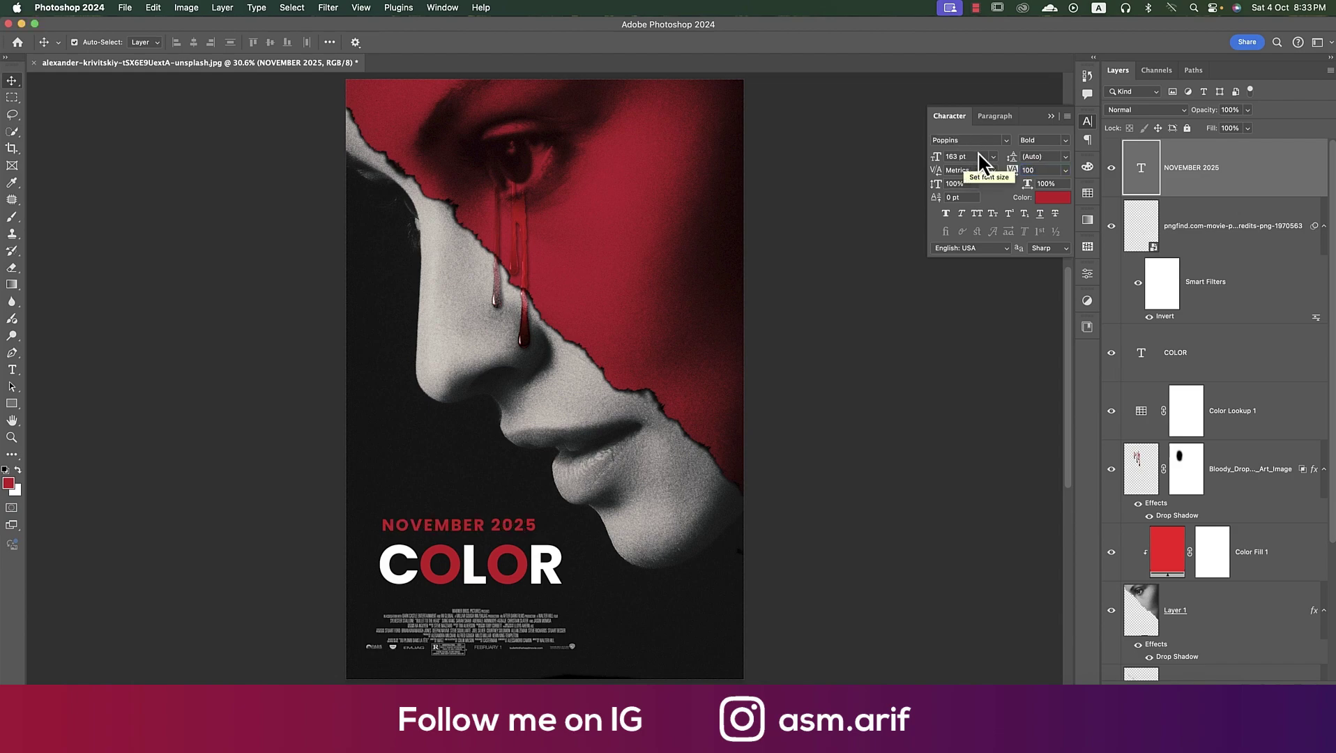
left_click(1065, 139)
left_click(1091, 189)
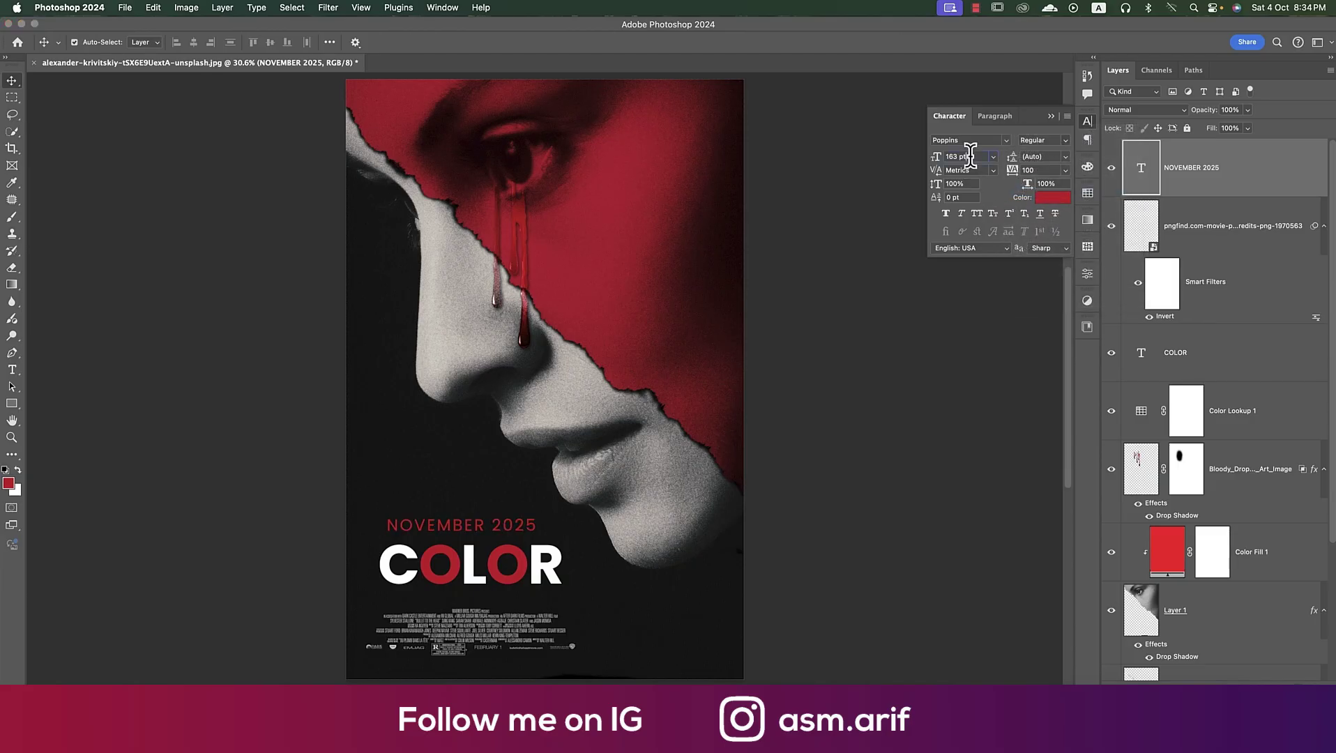
left_click(969, 155)
key("shift+Down")
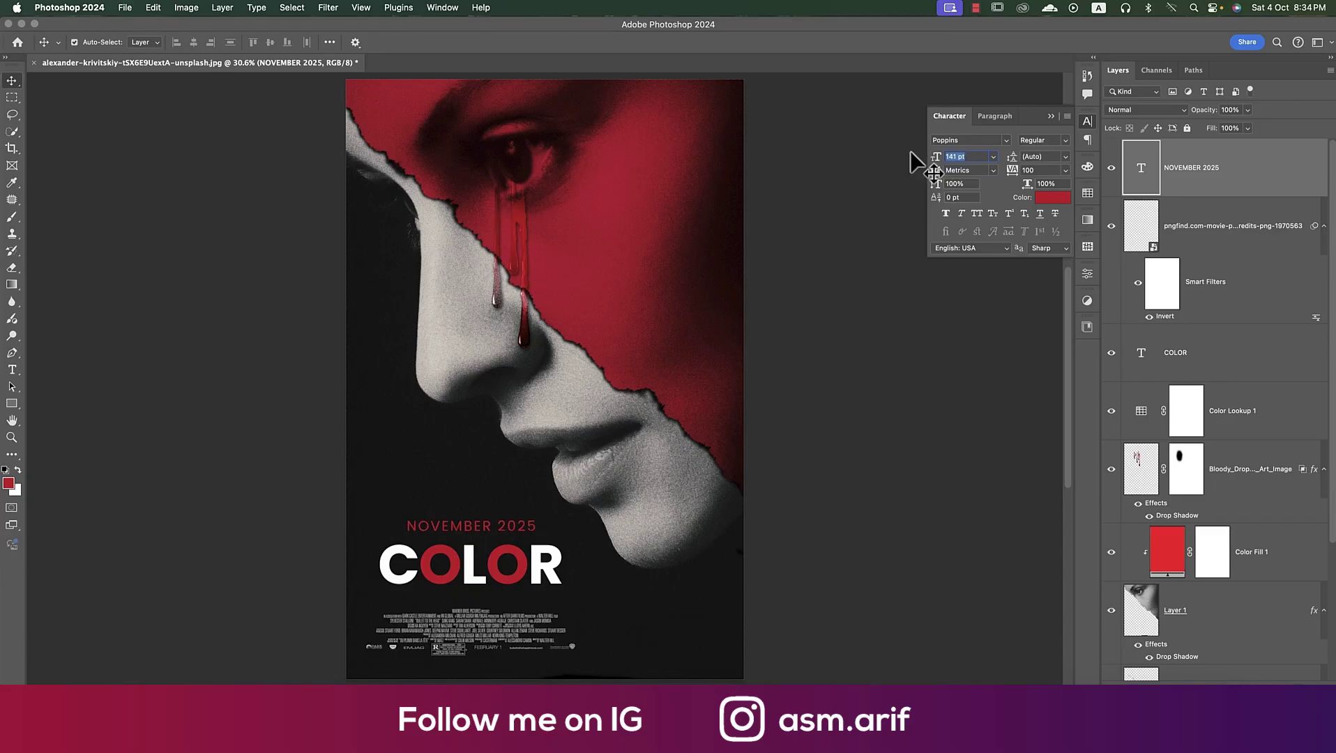
key("shift+Down")
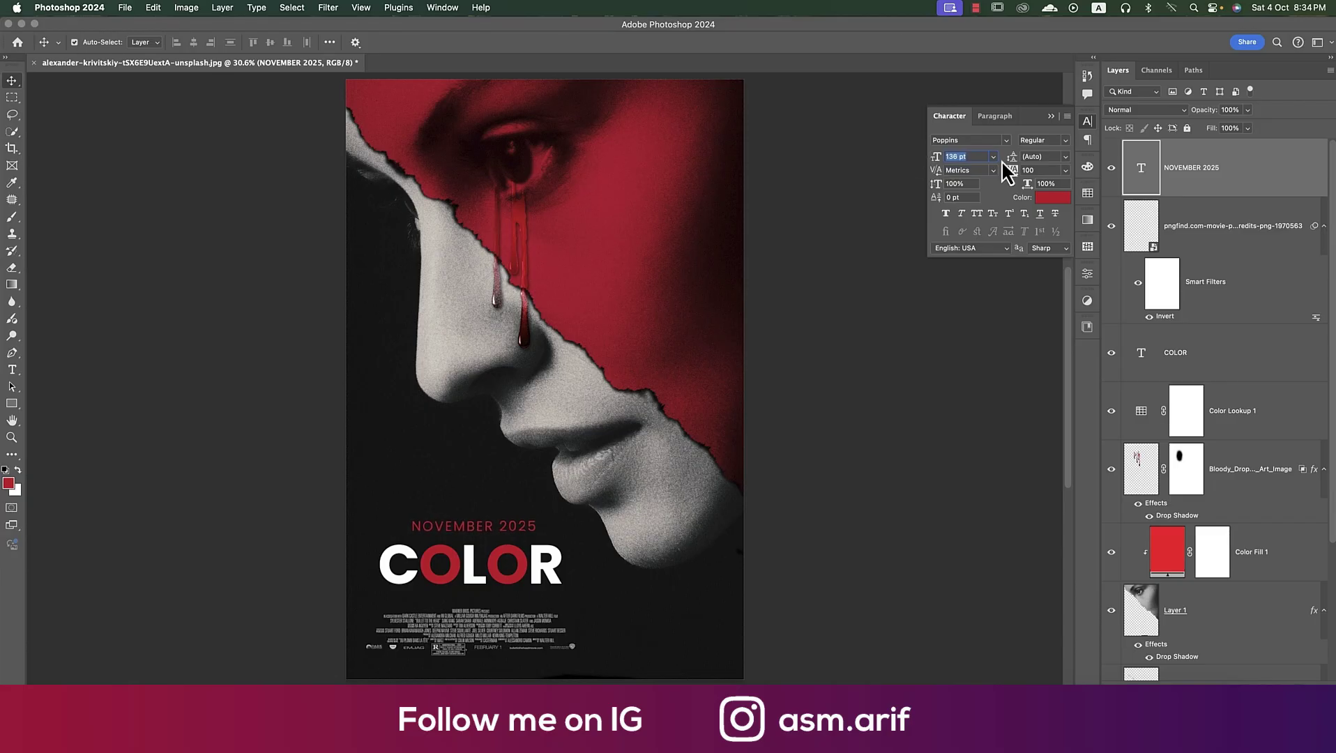
type("72")
key("Return")
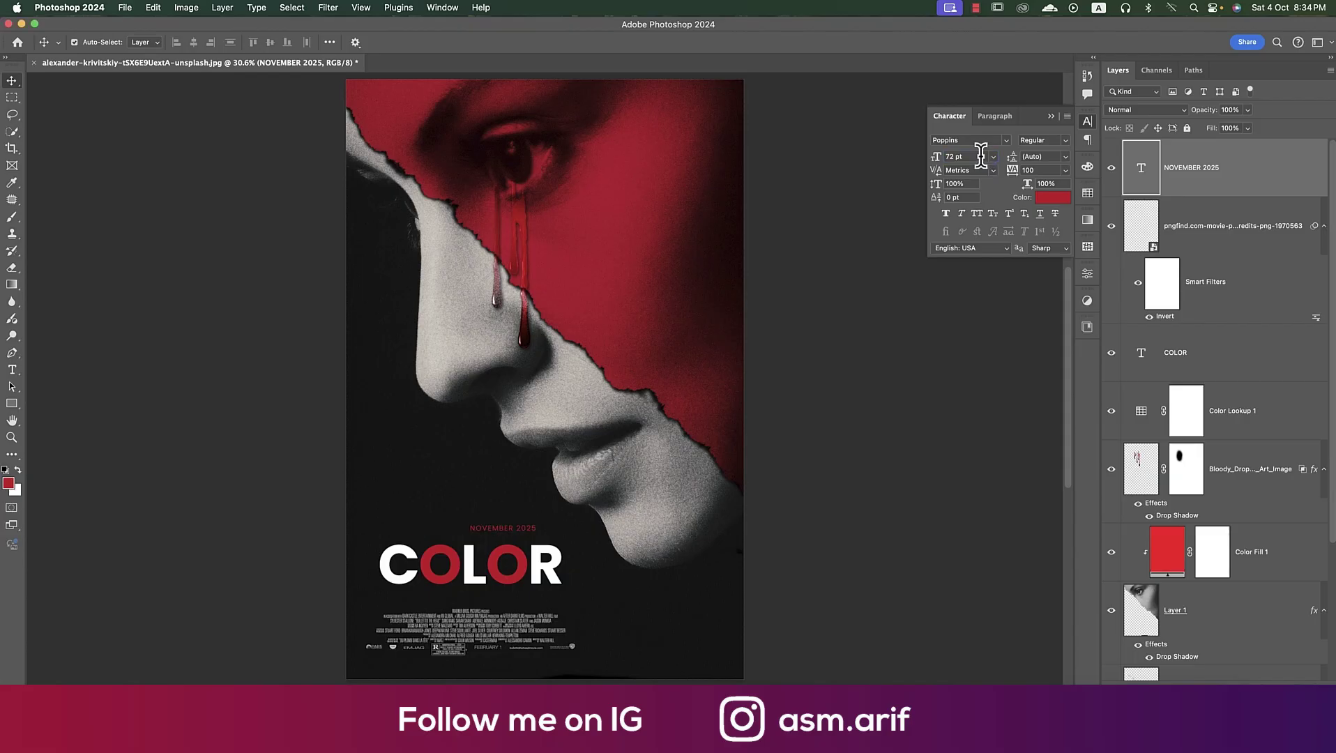
Colour the date text white (#ffffff) and nudge it to sit above COLOR
left_click(1052, 197)
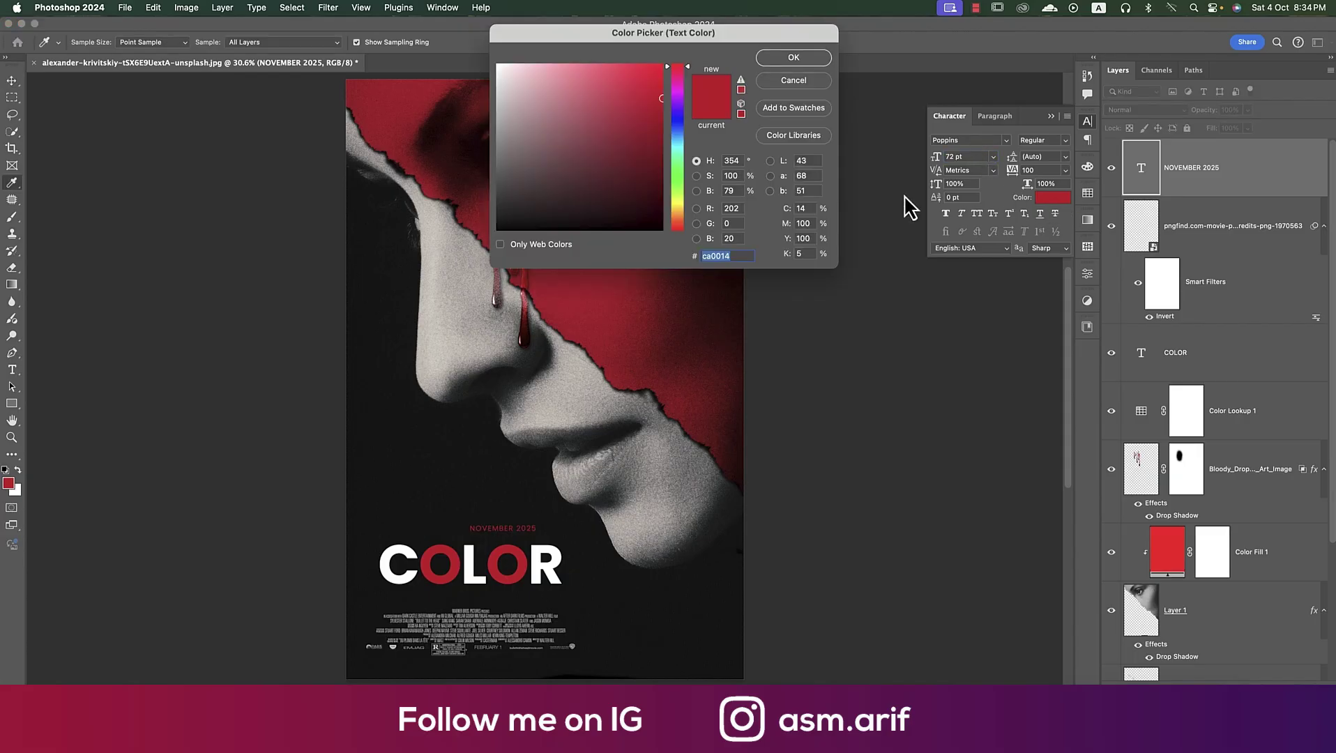
left_click_drag(604, 119, 487, 32)
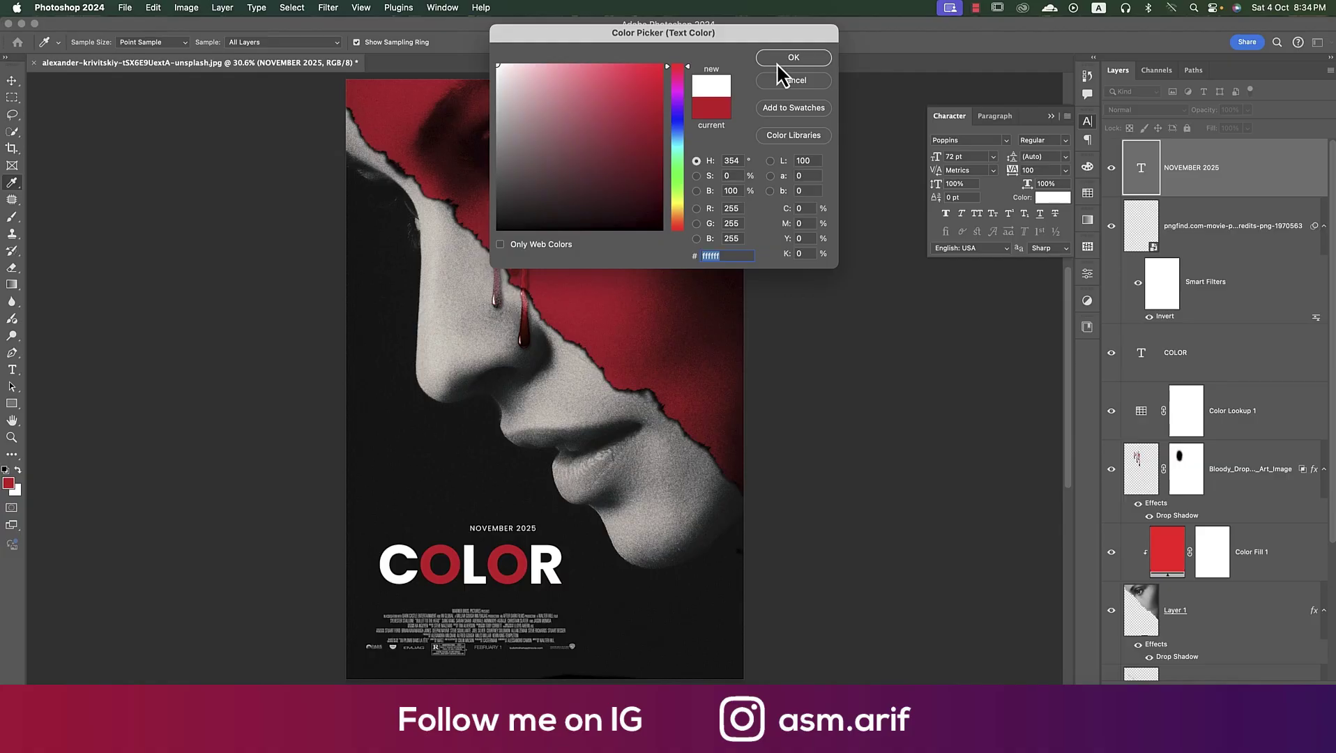
left_click(793, 57)
key("v")
left_click_drag(498, 530, 466, 532)
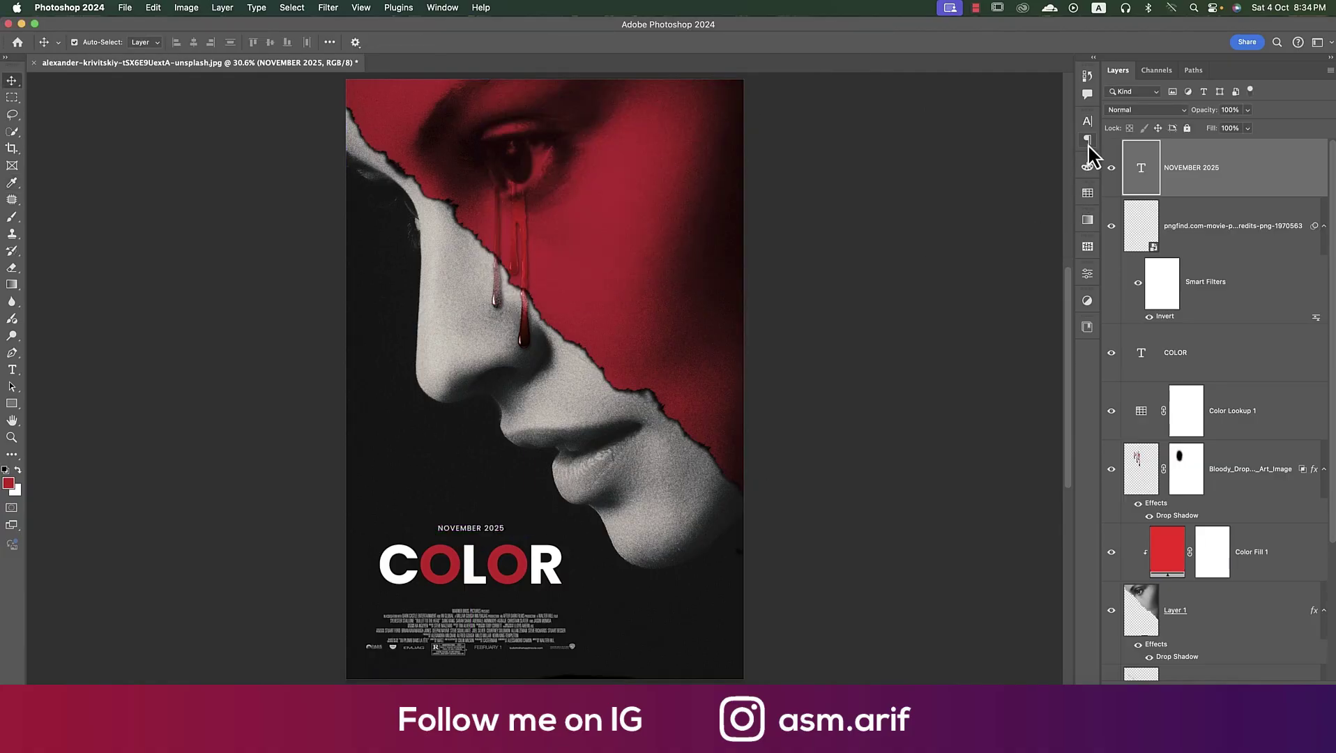
Widen the date's tracking to 300 and select the COLOR layer along with it
left_click(1086, 122)
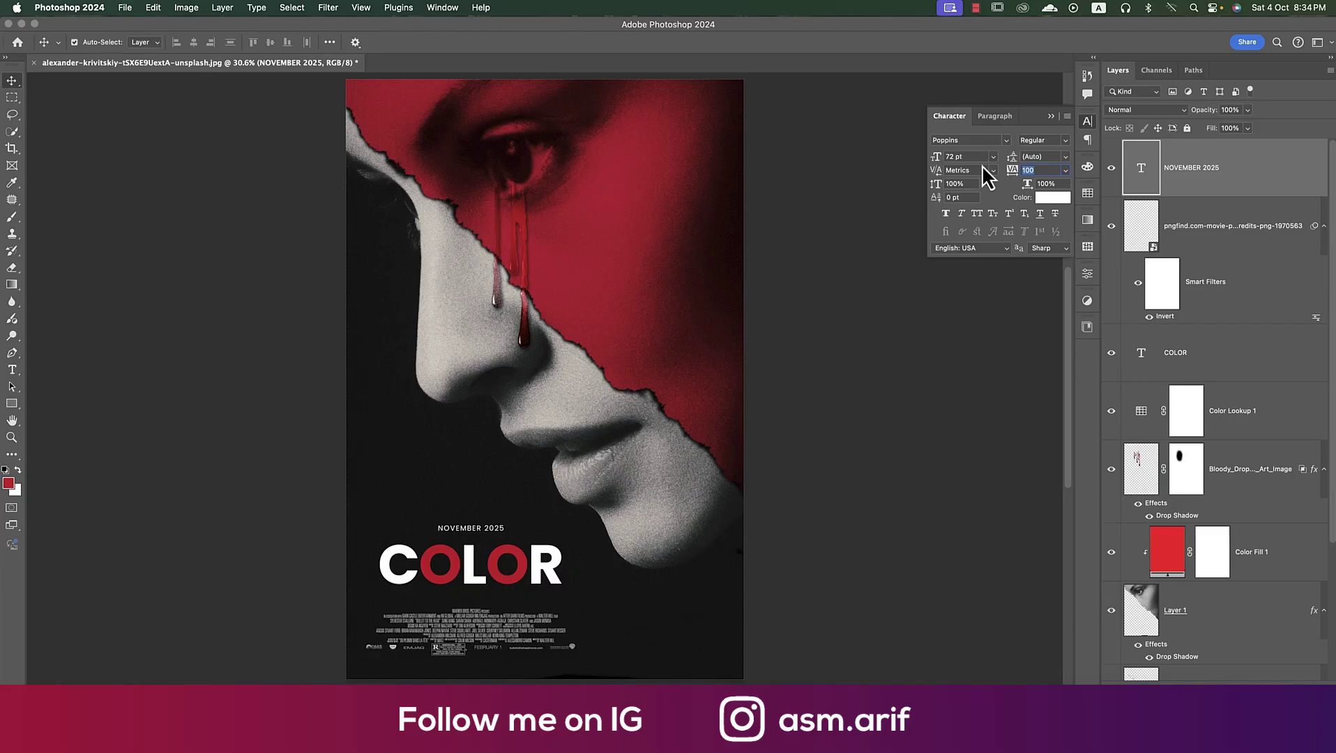
type("300")
key("Return")
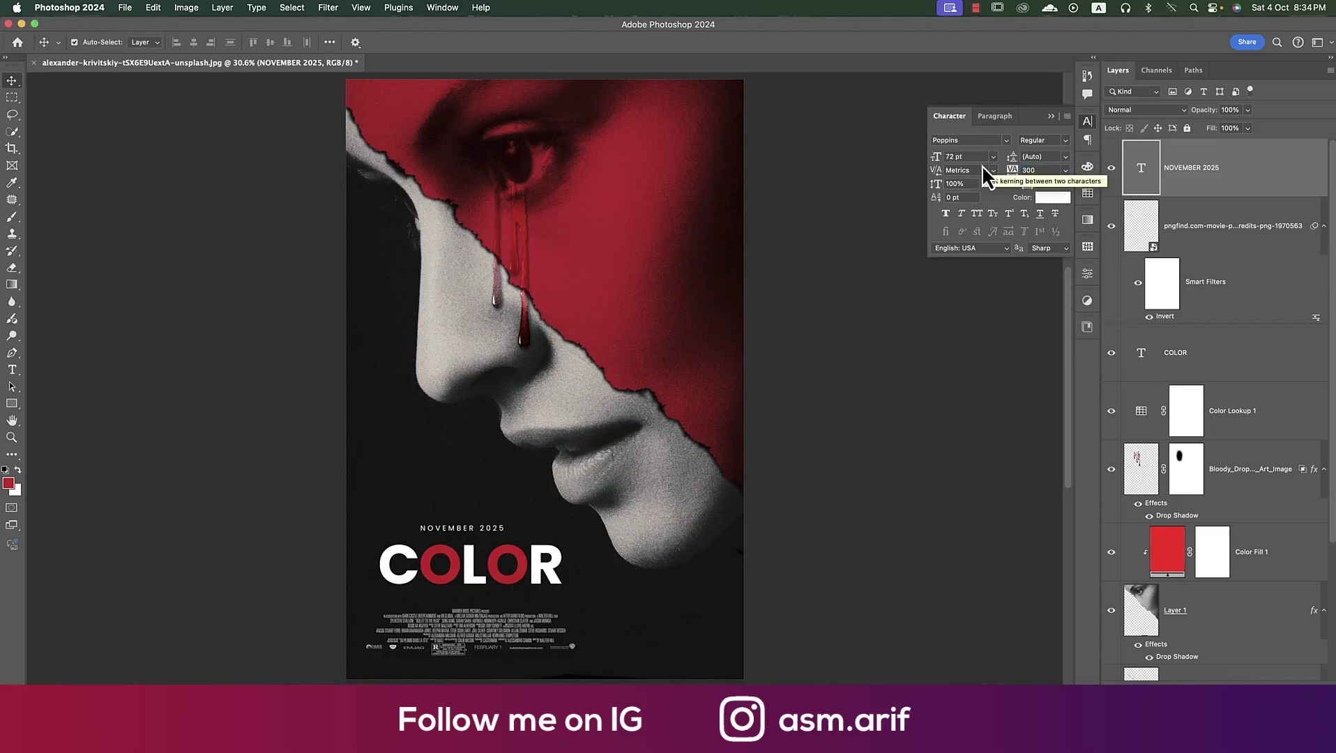
left_click(1050, 116)
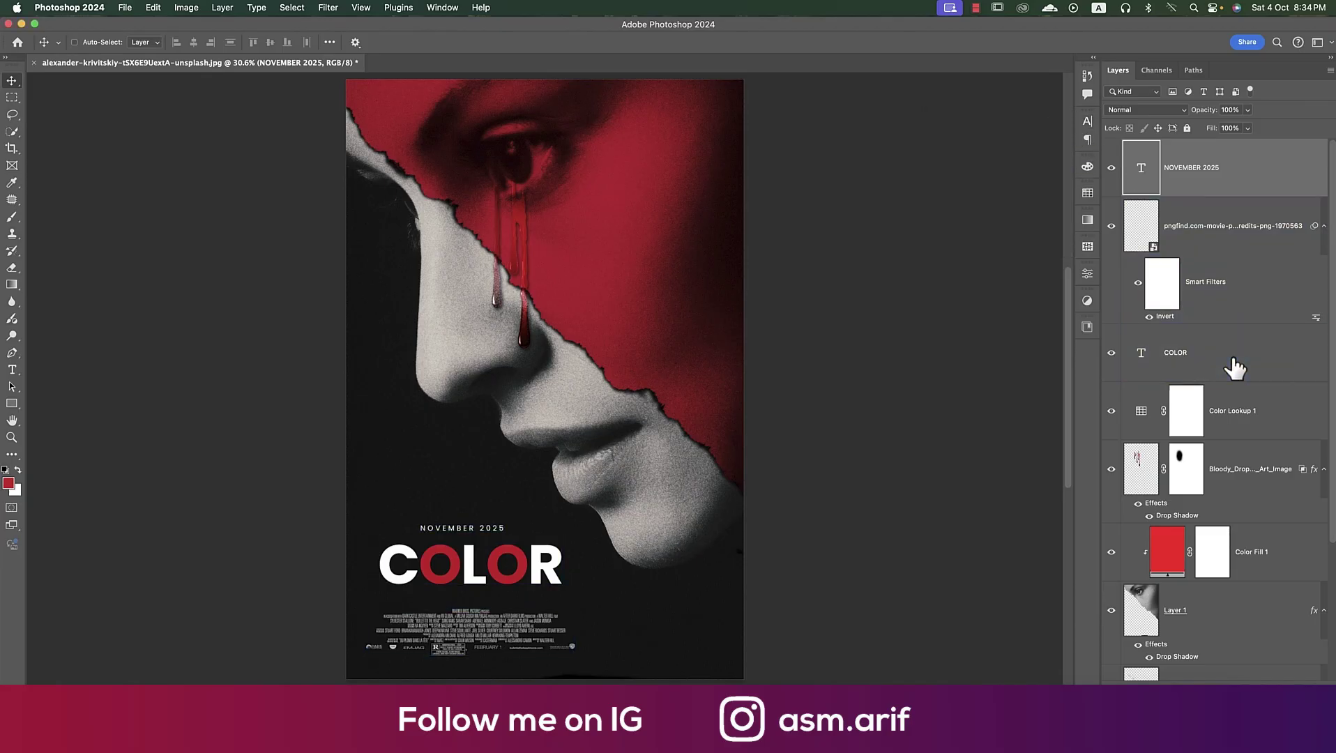
left_click(1234, 366, "super")
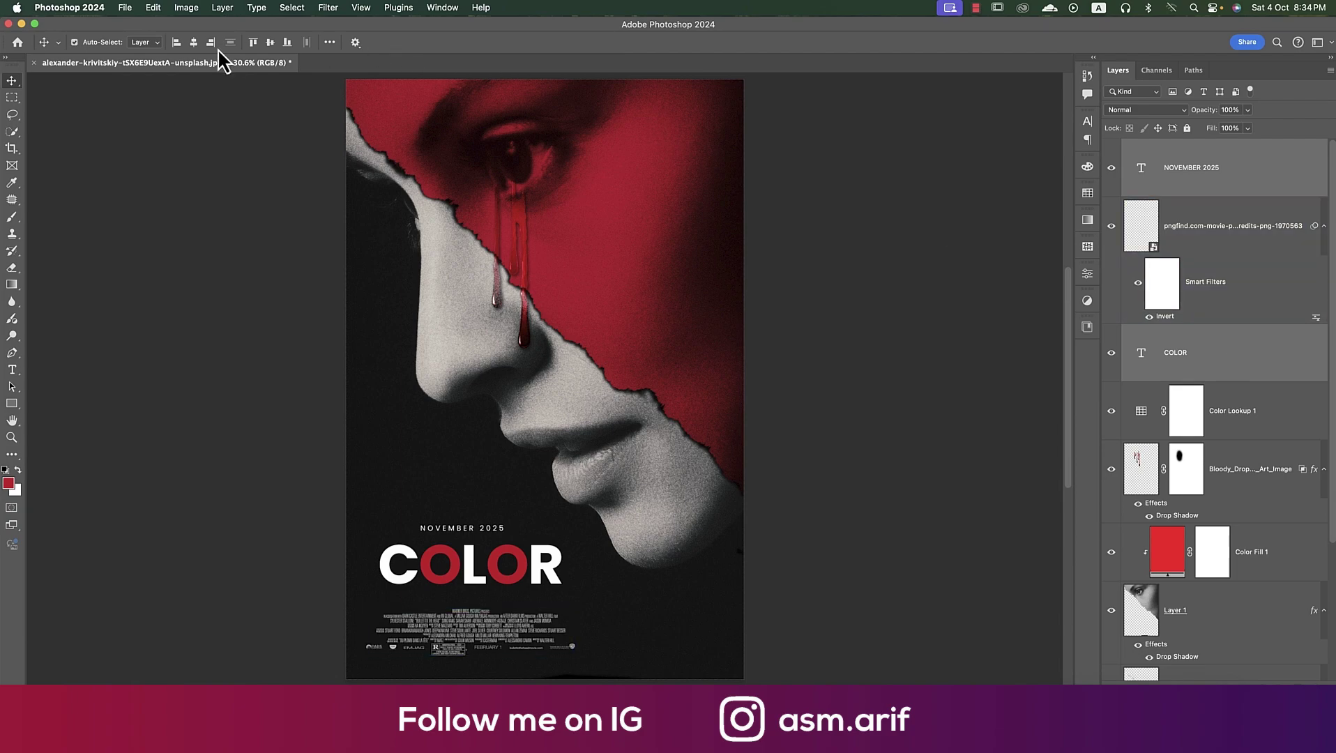
Align the NOVEMBER 2025 and COLOR layers on horizontal centres, then deselect them
left_click(194, 42)
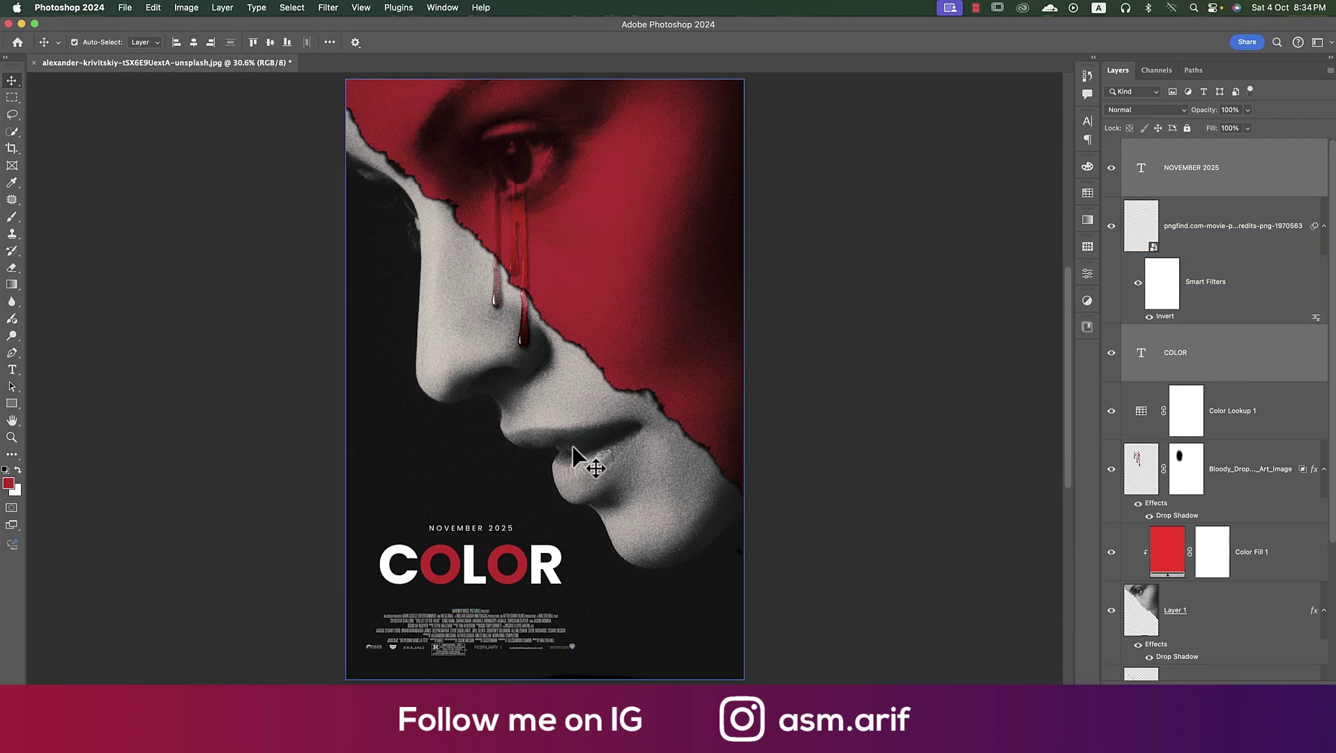
left_click(808, 459)
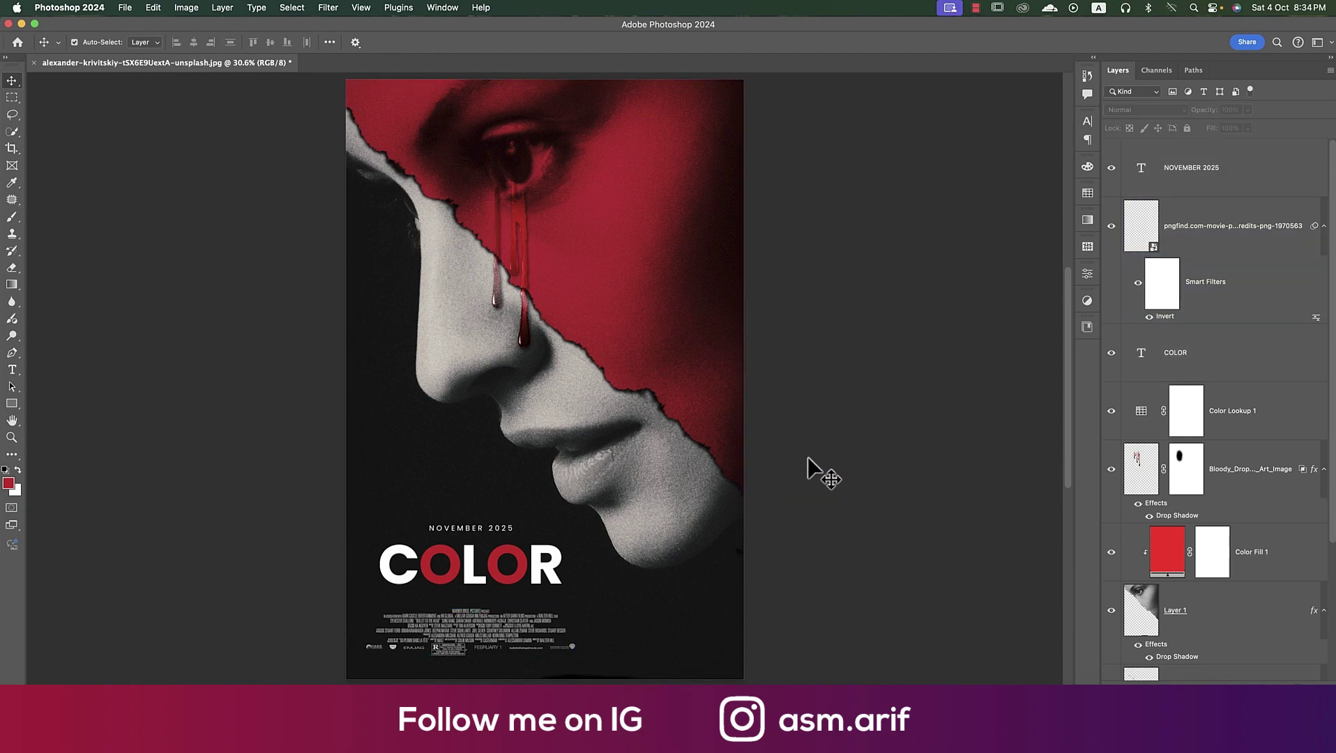